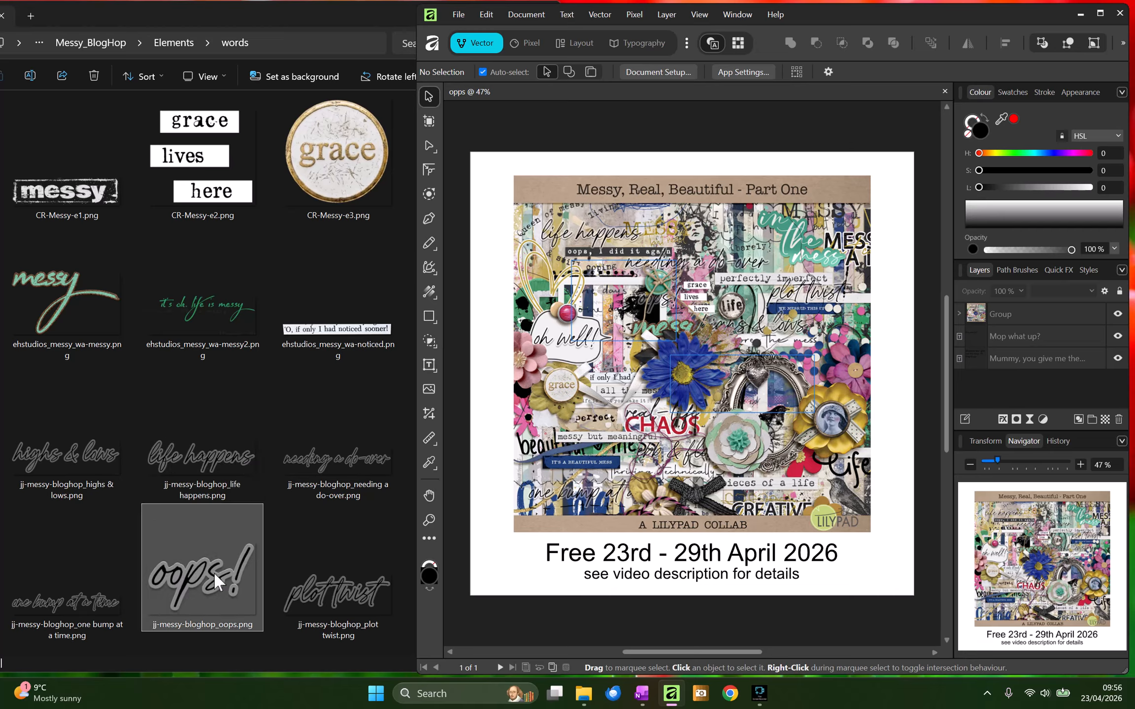
Delete the grouped kit preview artwork and caption covering the page.
{"action": "scroll", "coordinate": [222, 538], "scroll_direction": "down", "scroll_amount": 2}
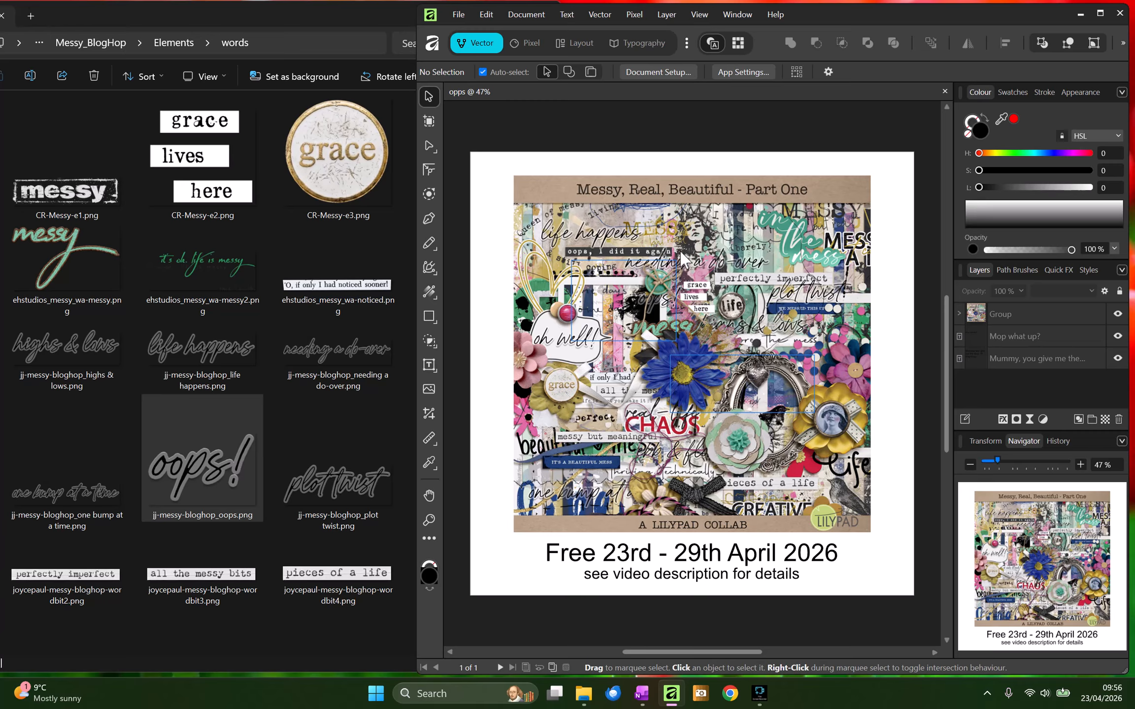
{"action": "left_click", "coordinate": [705, 281]}
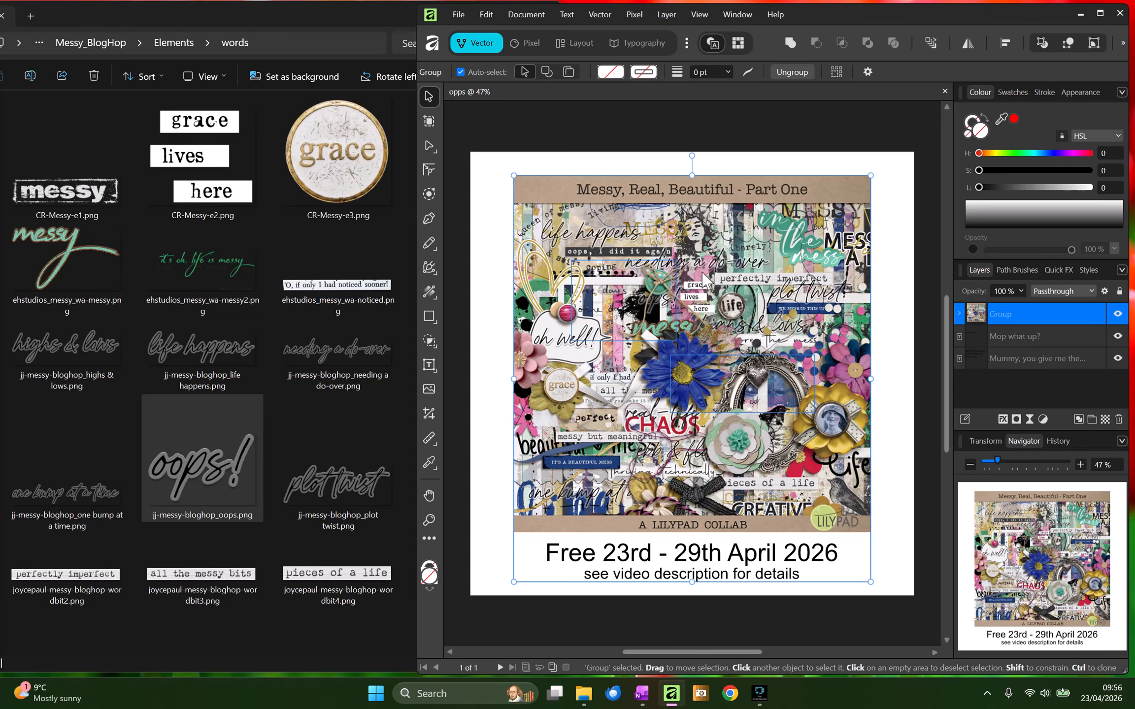
{"action": "key", "text": "Delete"}
Shift the "Mummy, you give me the mop" and "Mop what up?" text frames slightly to the right on the page.
{"action": "left_click", "coordinate": [659, 311]}
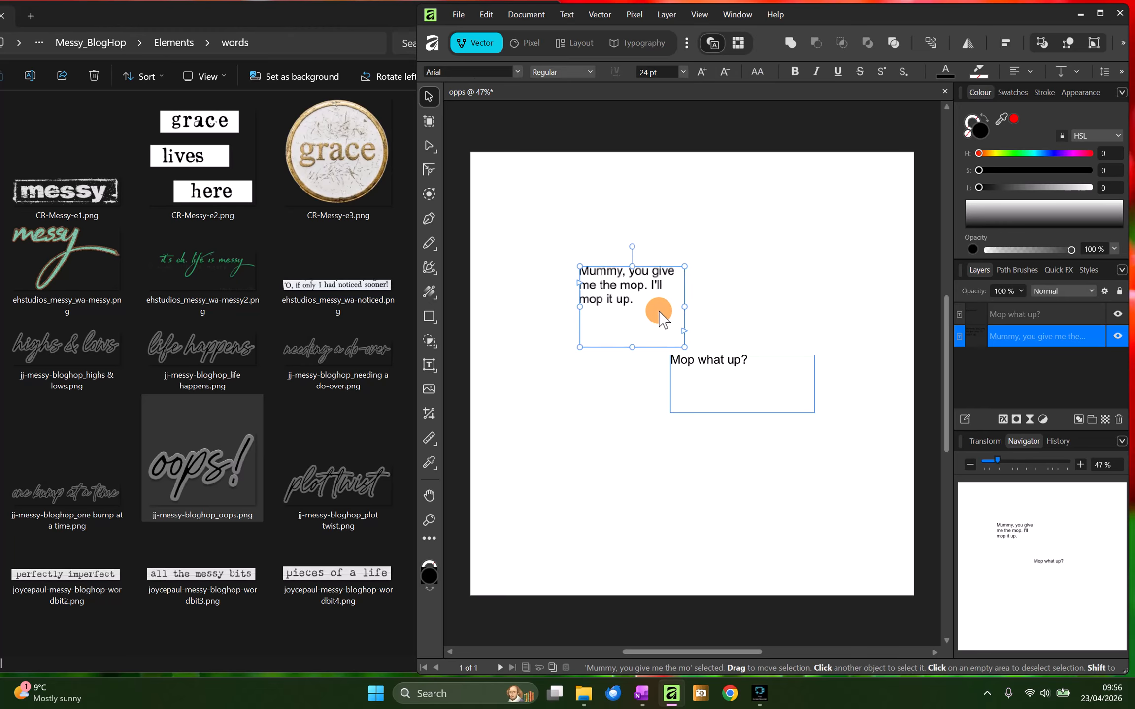
{"action": "left_click_drag", "start_coordinate": [659, 311], "coordinate": [666, 312]}
{"action": "left_click_drag", "start_coordinate": [737, 383], "coordinate": [759, 381]}
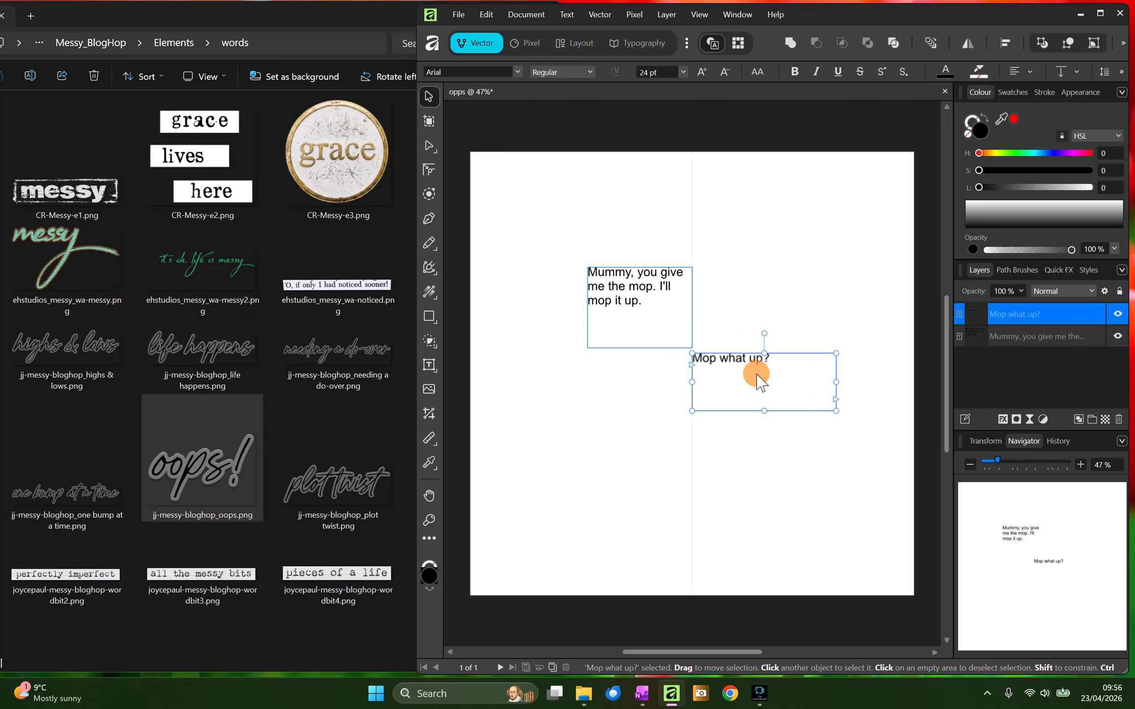
{"action": "left_click", "coordinate": [702, 157]}
Place jj-messy-bloghop_oops.png in the page's upper right area and reposition both text frames below and beside it.
{"action": "left_click", "coordinate": [205, 458]}
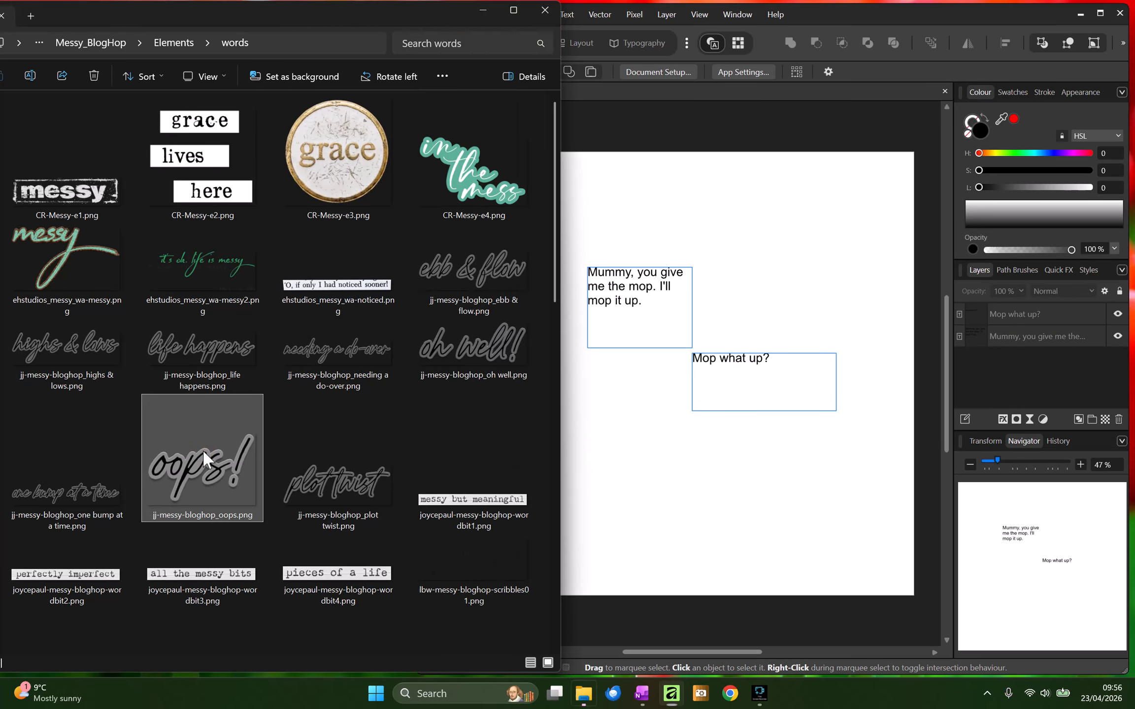
{"action": "left_click_drag", "start_coordinate": [205, 458], "coordinate": [774, 279]}
{"action": "left_click_drag", "start_coordinate": [762, 367], "coordinate": [741, 381]}
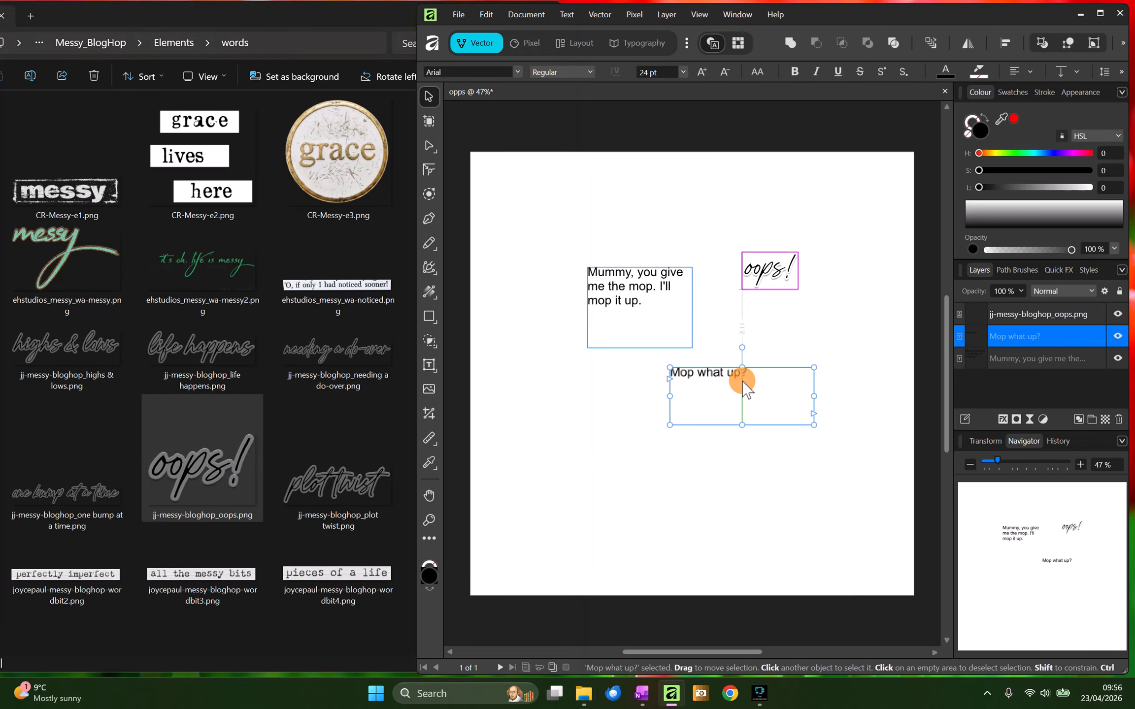
{"action": "left_click_drag", "start_coordinate": [664, 297], "coordinate": [659, 316]}
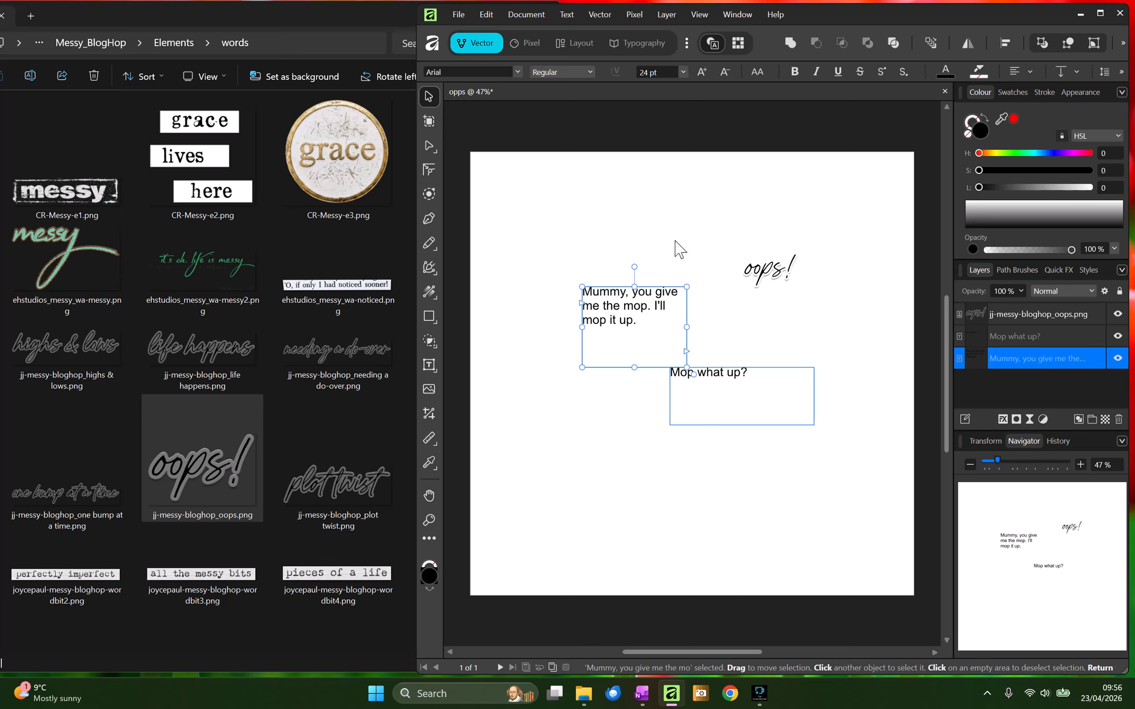
Shrink the frames of both text blocks so they fit more closely around their text.
{"action": "left_click_drag", "start_coordinate": [686, 367], "coordinate": [684, 346]}
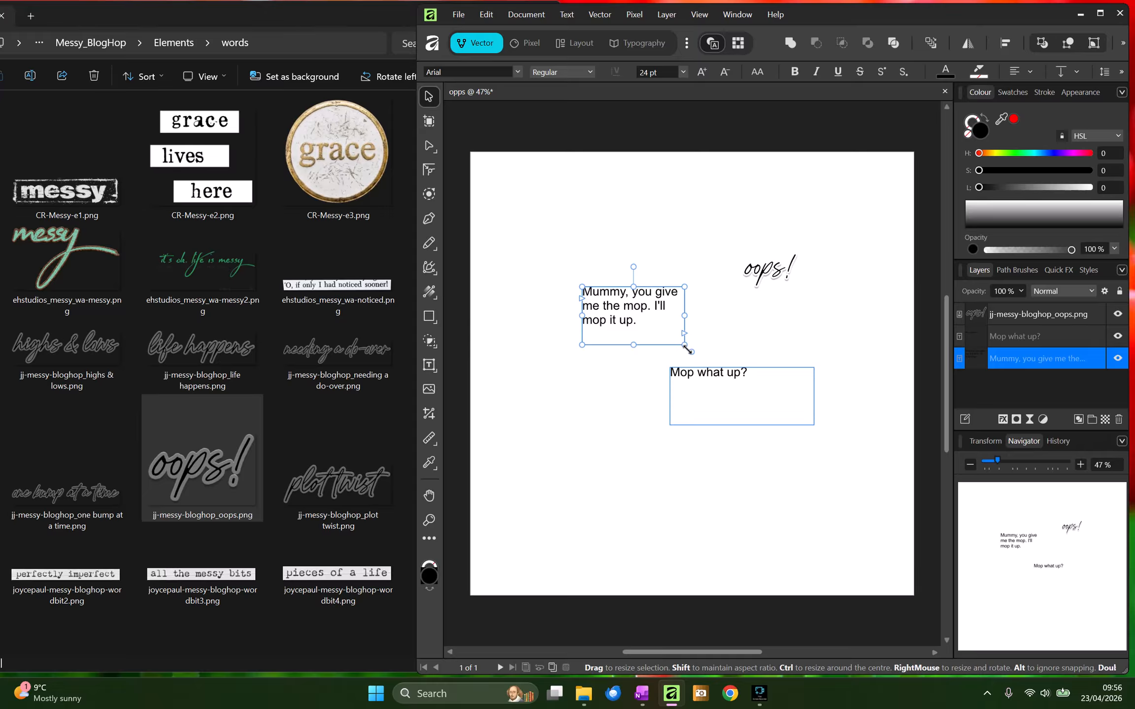
{"action": "left_click", "coordinate": [727, 392]}
{"action": "left_click_drag", "start_coordinate": [814, 425], "coordinate": [768, 410]}
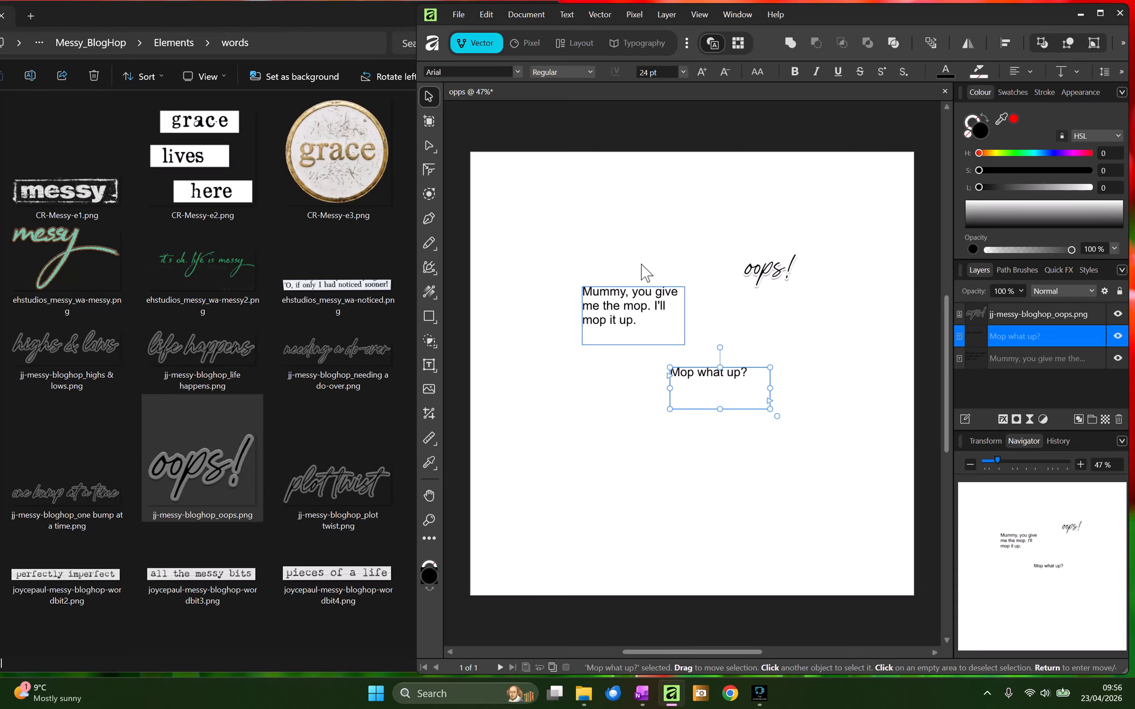
Place joycepaul-messy-bloghop-speach_bubble1a.png from the Elements folder over the Mummy text and reorder it beneath both text layers.
{"action": "left_click", "coordinate": [212, 190]}
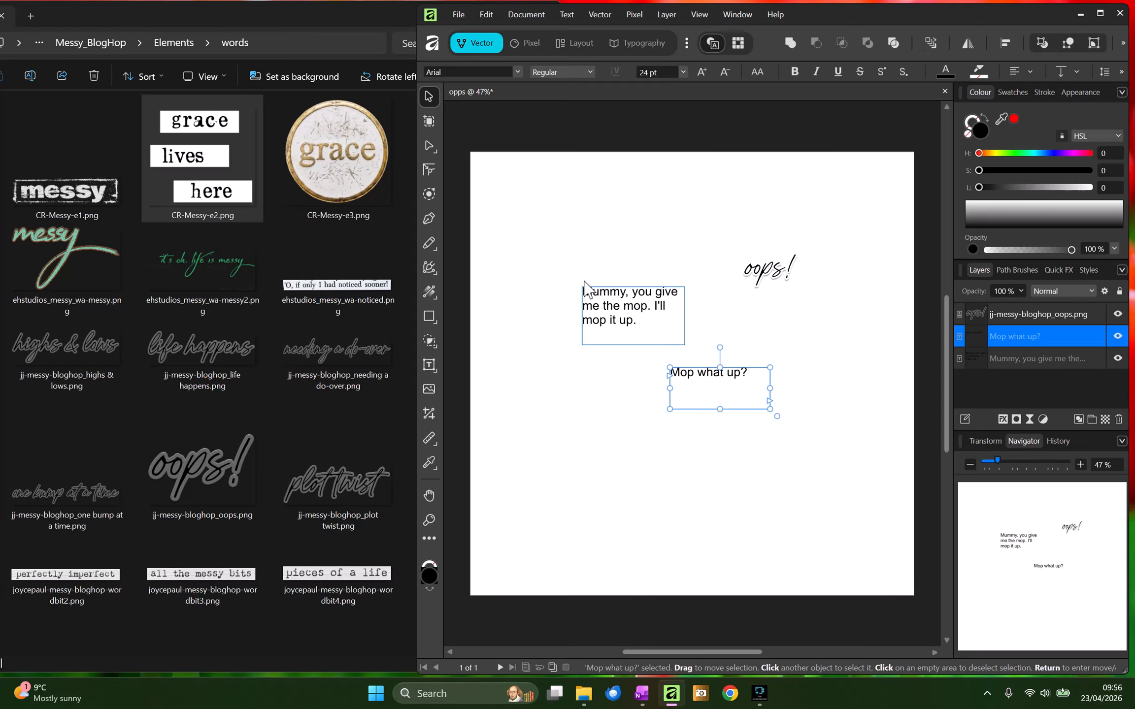
{"action": "left_click", "coordinate": [175, 45]}
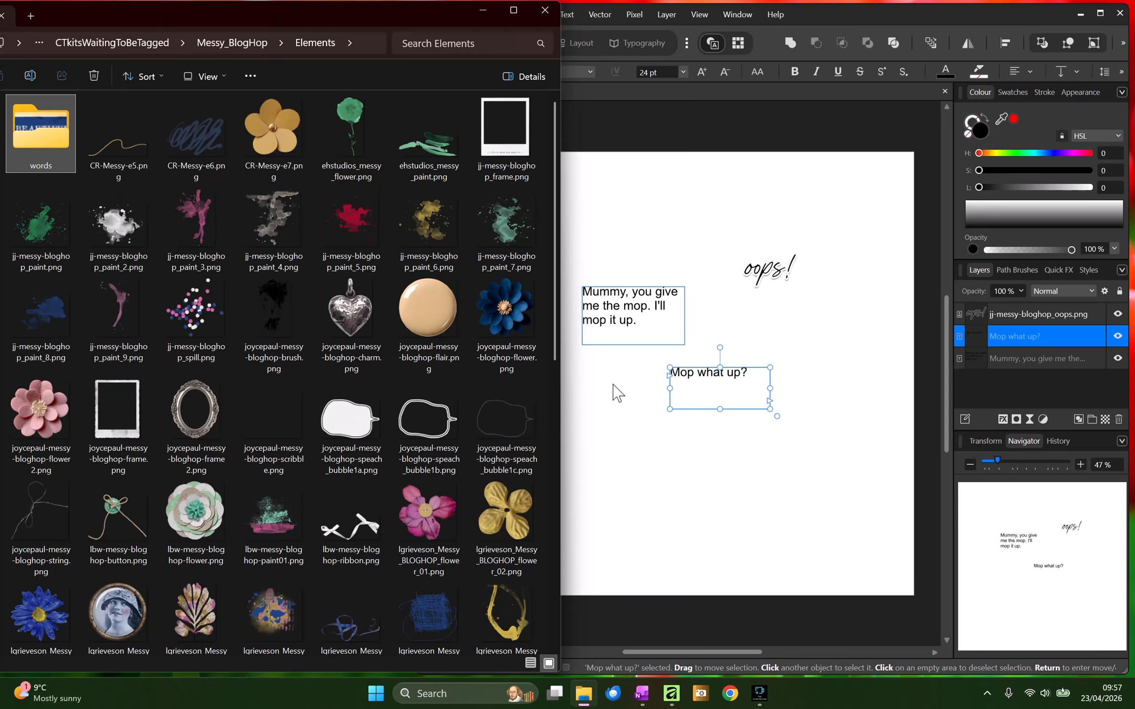
{"action": "left_click", "coordinate": [350, 419]}
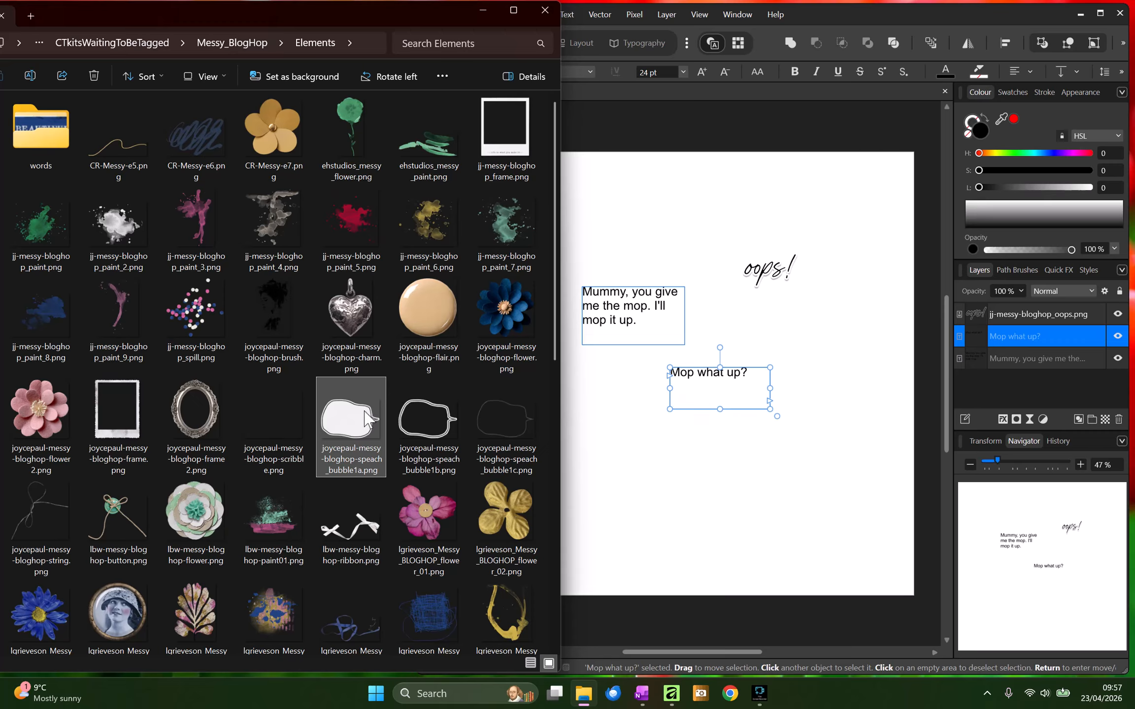
{"action": "left_click_drag", "start_coordinate": [370, 419], "coordinate": [618, 321]}
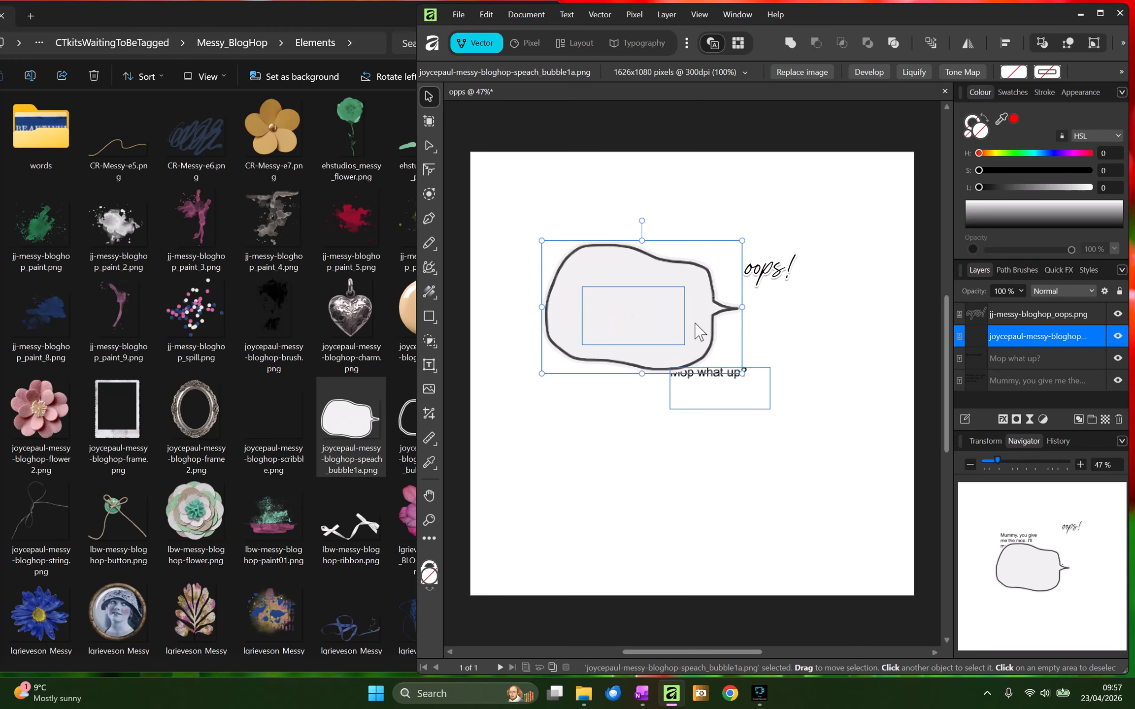
{"action": "left_click_drag", "start_coordinate": [977, 336], "coordinate": [962, 396]}
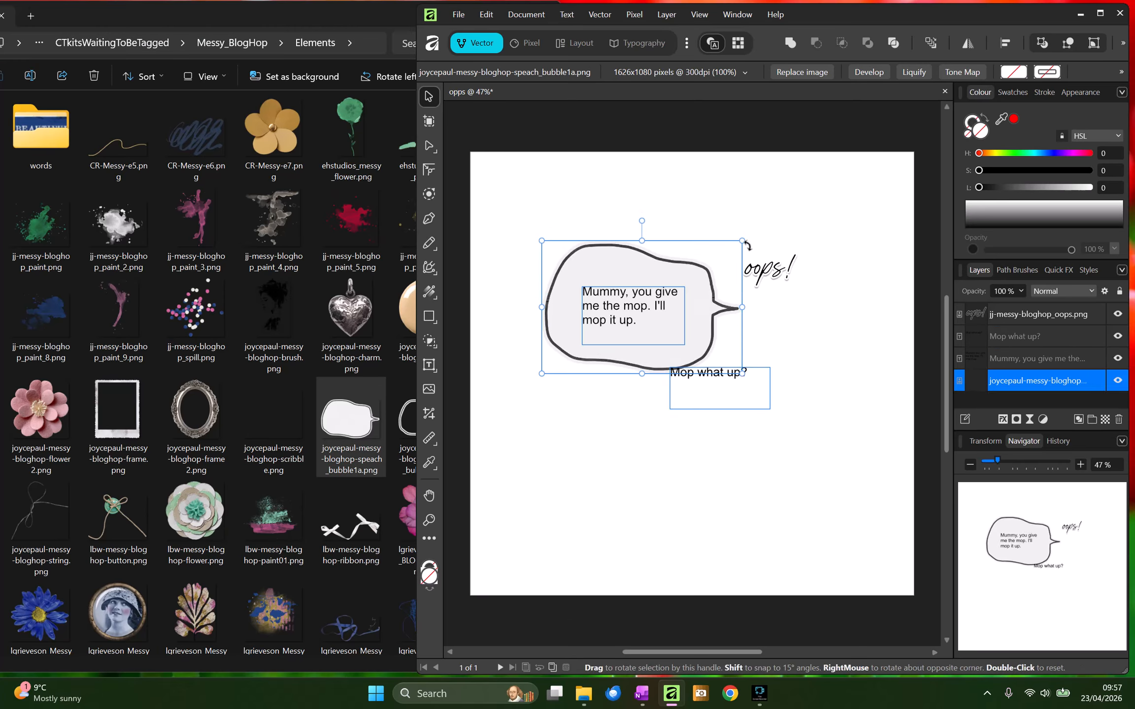
Scale the speech bubble to about 94%, tilt it slightly anticlockwise and flip it horizontally.
{"action": "left_click_drag", "start_coordinate": [747, 244], "coordinate": [713, 229]}
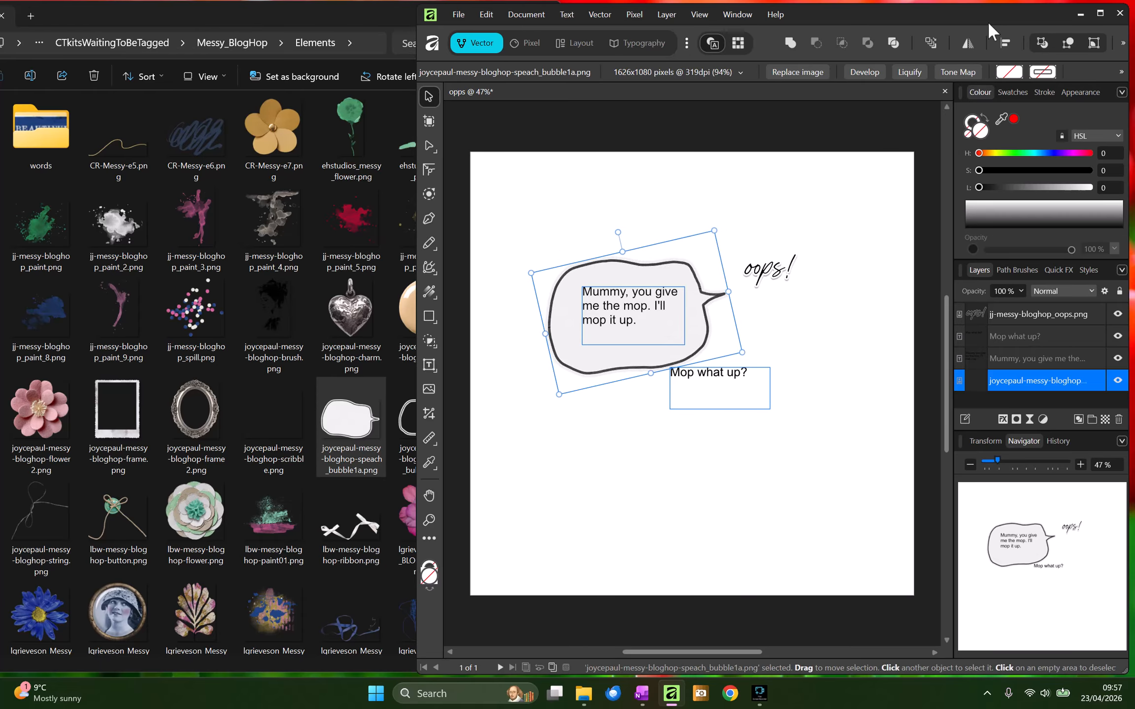
{"action": "left_click", "coordinate": [969, 43]}
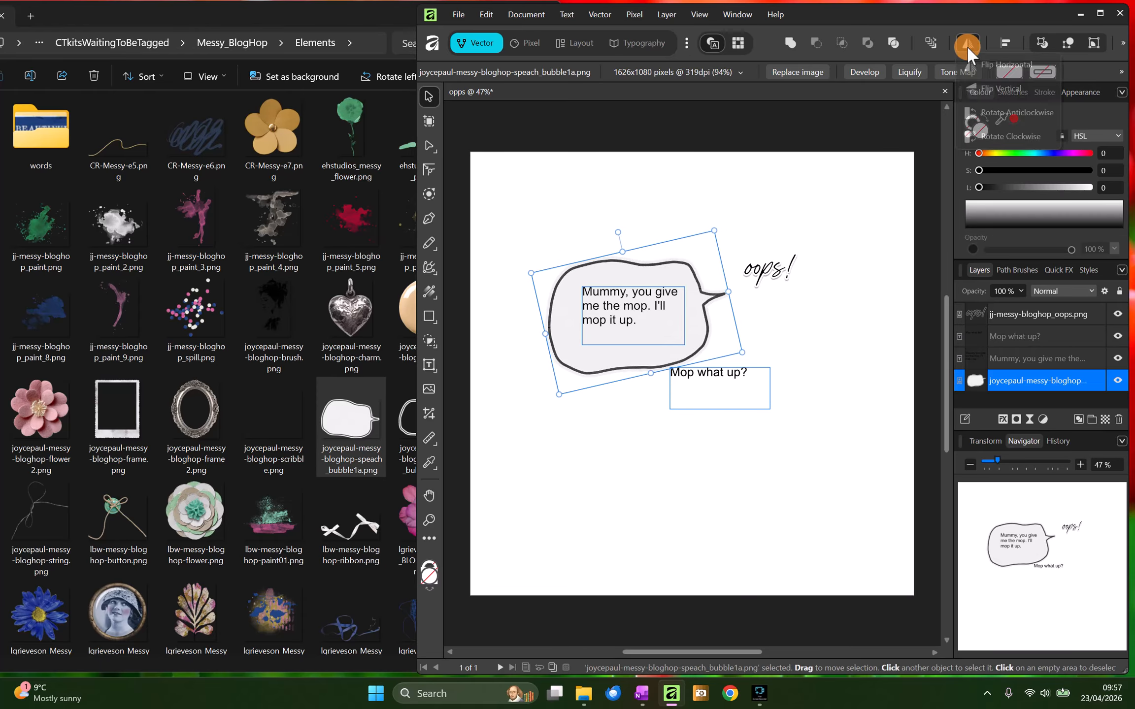
{"action": "left_click", "coordinate": [987, 65]}
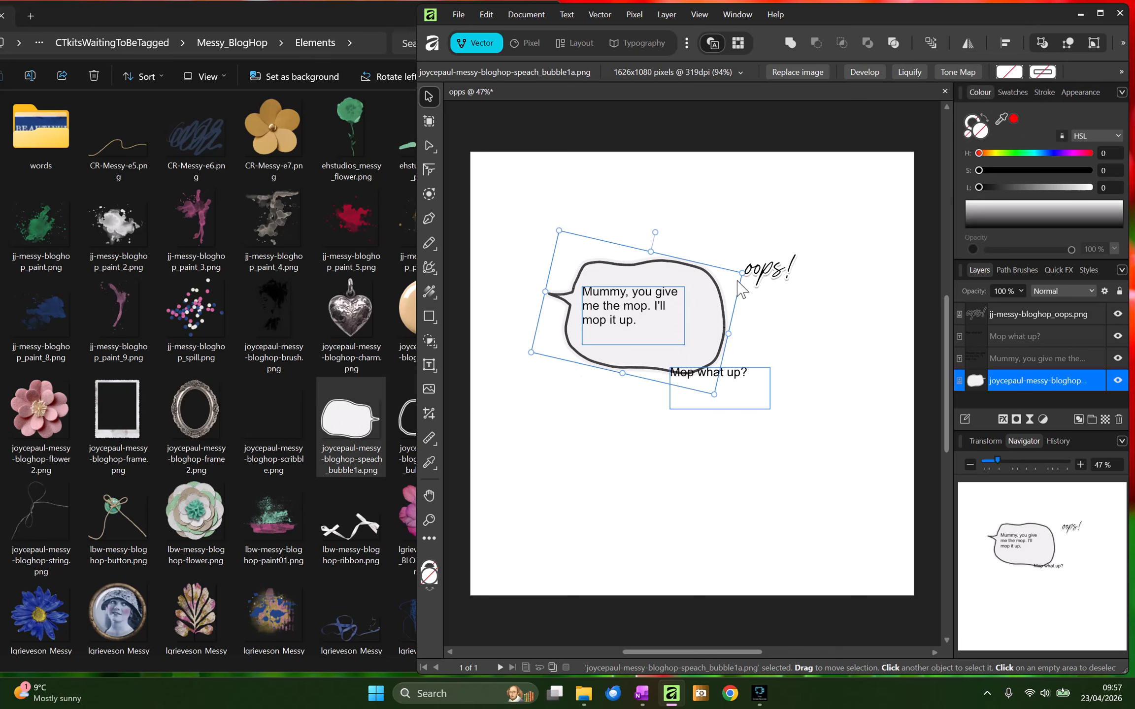
Move the oops! word art slightly right and position the flipped speech bubble behind the Mummy text.
{"action": "left_click", "coordinate": [727, 290]}
{"action": "left_click_drag", "start_coordinate": [727, 290], "coordinate": [758, 289]}
{"action": "left_click_drag", "start_coordinate": [689, 313], "coordinate": [679, 311]}
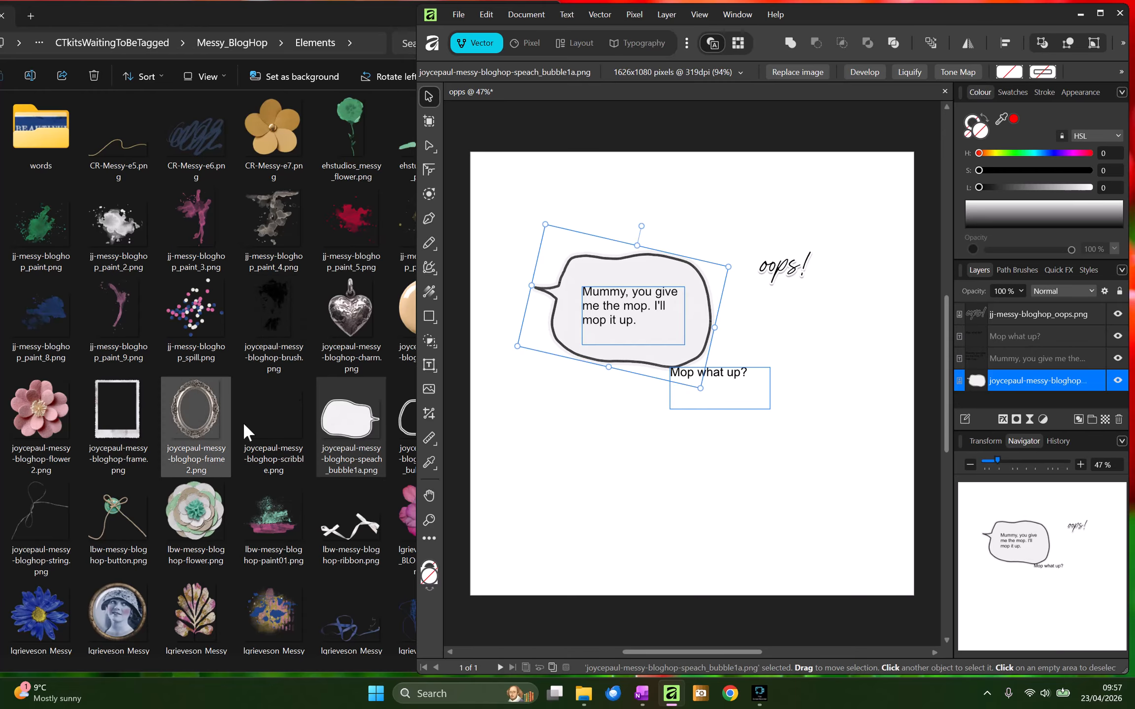
Place a second speech bubble1a image behind the "Mop what up?" text, scale it to about 71% and tilt it anticlockwise.
{"action": "left_click", "coordinate": [320, 423]}
{"action": "left_click_drag", "start_coordinate": [320, 422], "coordinate": [733, 389]}
{"action": "left_click_drag", "start_coordinate": [849, 460], "coordinate": [787, 436]}
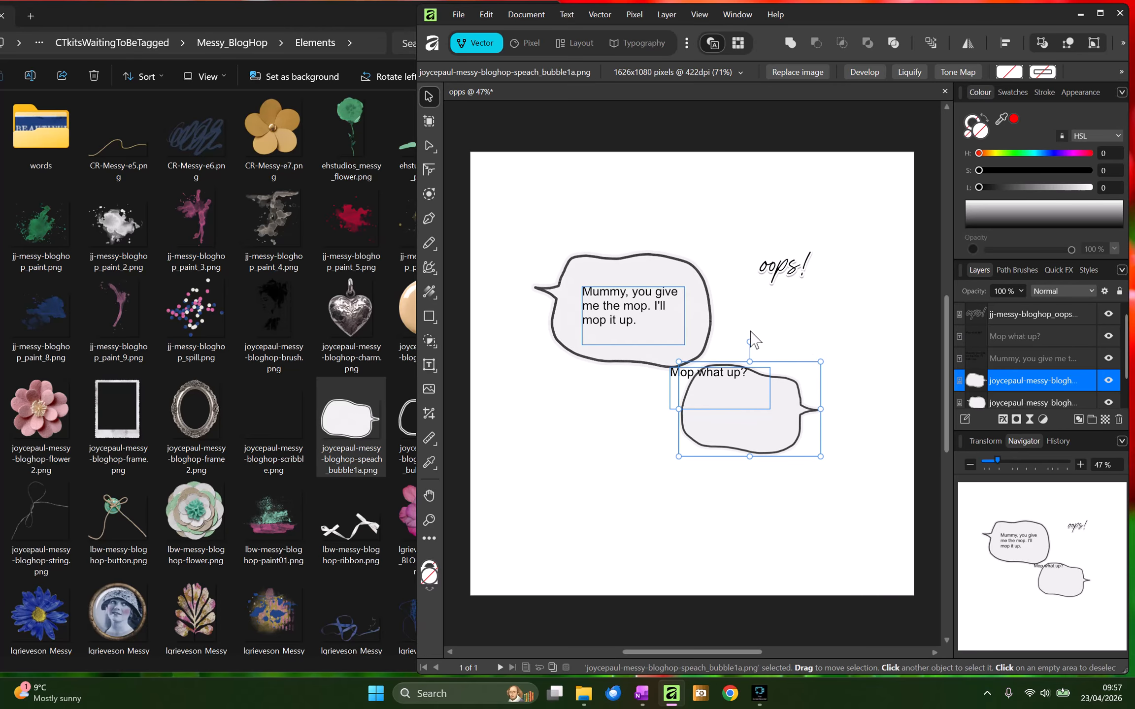
{"action": "left_click_drag", "start_coordinate": [749, 342], "coordinate": [727, 337]}
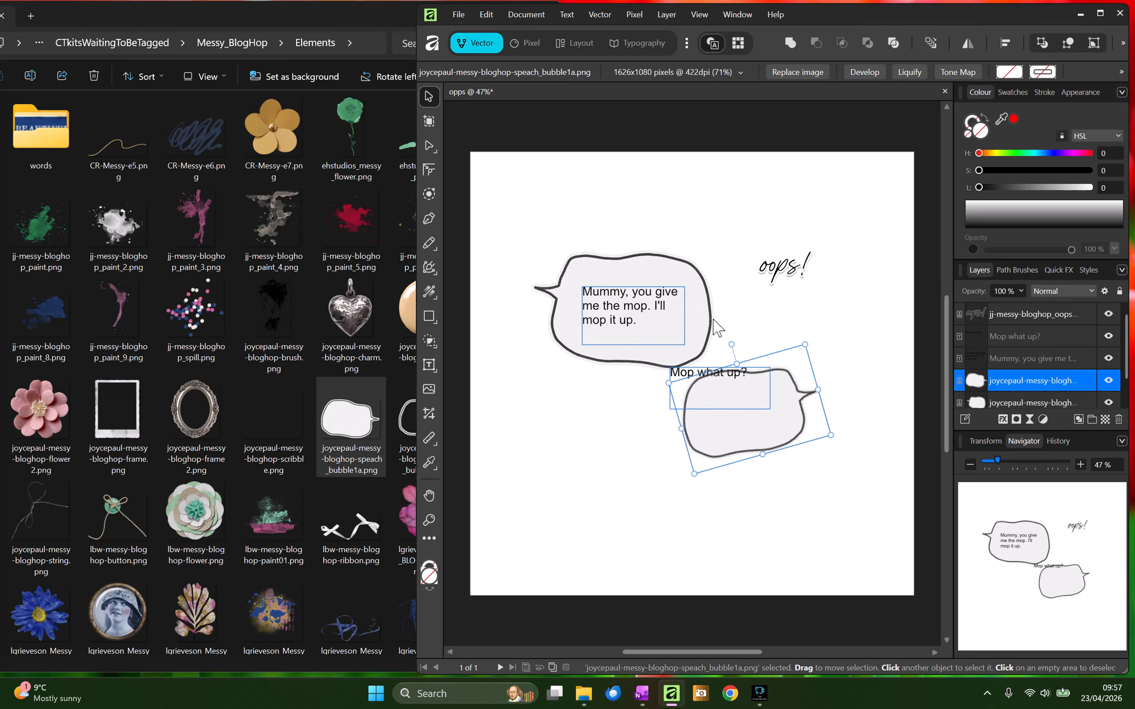
Rotate both text frames to match their speech bubbles' tilt and position the text inside the bubbles.
{"action": "left_click", "coordinate": [708, 299]}
{"action": "left_click_drag", "start_coordinate": [639, 226], "coordinate": [644, 275]}
{"action": "left_click", "coordinate": [657, 306]}
{"action": "left_click_drag", "start_coordinate": [719, 378], "coordinate": [751, 413]}
{"action": "left_click_drag", "start_coordinate": [735, 368], "coordinate": [757, 413]}
Set the Mummy text to the TheYoungin font at 30 pt.
{"action": "left_click", "coordinate": [655, 322]}
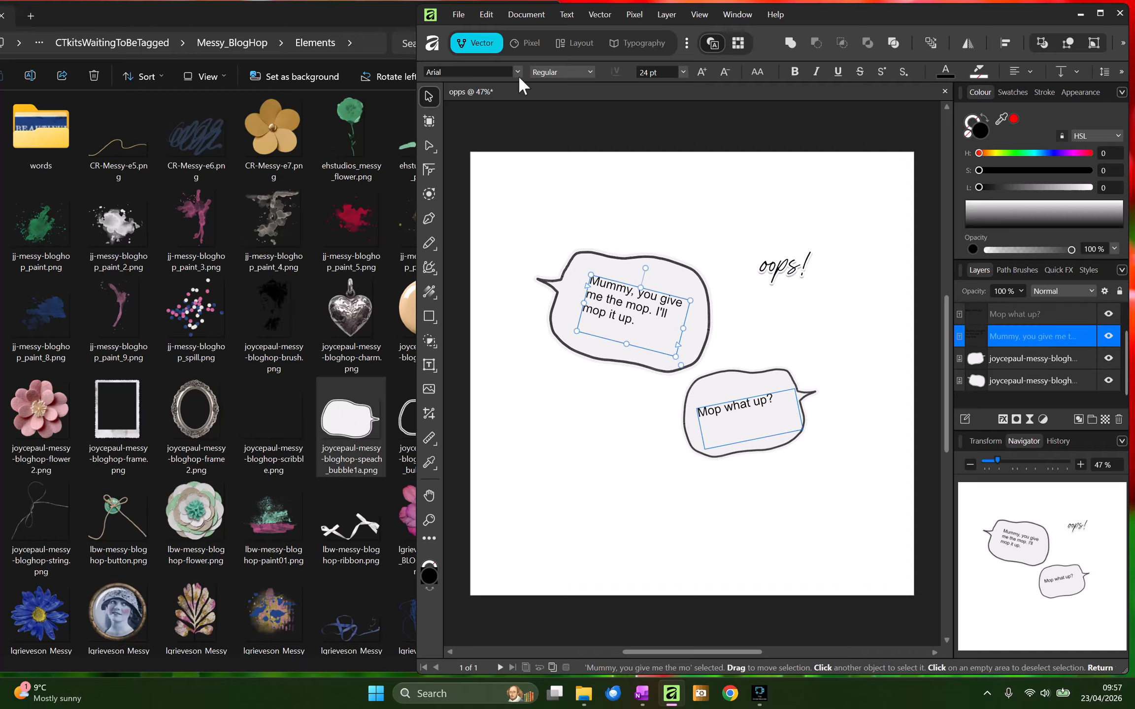
{"action": "left_click", "coordinate": [517, 72]}
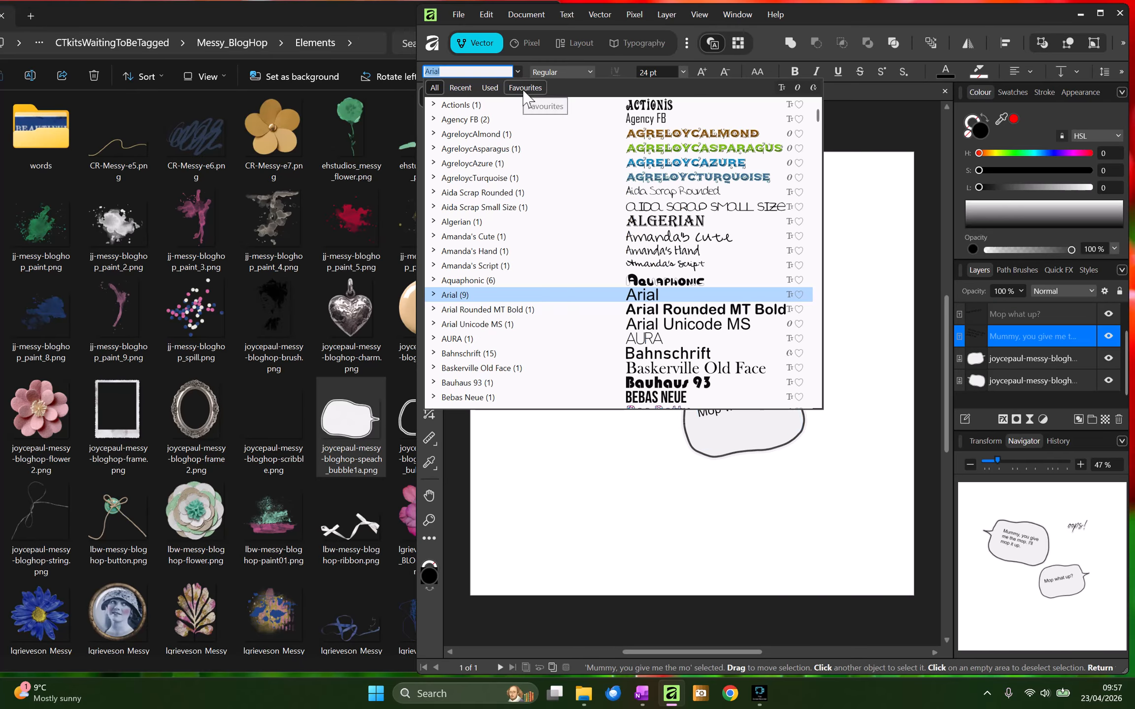
{"action": "left_click", "coordinate": [460, 87]}
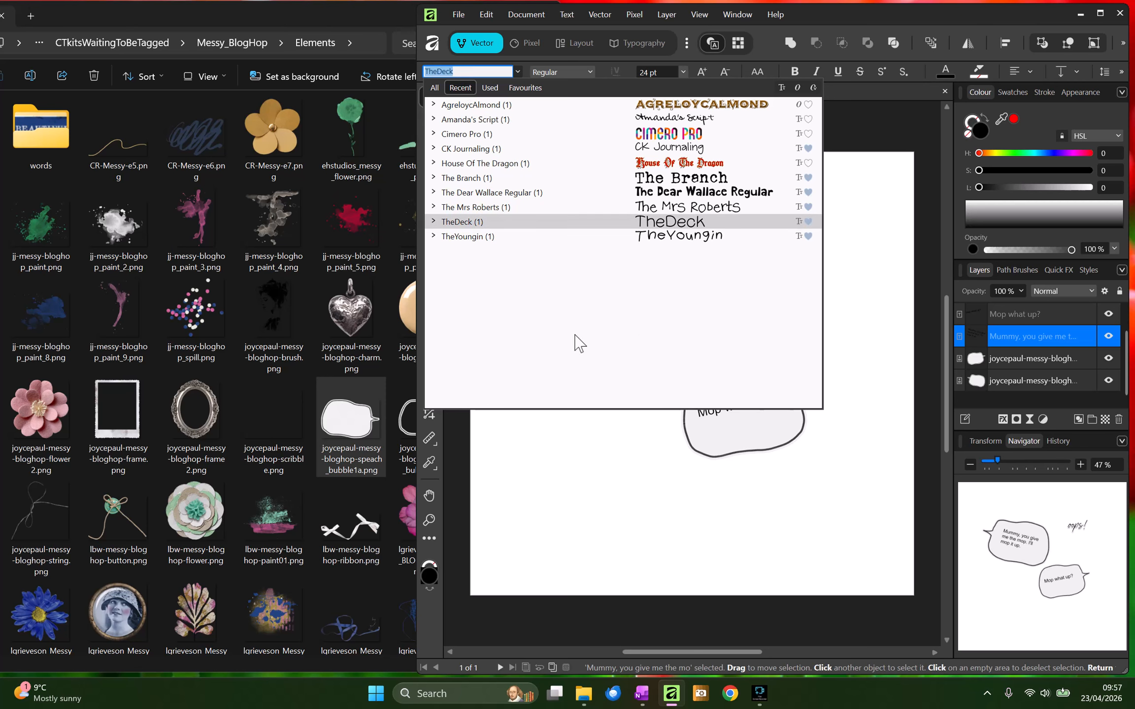
{"action": "left_click", "coordinate": [678, 236]}
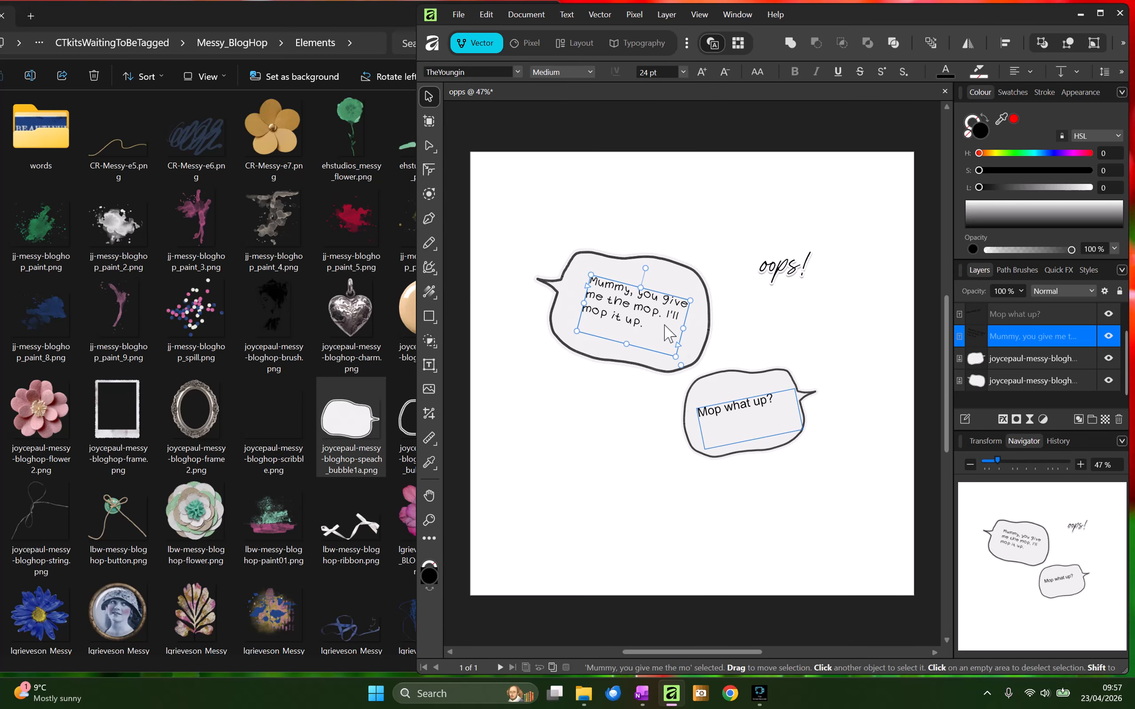
{"action": "left_click", "coordinate": [683, 73]}
{"action": "left_click", "coordinate": [658, 209]}
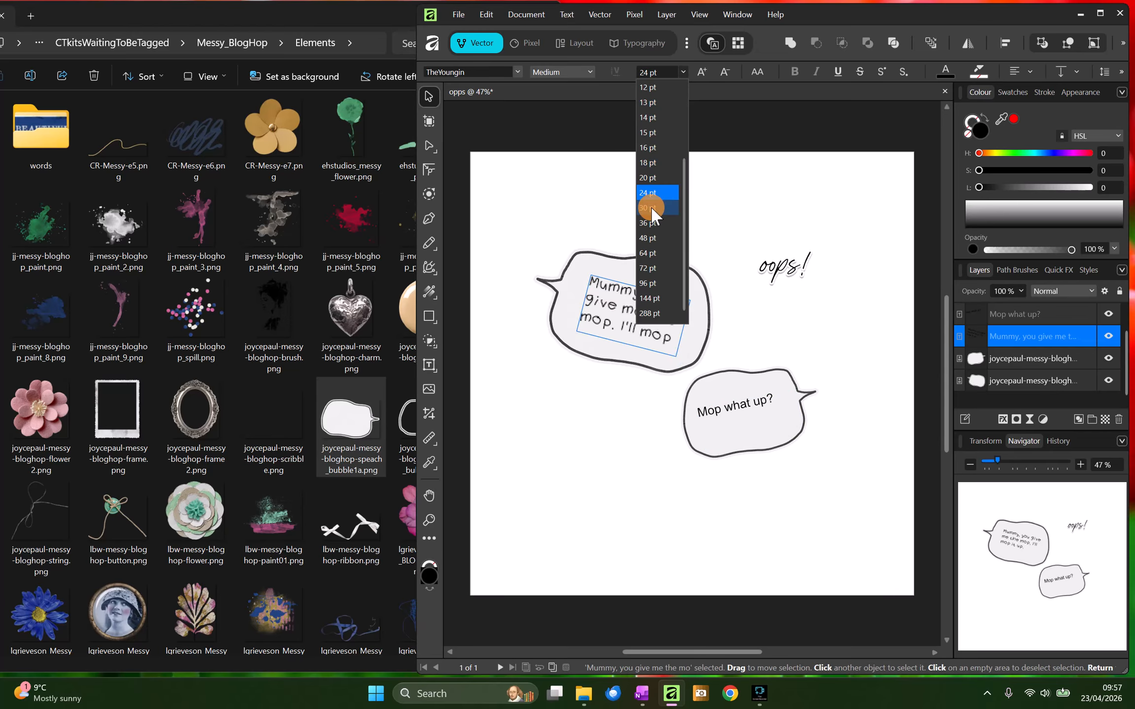
Enlarge the Mummy text frame, centre-align its text, and adjust its rotation and position within the speech bubble.
{"action": "left_click", "coordinate": [632, 323]}
{"action": "left_click_drag", "start_coordinate": [631, 323], "coordinate": [678, 359]}
{"action": "left_click", "coordinate": [1030, 72]}
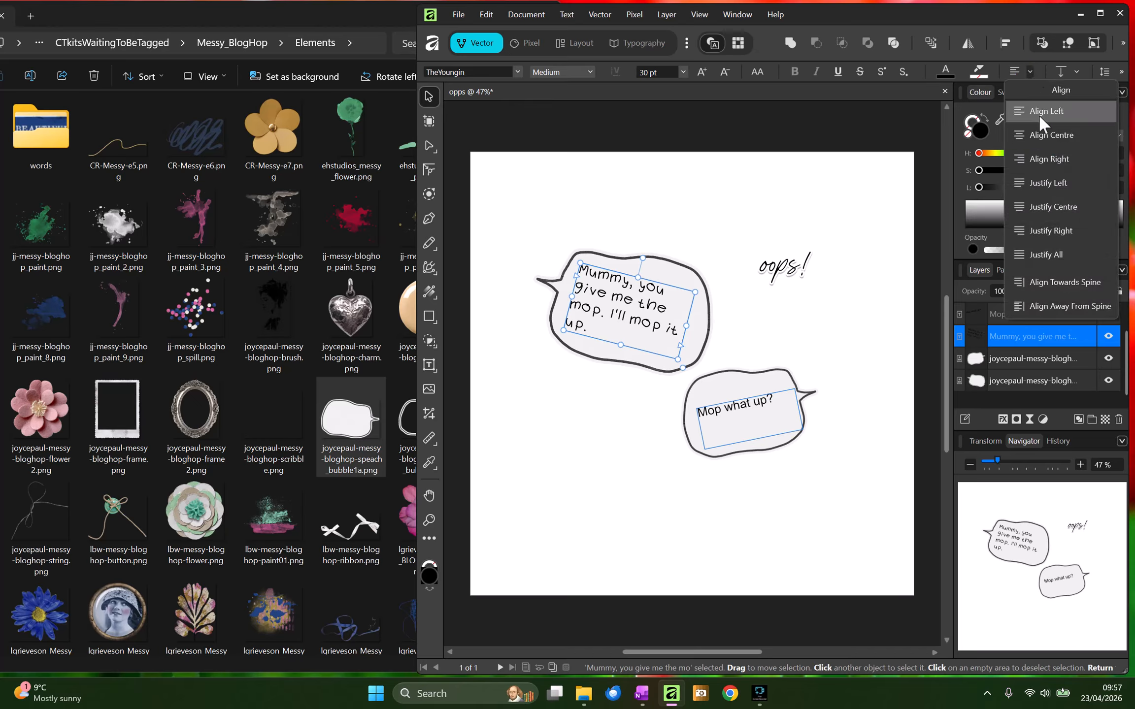
{"action": "left_click", "coordinate": [987, 120]}
{"action": "left_click", "coordinate": [650, 321]}
{"action": "left_click_drag", "start_coordinate": [650, 323], "coordinate": [652, 317]}
{"action": "left_click_drag", "start_coordinate": [641, 254], "coordinate": [639, 255]}
{"action": "left_click_drag", "start_coordinate": [632, 305], "coordinate": [633, 320]}
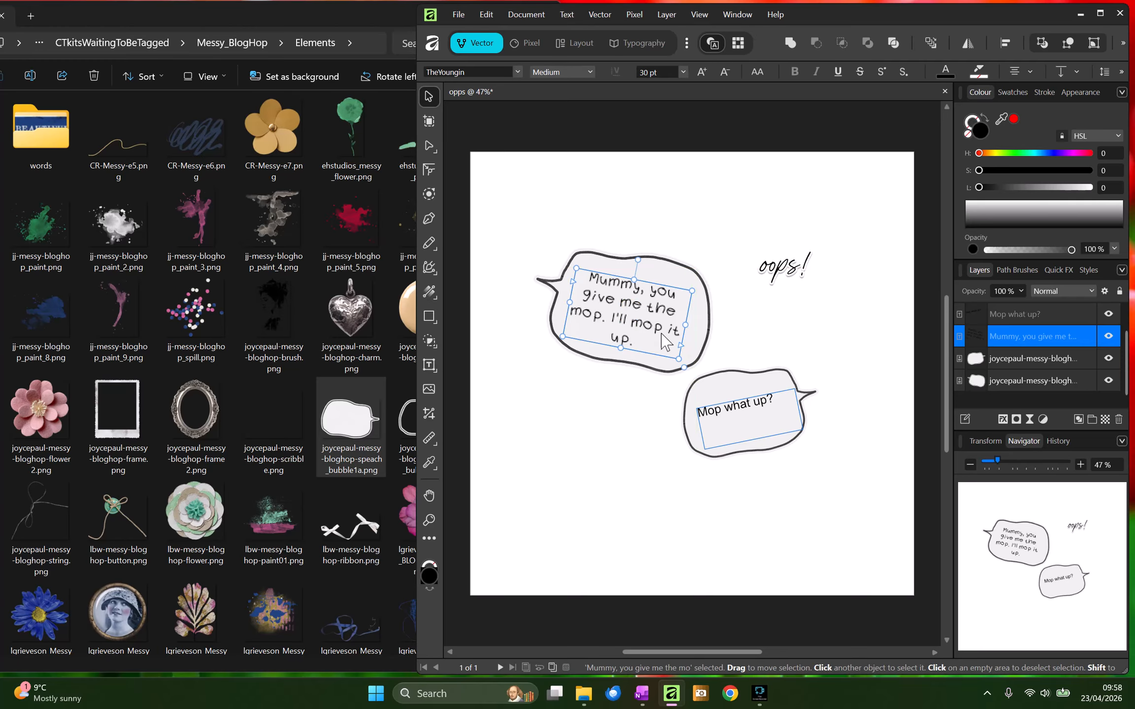
Set the "Mop what up?" text to the Amanda's Script font and adjust its frame inside the smaller bubble.
{"action": "left_click", "coordinate": [723, 408]}
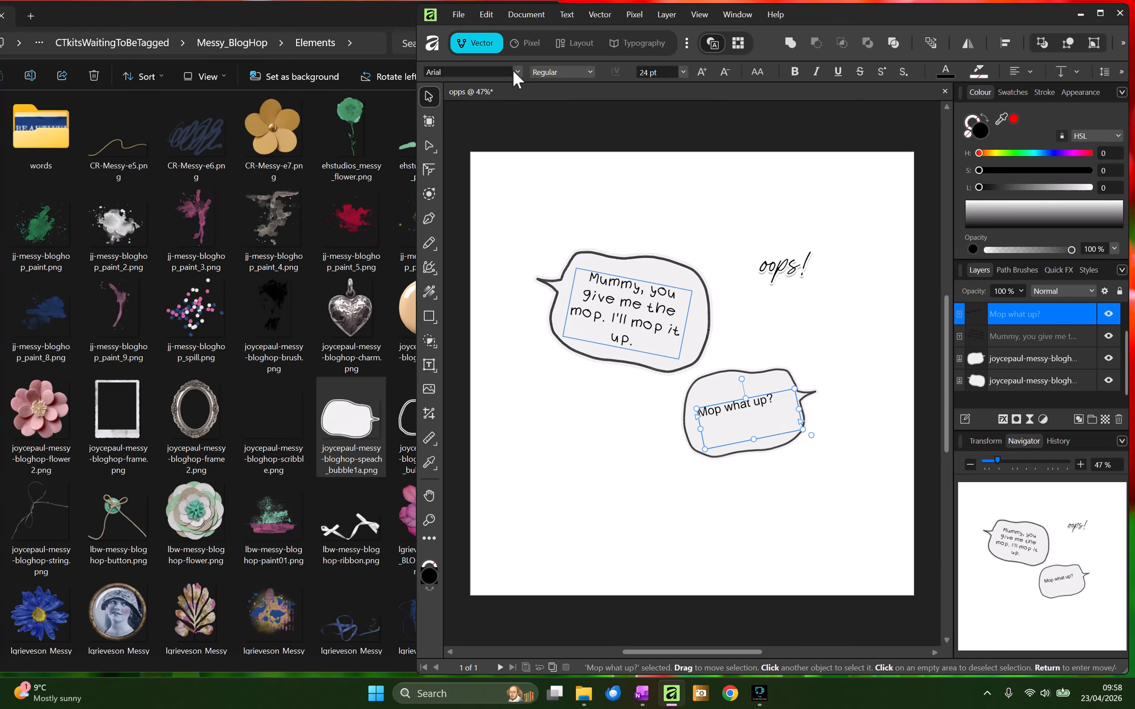
{"action": "left_click", "coordinate": [517, 72]}
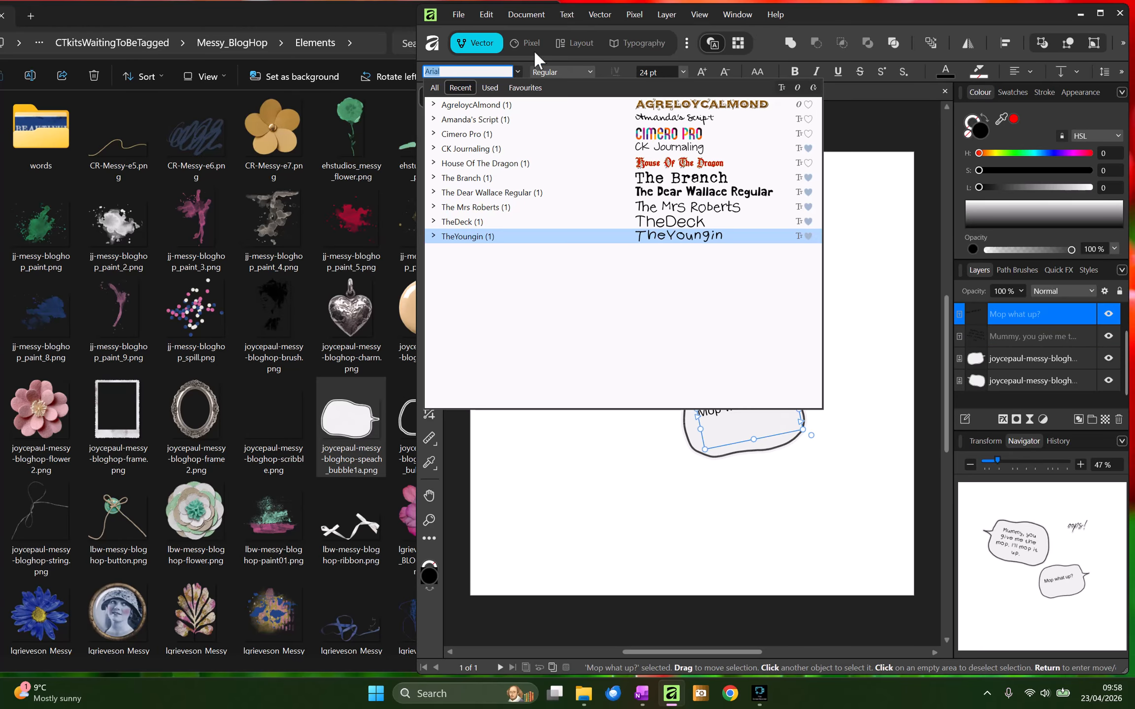
{"action": "left_click", "coordinate": [475, 120]}
{"action": "mouse_move", "coordinate": [758, 416]}
{"action": "left_mouse_down"}
{"action": "mouse_move", "coordinate": [792, 407]}
{"action": "mouse_move", "coordinate": [759, 412]}
{"action": "left_mouse_up"}
{"action": "left_click", "coordinate": [759, 412]}
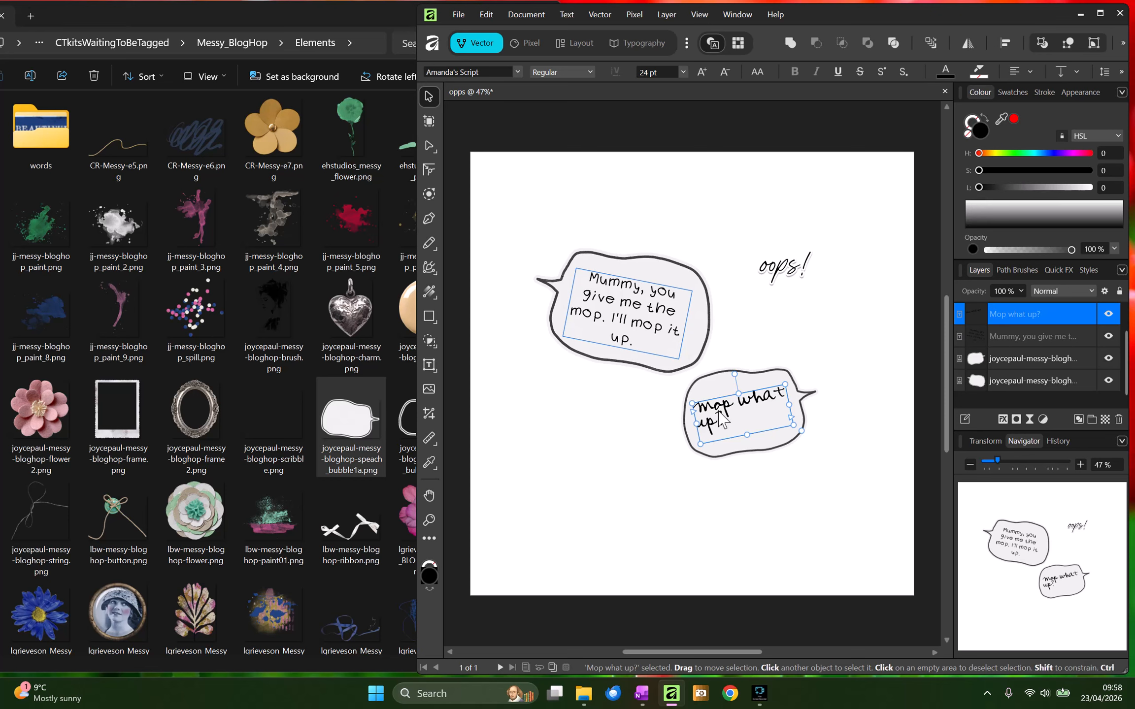
{"action": "left_click", "coordinate": [757, 416]}
Increase the leading of the "Mop what up?" text in the Layout workspace and return to the Vector workspace.
{"action": "key", "text": "t"}
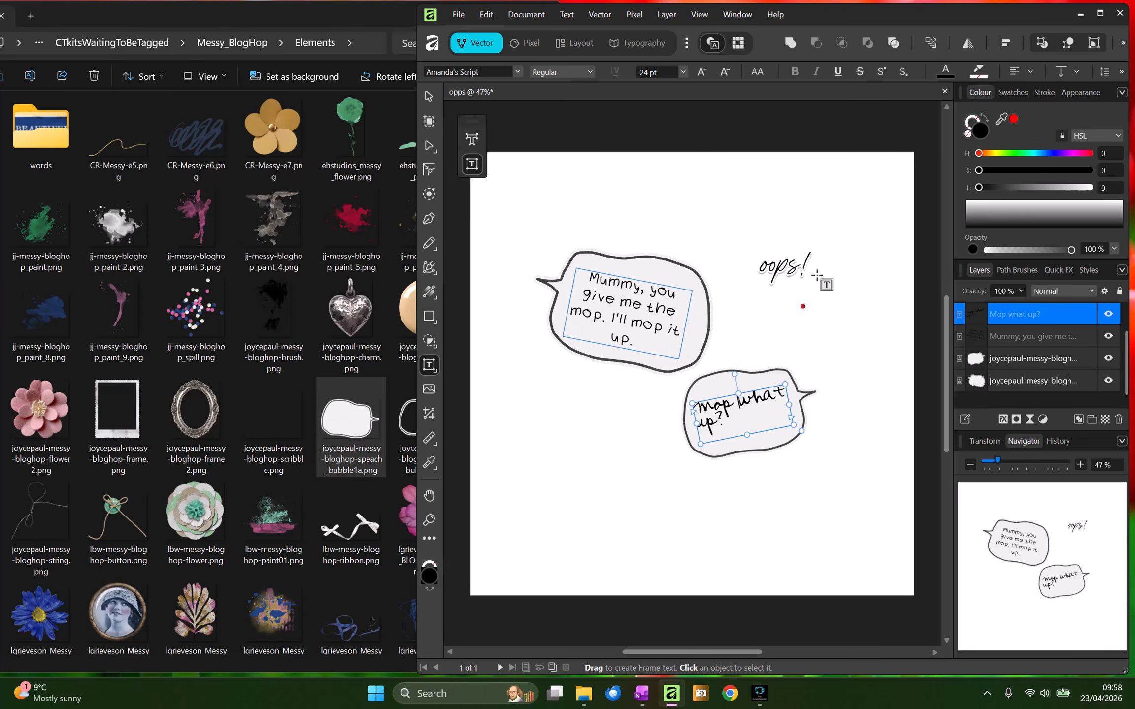
{"action": "left_click", "coordinate": [584, 41]}
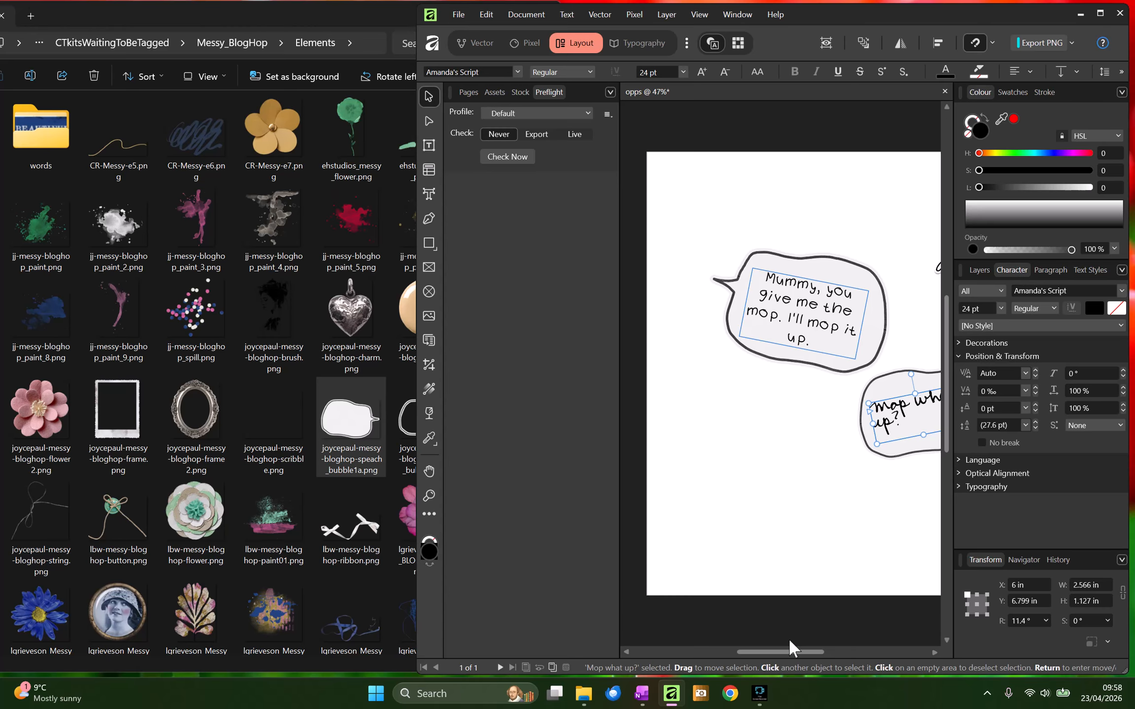
{"action": "left_click_drag", "start_coordinate": [790, 647], "coordinate": [797, 648]}
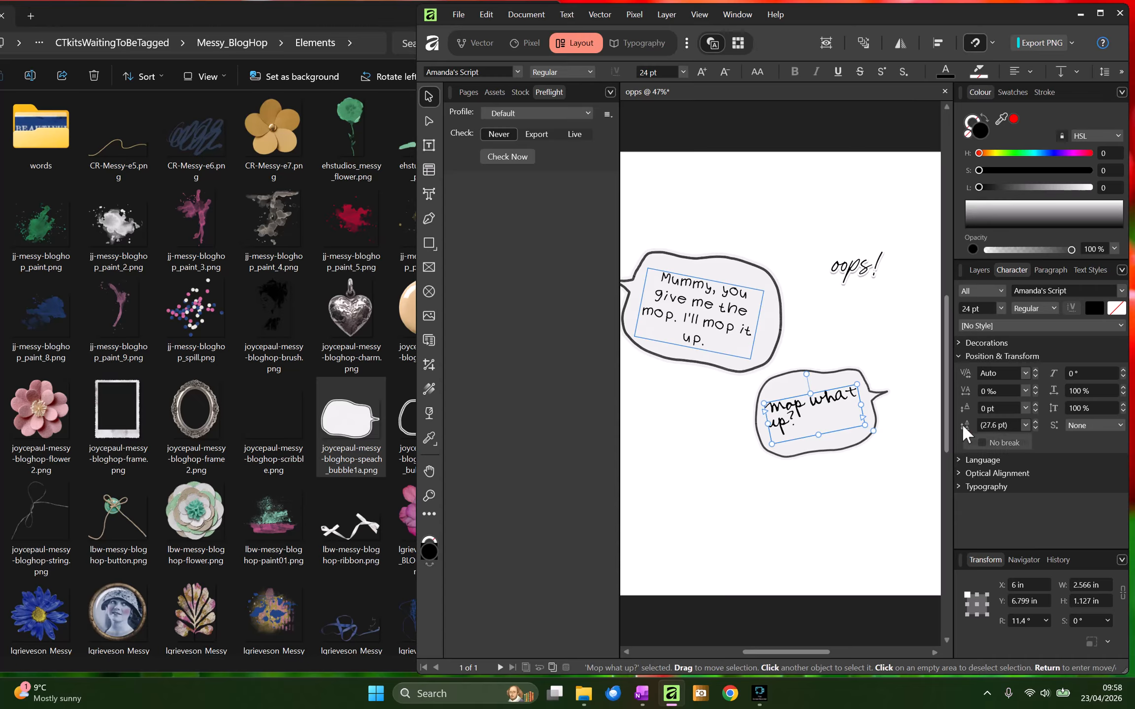
{"action": "left_click", "coordinate": [1035, 421]}
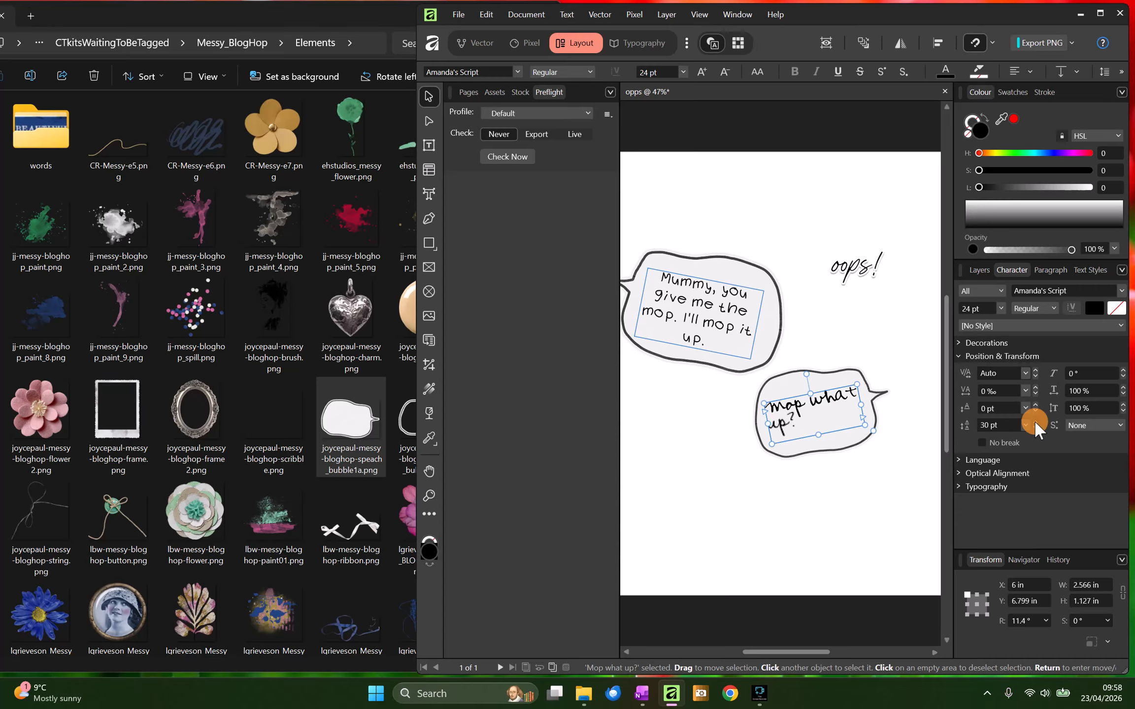
{"action": "left_click", "coordinate": [1035, 421]}
{"action": "left_click", "coordinate": [1035, 421]}
{"action": "left_click", "coordinate": [1035, 421]}
{"action": "left_click", "coordinate": [474, 45]}
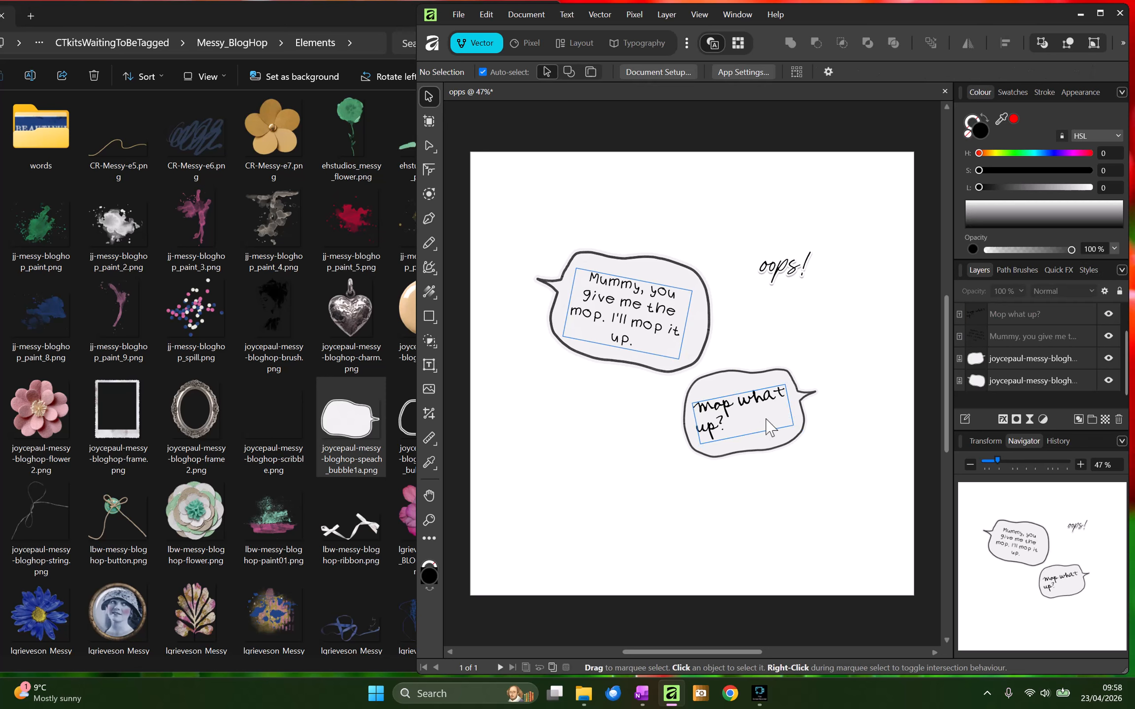
Recolour both dialogue texts with the dark grey sampled from the smaller speech bubble's outline.
{"action": "left_click", "coordinate": [711, 419]}
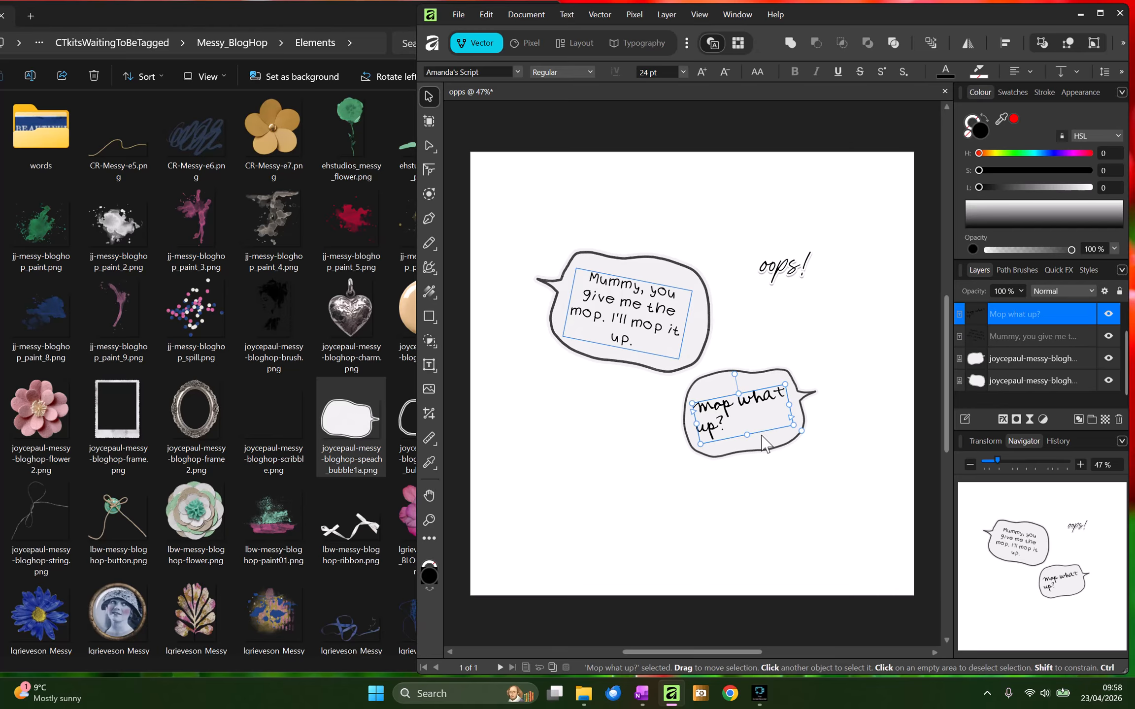
{"action": "scroll", "coordinate": [759, 448], "scroll_direction": "up", "scroll_amount": 3}
{"action": "scroll", "coordinate": [762, 444], "scroll_direction": "up", "scroll_amount": 2}
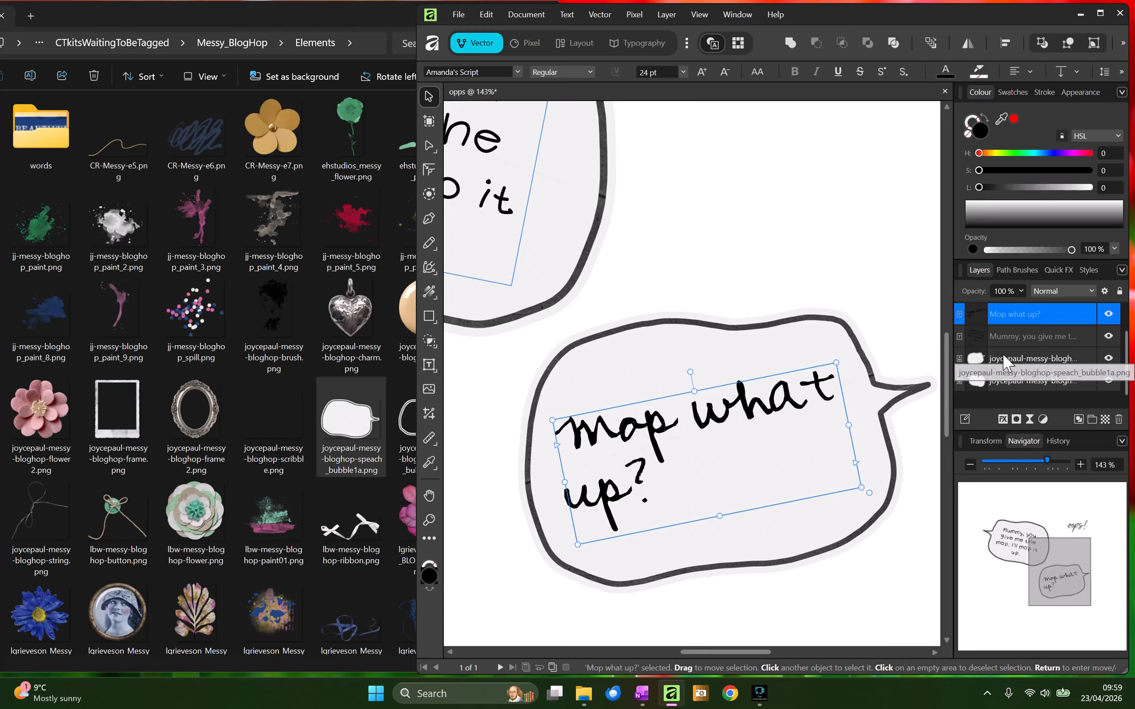
{"action": "left_click", "coordinate": [1000, 333], "text": "shift"}
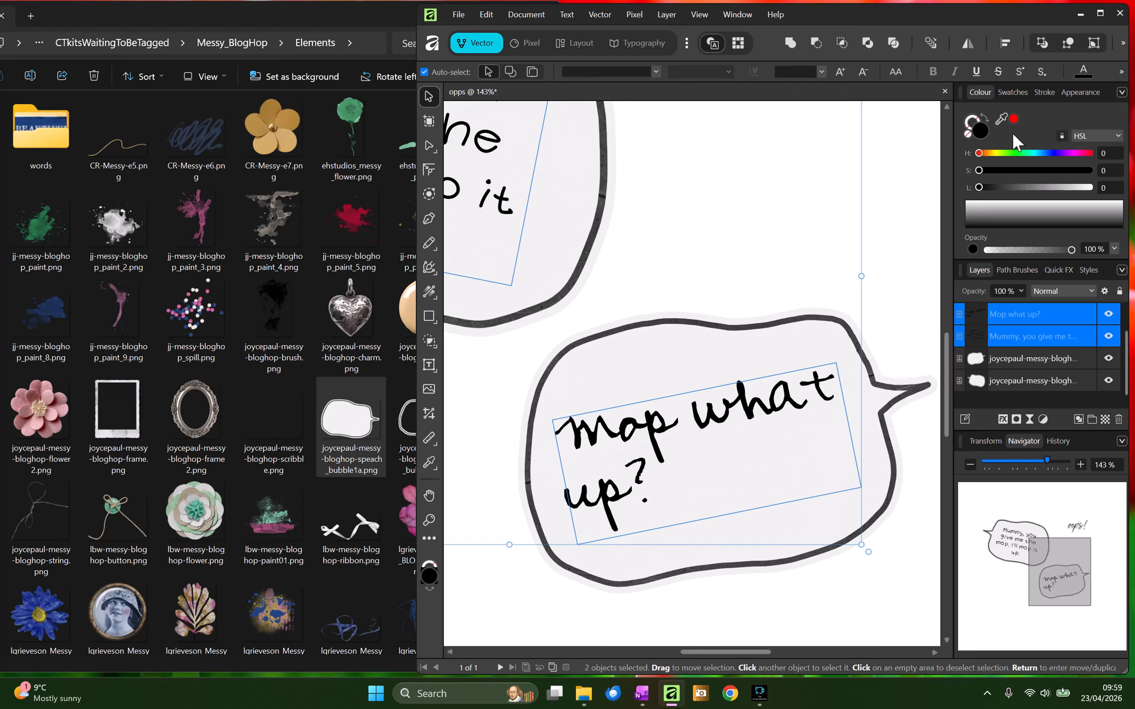
{"action": "left_click_drag", "start_coordinate": [1000, 118], "coordinate": [836, 318]}
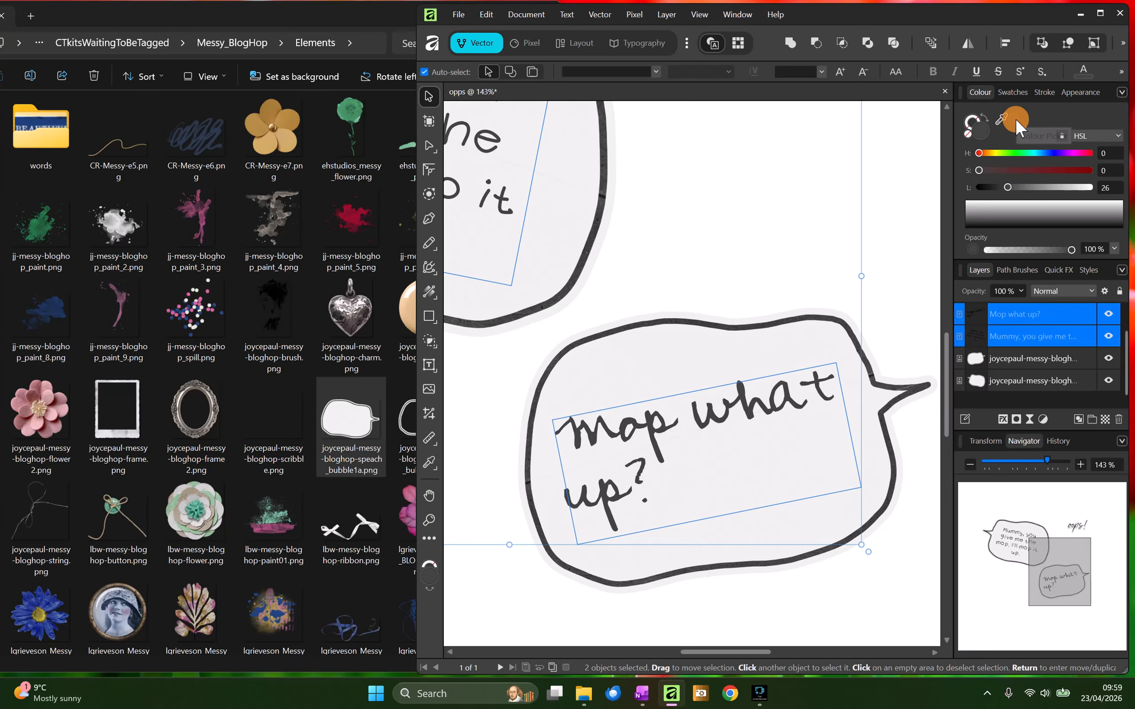
Set both dialogue texts to the Linear Burn blend mode at 92% opacity.
{"action": "left_click", "coordinate": [1091, 289]}
{"action": "left_click", "coordinate": [1068, 385]}
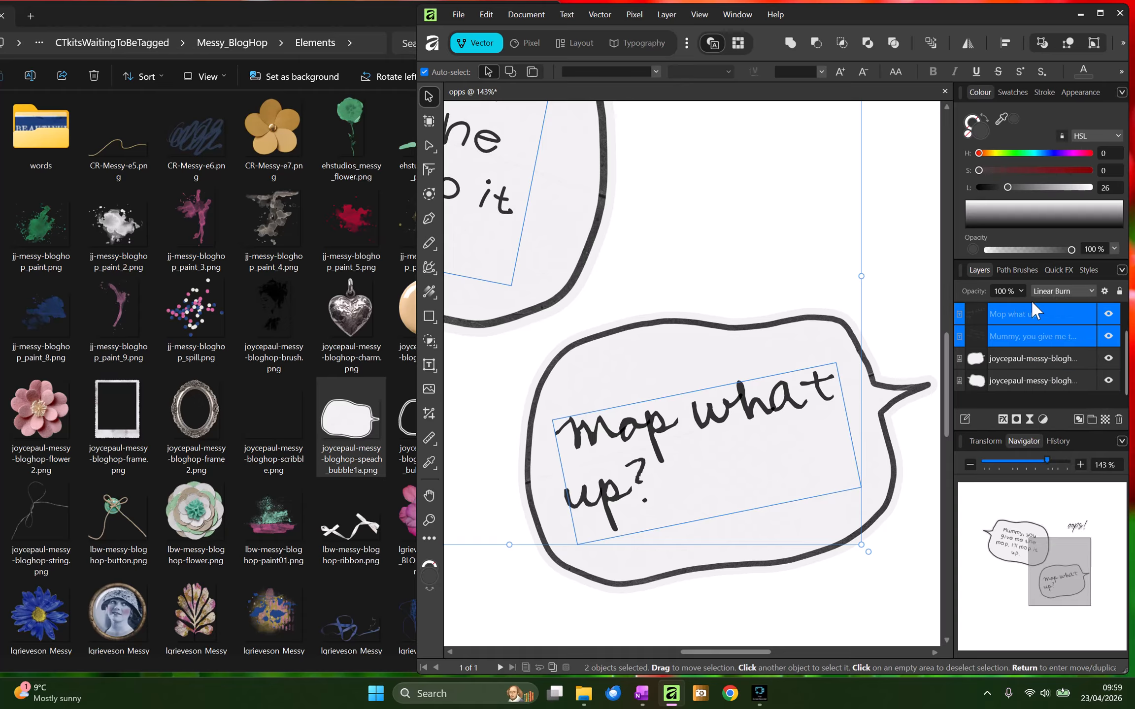
{"action": "left_click_drag", "start_coordinate": [1020, 291], "coordinate": [1015, 311]}
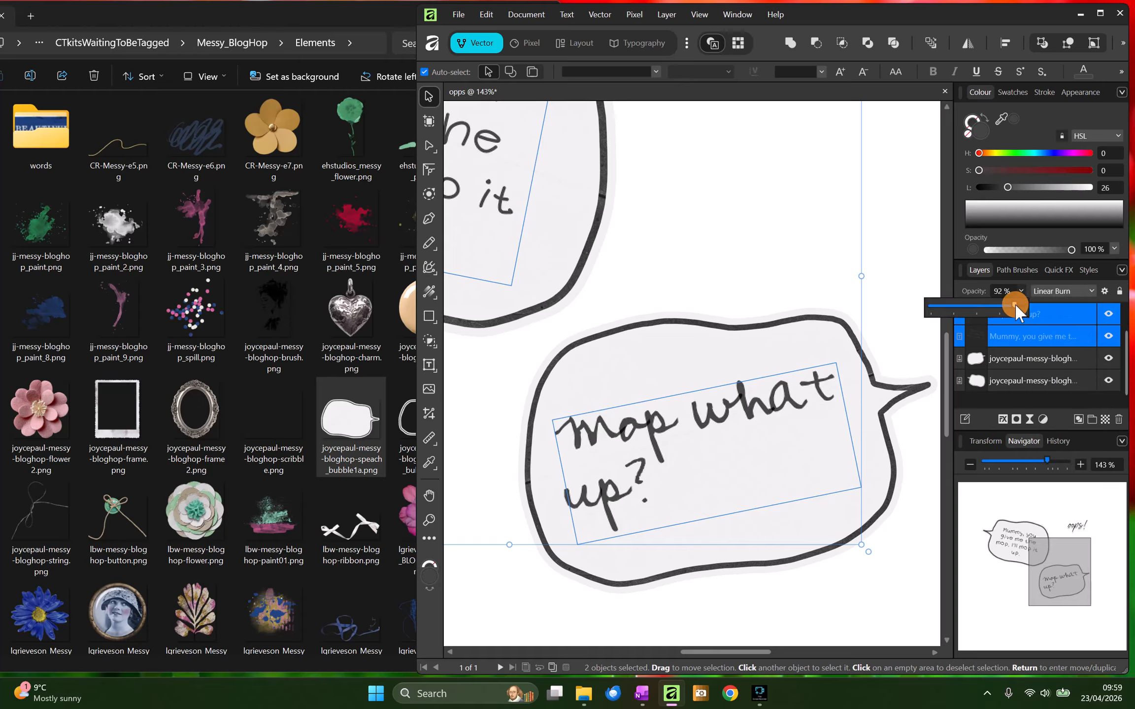
{"action": "left_click", "coordinate": [919, 252]}
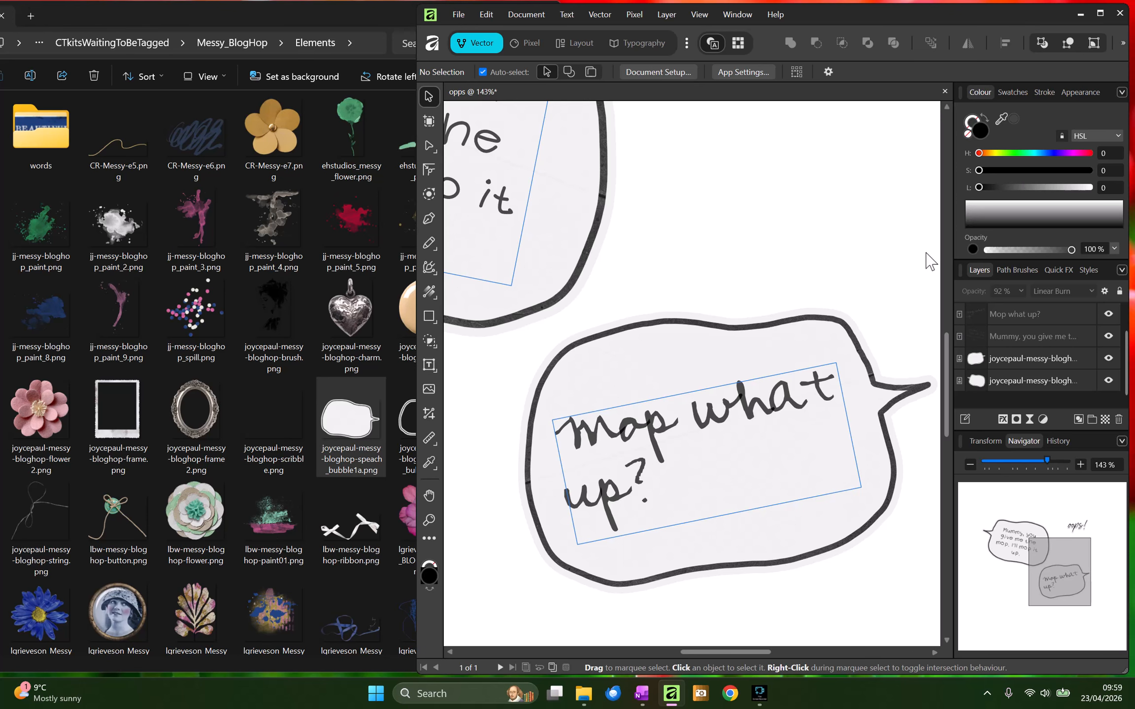
{"action": "key", "text": "ctrl+0"}
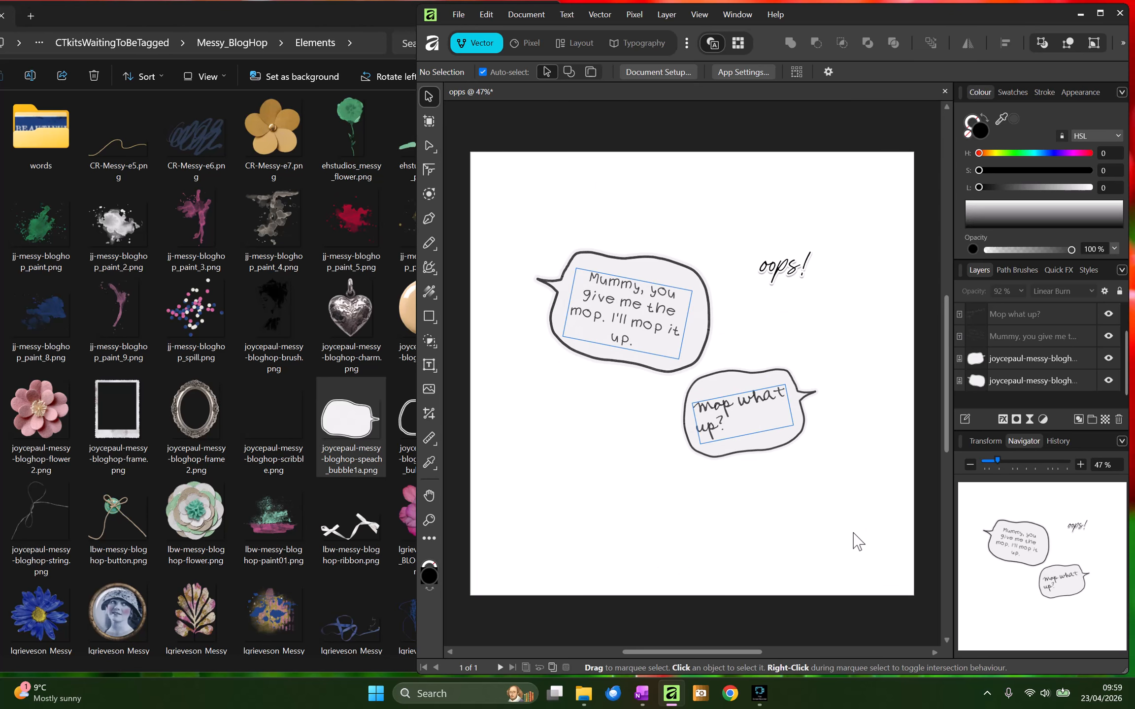
{"action": "left_click_drag", "start_coordinate": [853, 539], "coordinate": [852, 443]}
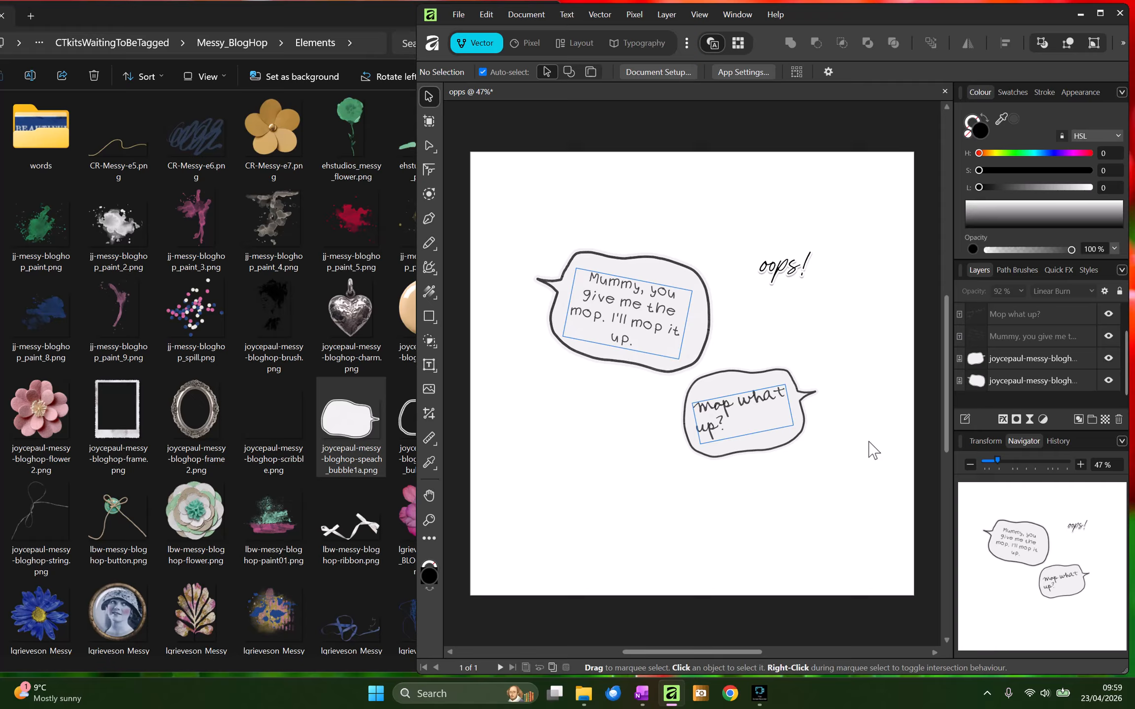
Add an outer shadow with a radius of about 8.4 px to both speech bubbles and the oops! word art.
{"action": "left_click", "coordinate": [1042, 360]}
{"action": "left_click", "coordinate": [1026, 381], "text": "shift"}
{"action": "scroll", "coordinate": [1020, 318], "scroll_direction": "up", "scroll_amount": 1}
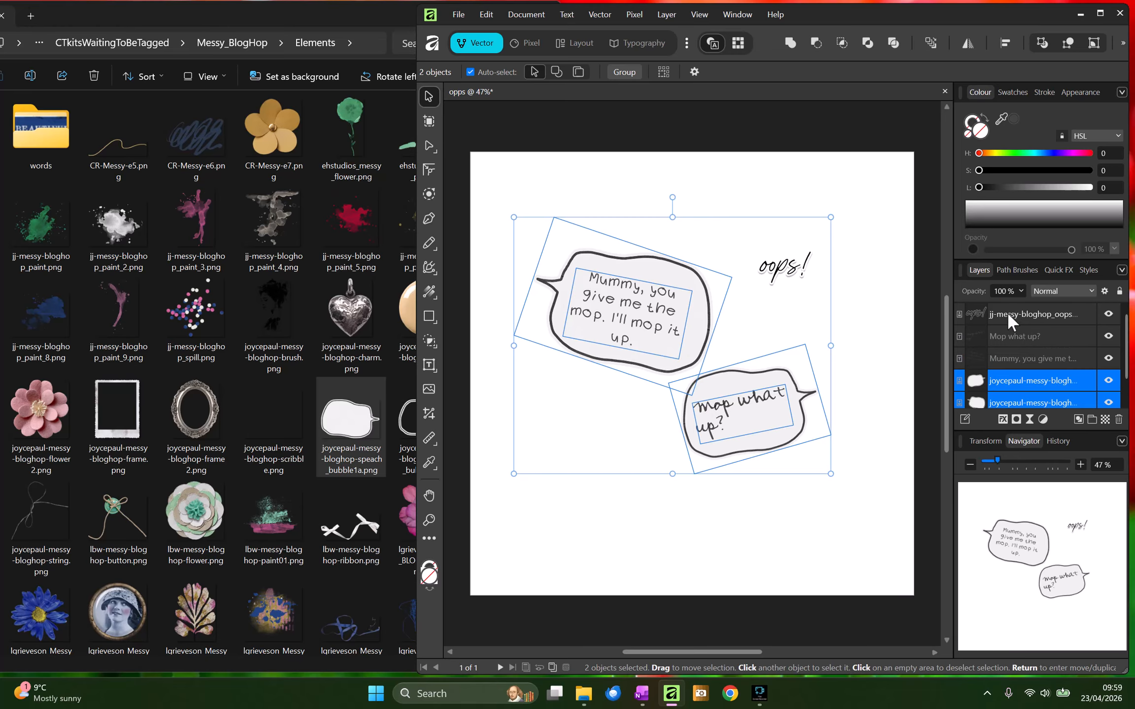
{"action": "left_click", "coordinate": [1007, 311], "text": "ctrl"}
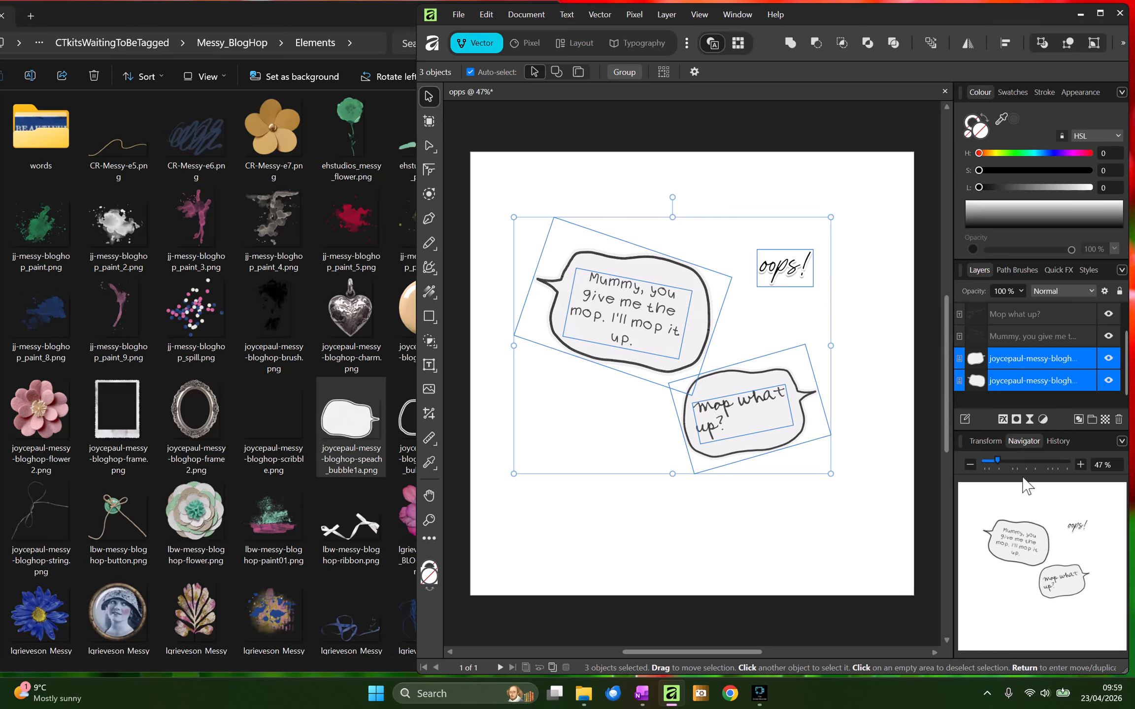
{"action": "left_click", "coordinate": [1002, 419]}
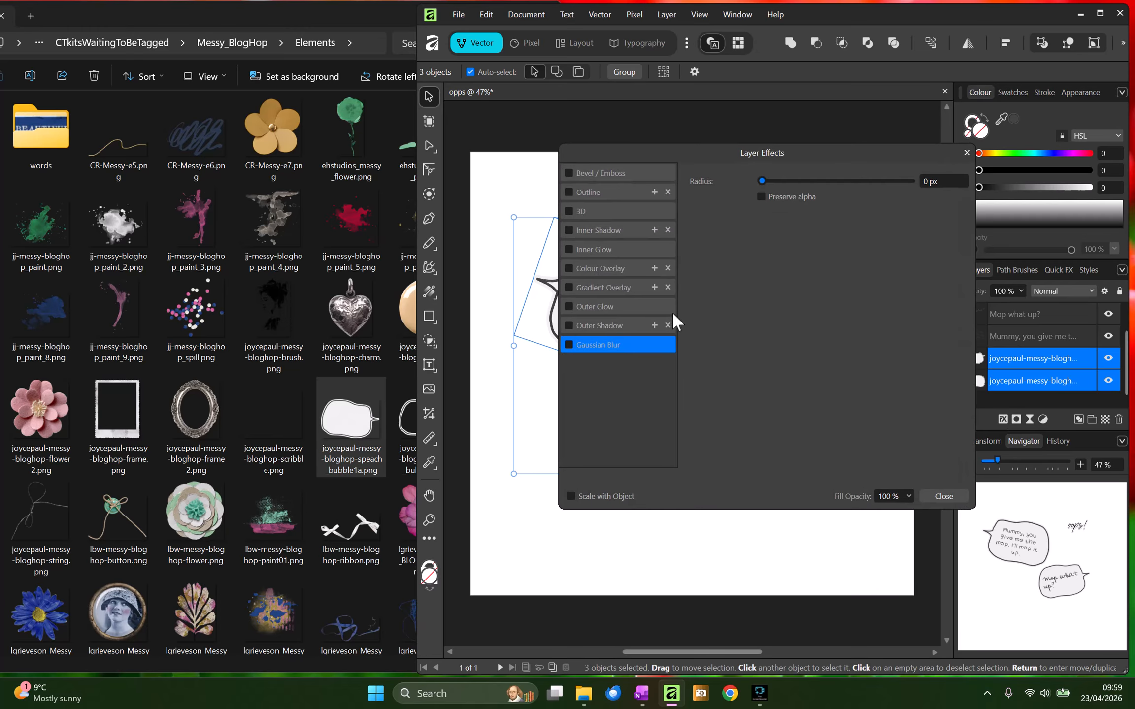
{"action": "left_click", "coordinate": [569, 326]}
{"action": "left_click_drag", "start_coordinate": [817, 216], "coordinate": [819, 215]}
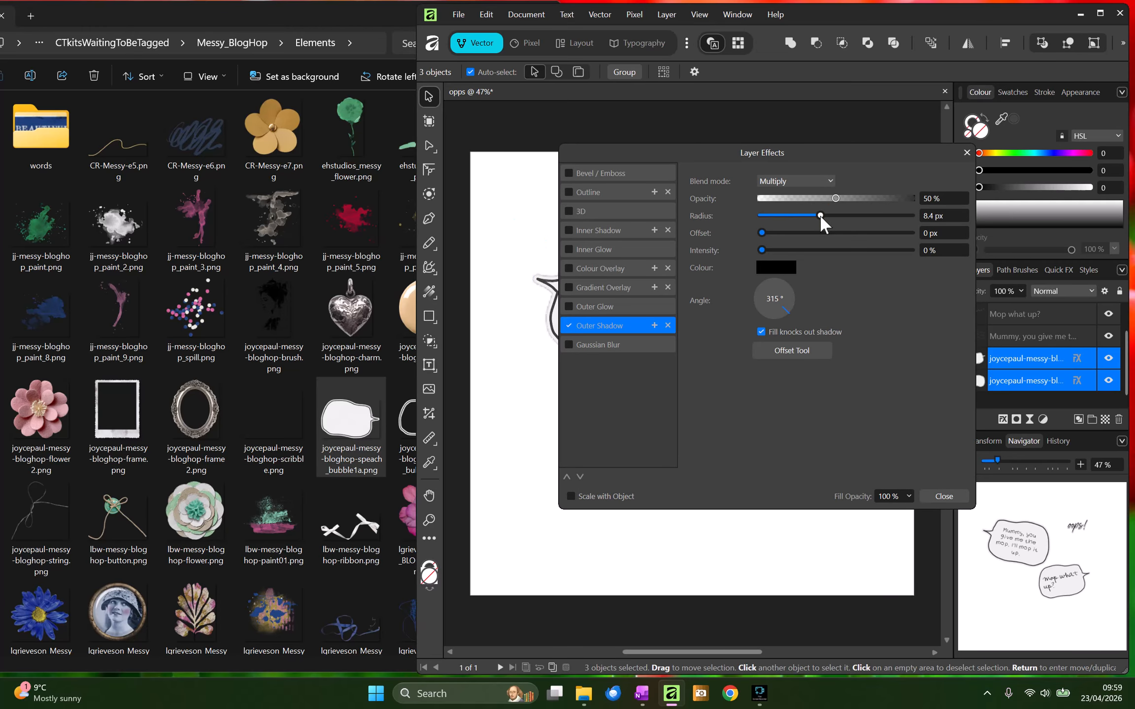
{"action": "left_click", "coordinate": [944, 496]}
{"action": "left_click", "coordinate": [782, 537]}
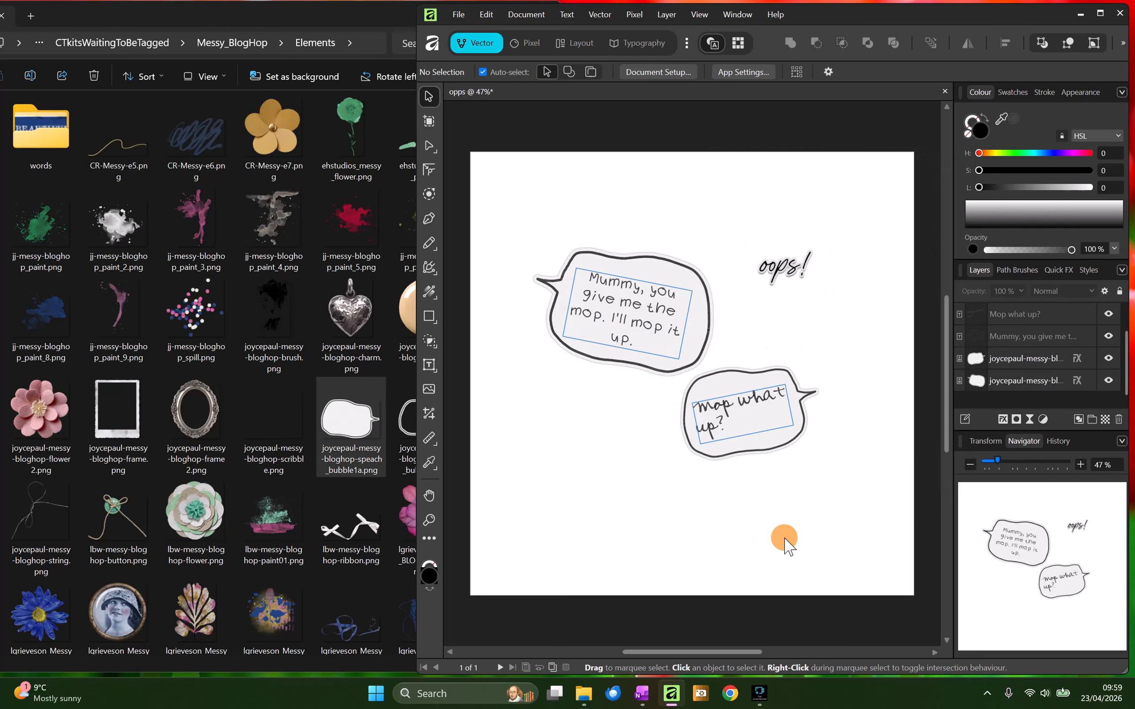
Group each speech bubble with its text and shift both groups slightly towards the right of the page.
{"action": "left_click_drag", "start_coordinate": [857, 509], "coordinate": [627, 331]}
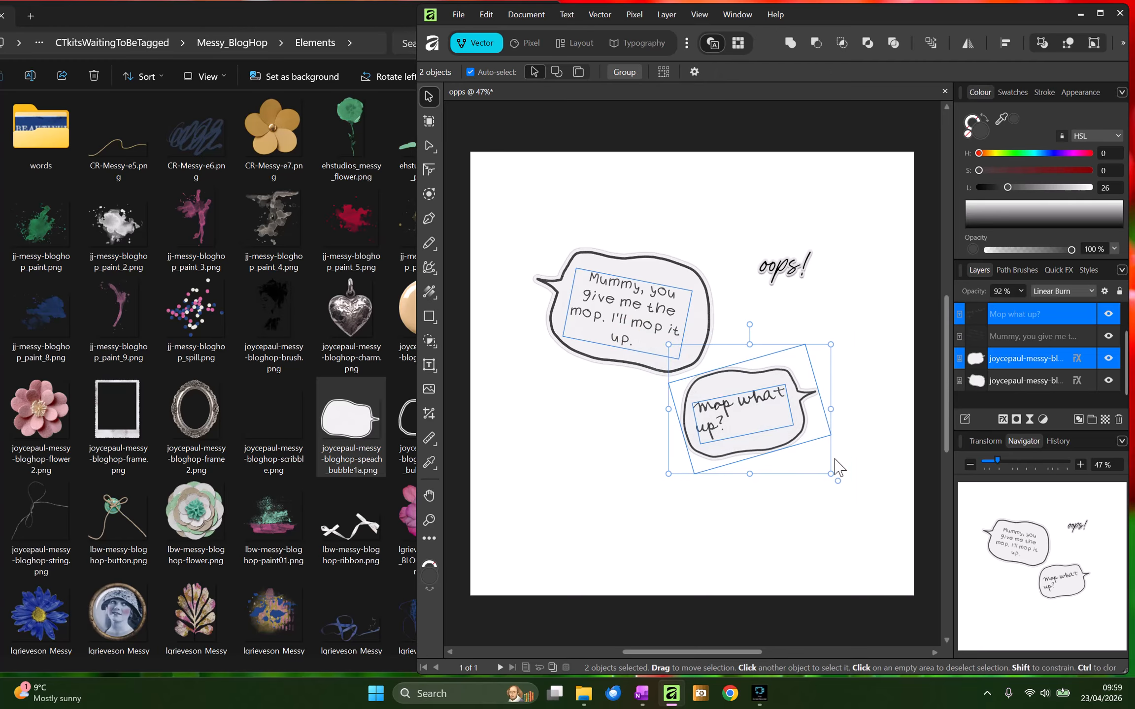
{"action": "key", "text": "ctrl+g"}
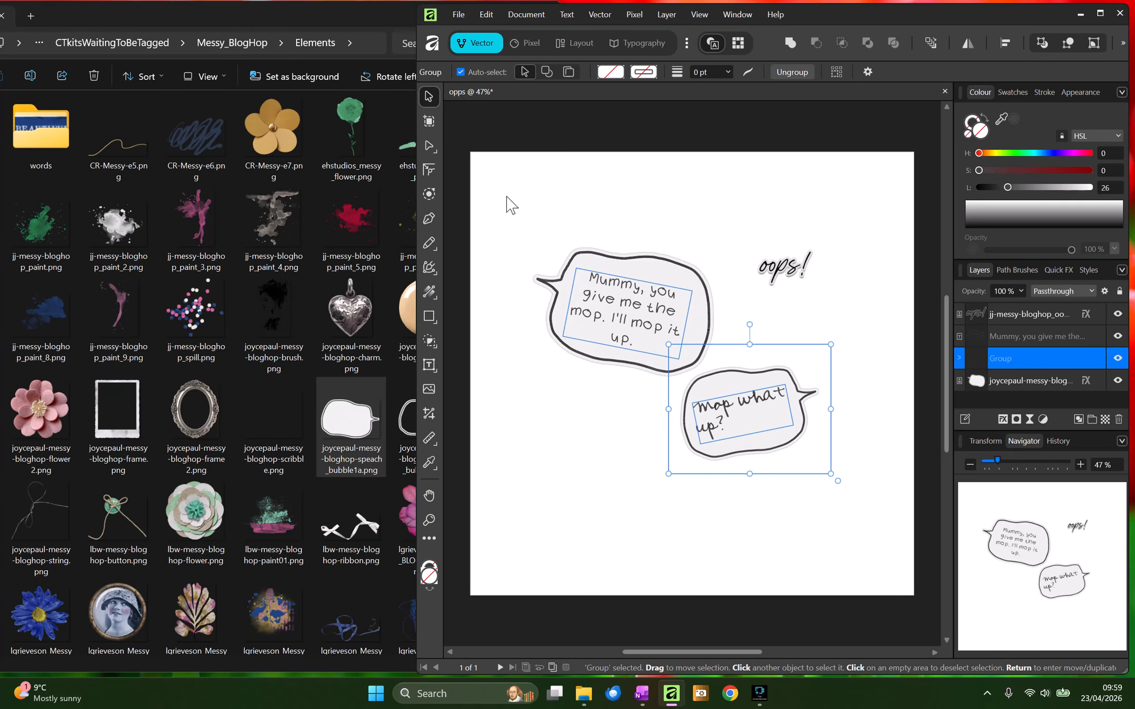
{"action": "left_click_drag", "start_coordinate": [507, 198], "coordinate": [732, 389]}
{"action": "key", "text": "ctrl+g"}
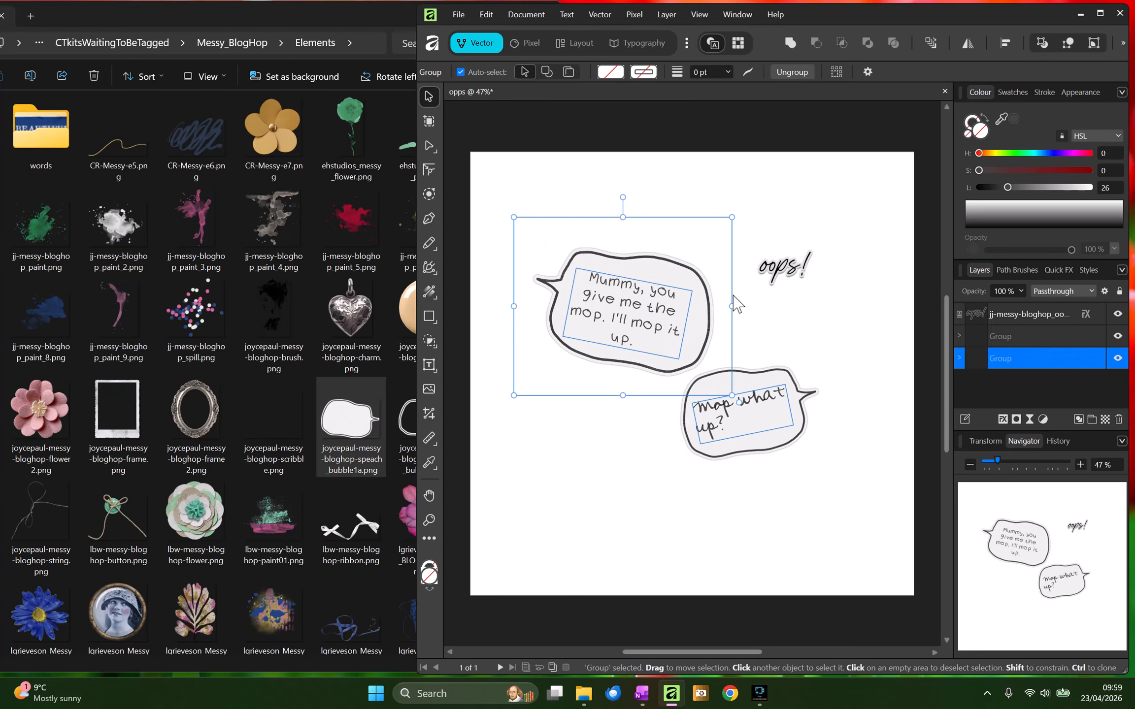
{"action": "mouse_move", "coordinate": [655, 317]}
{"action": "left_mouse_down"}
{"action": "mouse_move", "coordinate": [680, 306]}
{"action": "mouse_move", "coordinate": [666, 312]}
{"action": "left_mouse_up"}
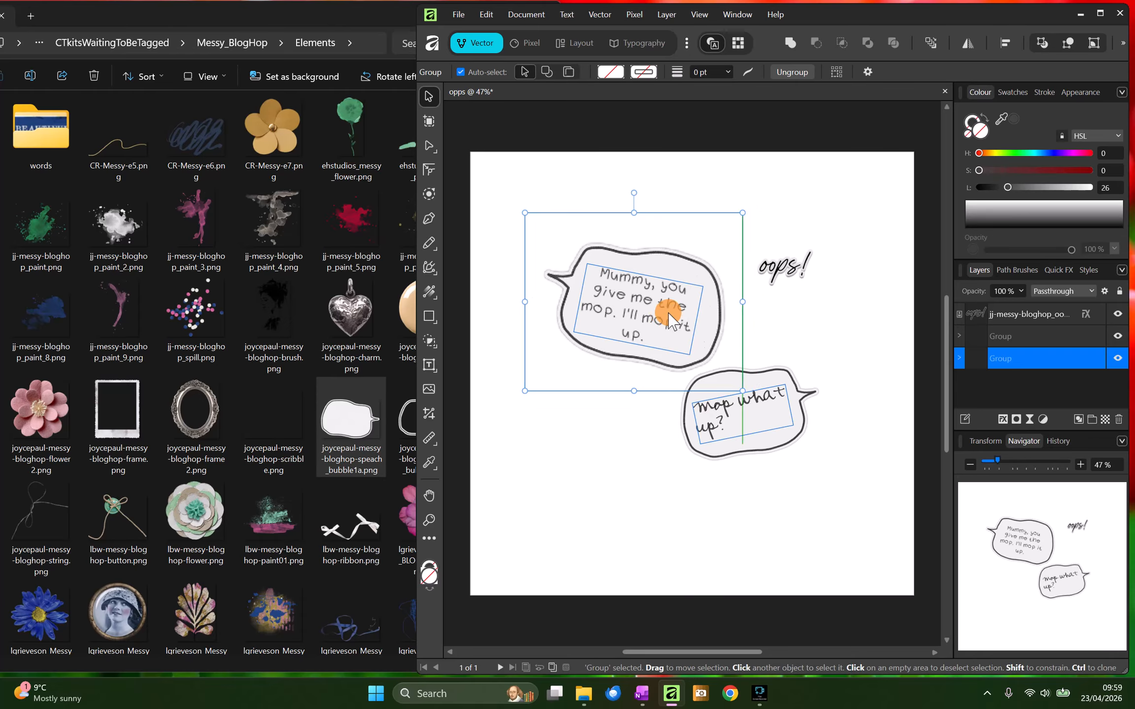
{"action": "mouse_move", "coordinate": [775, 426]}
{"action": "left_mouse_down"}
{"action": "mouse_move", "coordinate": [783, 408]}
{"action": "mouse_move", "coordinate": [794, 427]}
{"action": "left_mouse_up"}
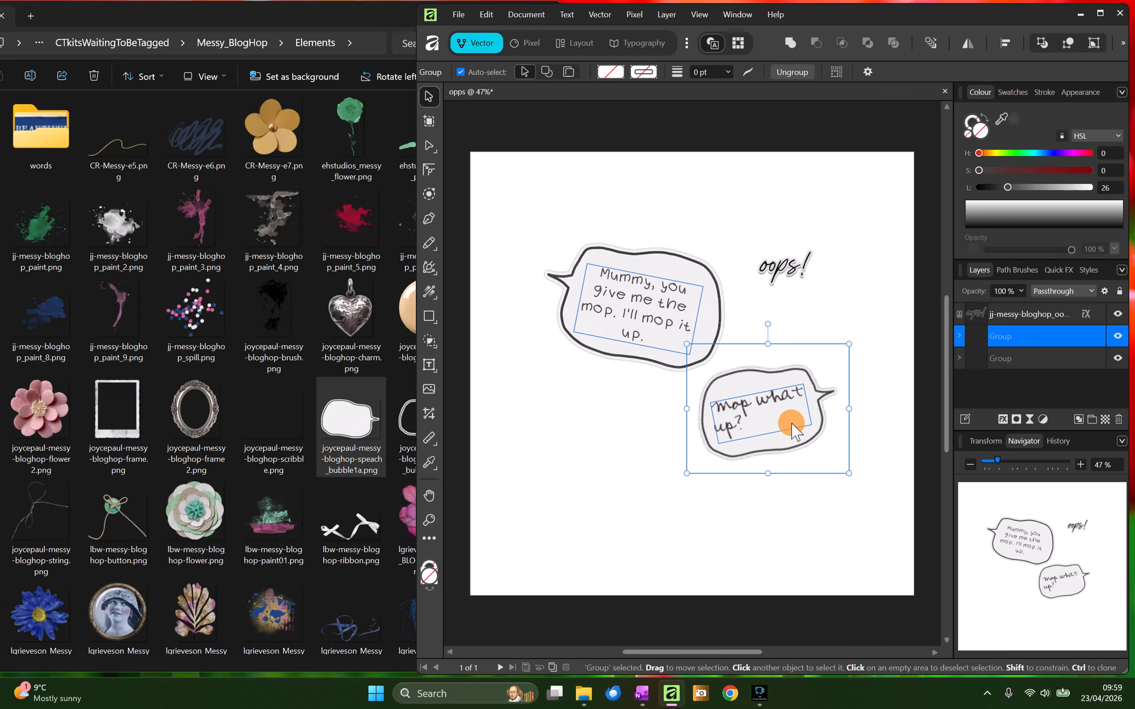
Place lbw-messy-bloghop-paint01.png on the page, send it below both bubble groups and centre it behind them.
{"action": "left_click", "coordinate": [794, 273]}
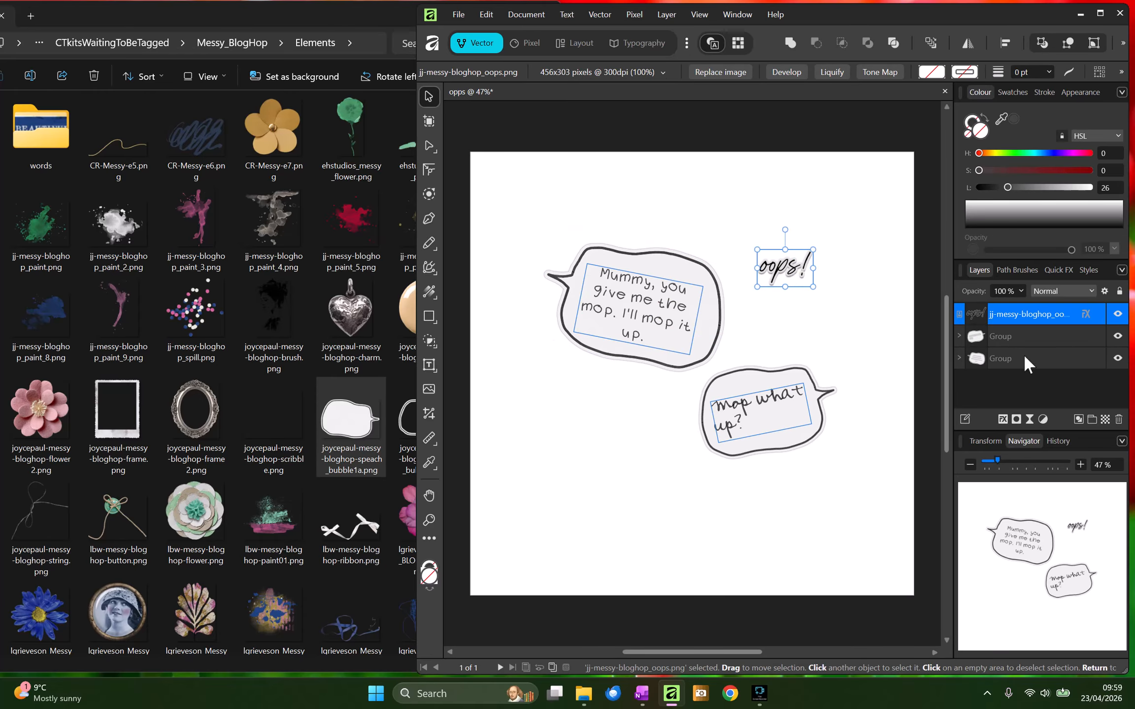
{"action": "left_click", "coordinate": [1019, 367]}
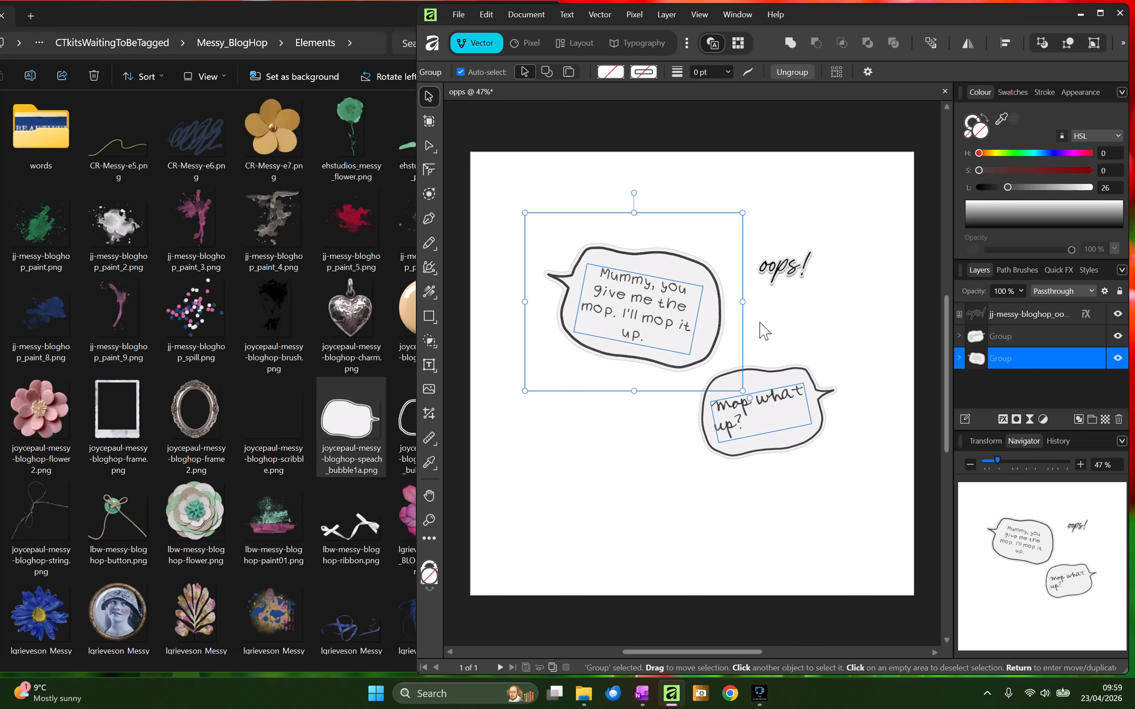
{"action": "left_click", "coordinate": [266, 252]}
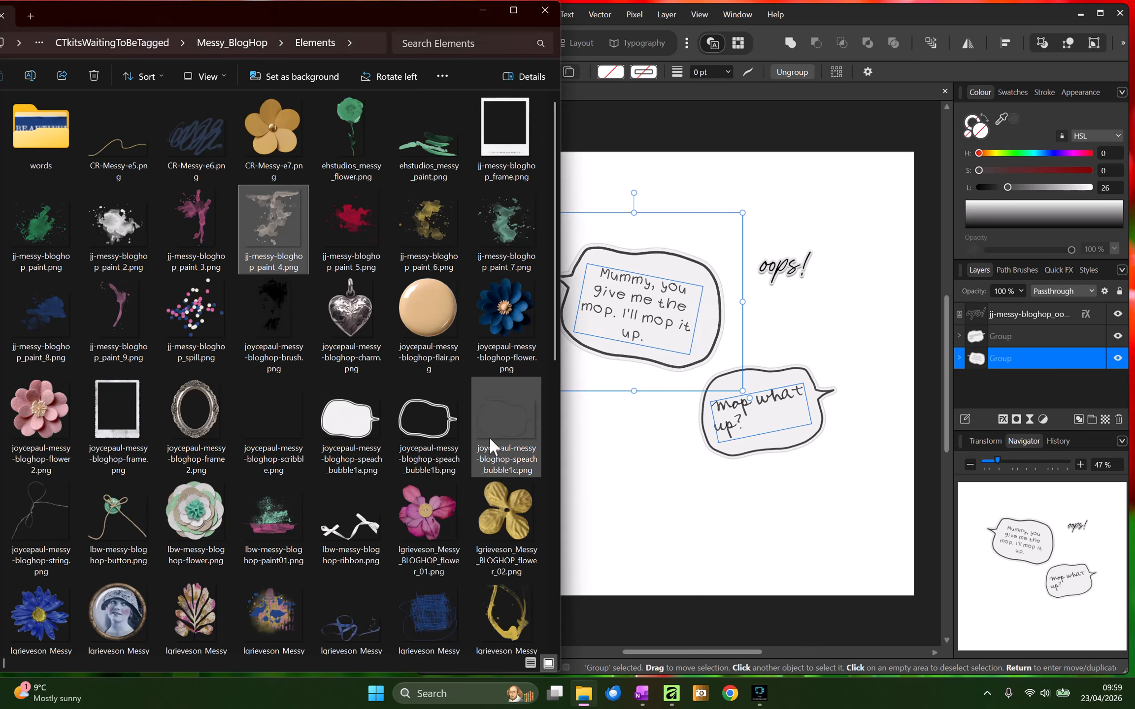
{"action": "scroll", "coordinate": [207, 374], "scroll_direction": "down", "scroll_amount": 4}
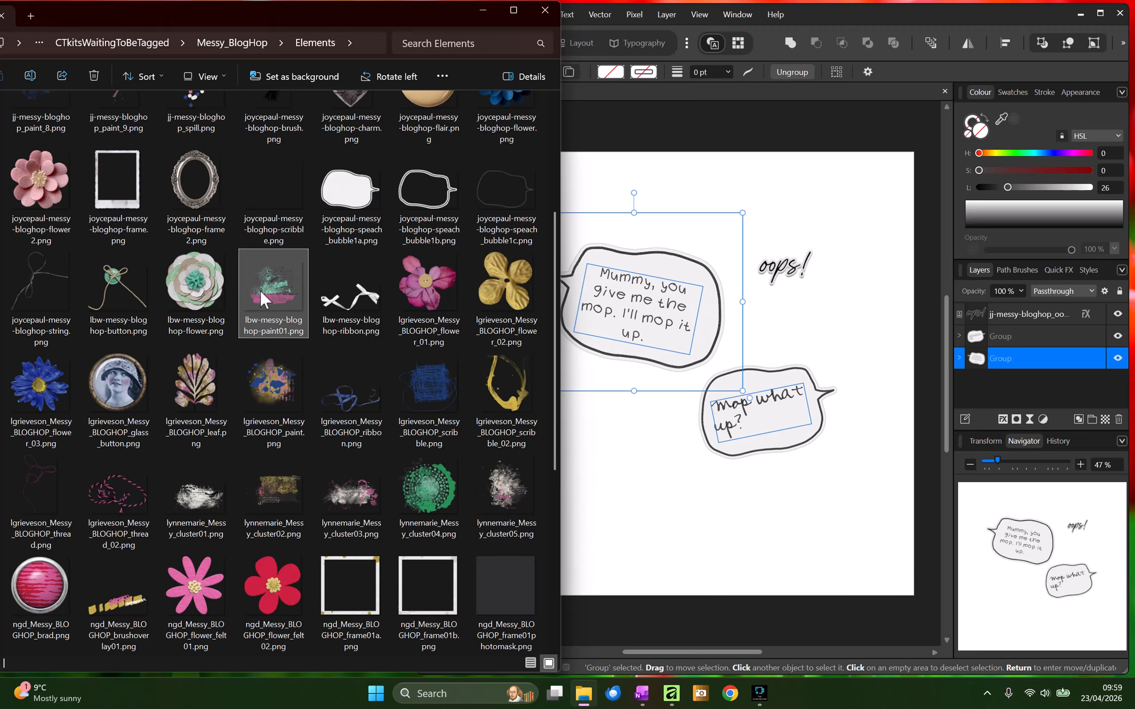
{"action": "mouse_move", "coordinate": [260, 289]}
{"action": "left_mouse_down"}
{"action": "mouse_move", "coordinate": [584, 310]}
{"action": "mouse_move", "coordinate": [684, 385]}
{"action": "left_mouse_up"}
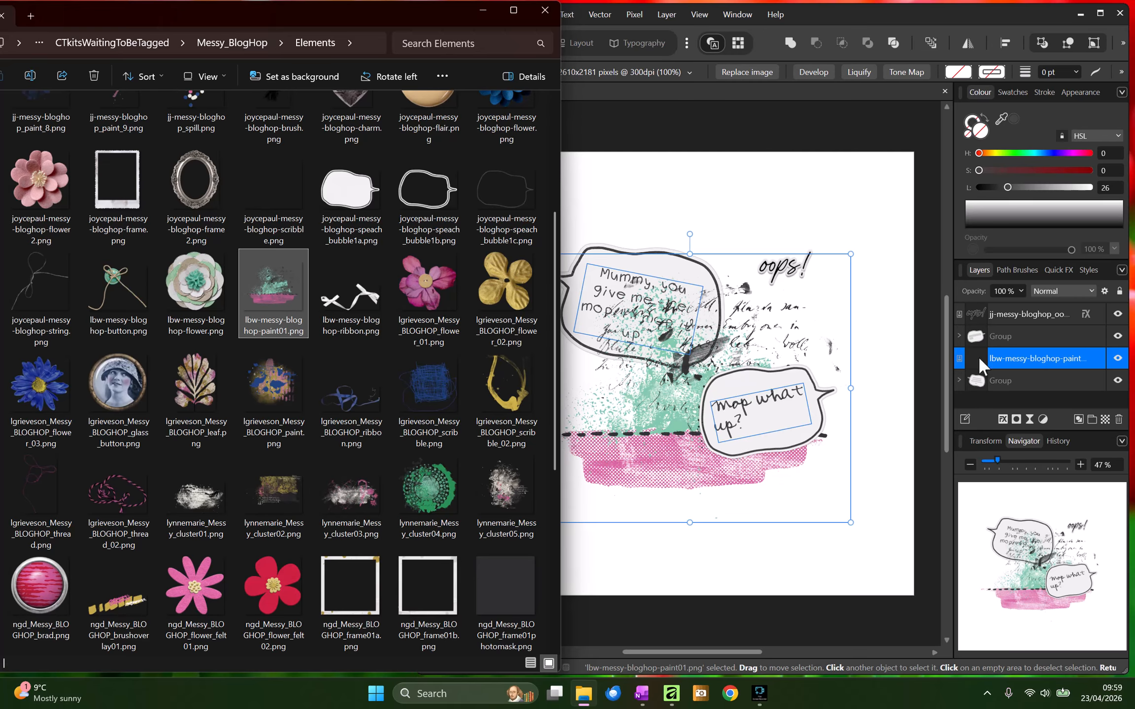
{"action": "left_click_drag", "start_coordinate": [977, 355], "coordinate": [960, 397]}
{"action": "mouse_move", "coordinate": [691, 466]}
{"action": "left_mouse_down"}
{"action": "mouse_move", "coordinate": [690, 433]}
{"action": "mouse_move", "coordinate": [700, 432]}
{"action": "mouse_move", "coordinate": [648, 431]}
{"action": "mouse_move", "coordinate": [648, 410]}
{"action": "left_mouse_up"}
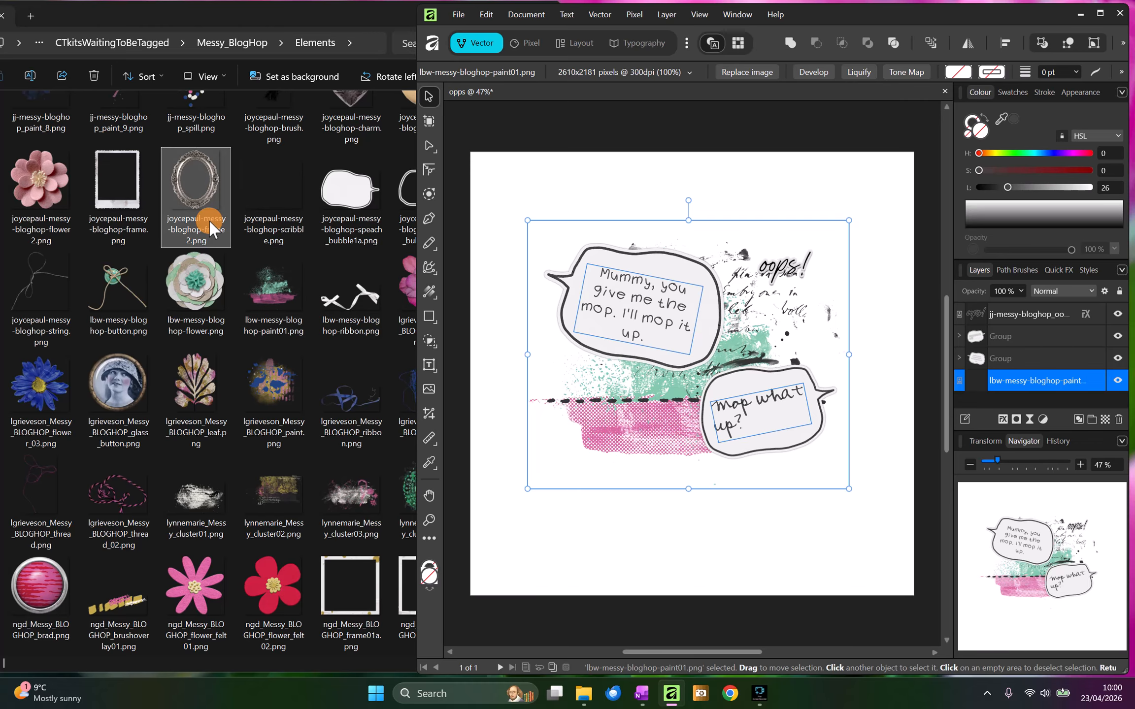
Add the blue paint jj-messy-bloghop_paint_8.png from the Elements folder behind the speech bubbles.
{"action": "left_click", "coordinate": [265, 375]}
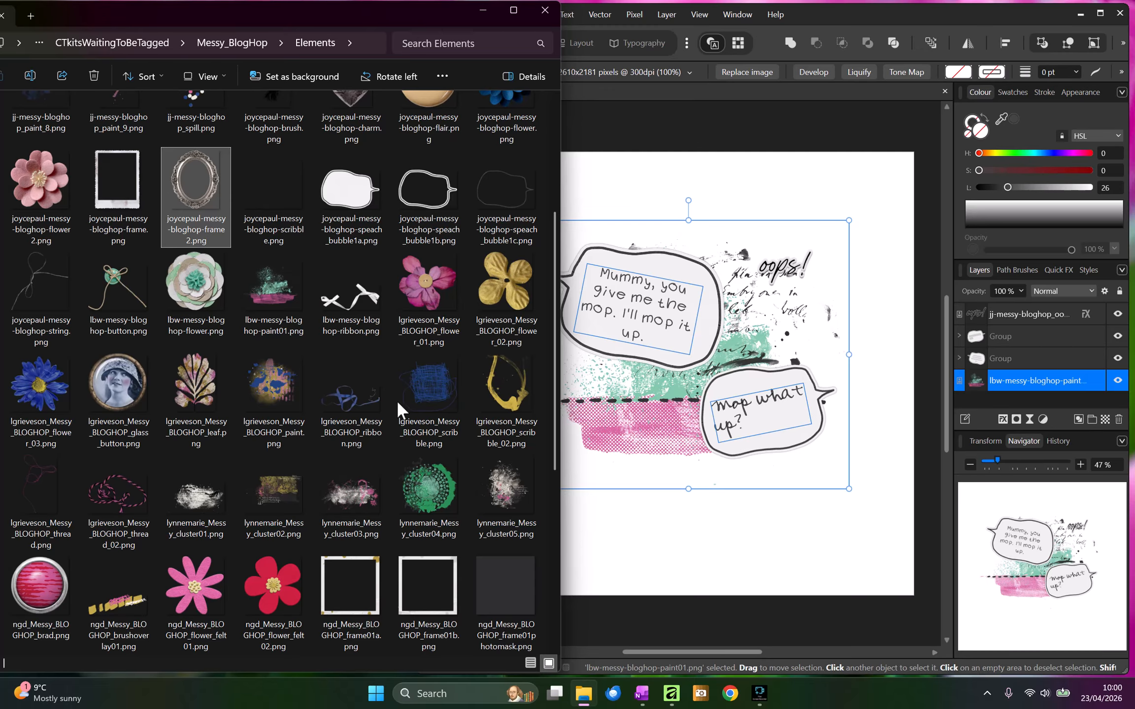
{"action": "scroll", "coordinate": [244, 355], "scroll_direction": "up", "scroll_amount": 3}
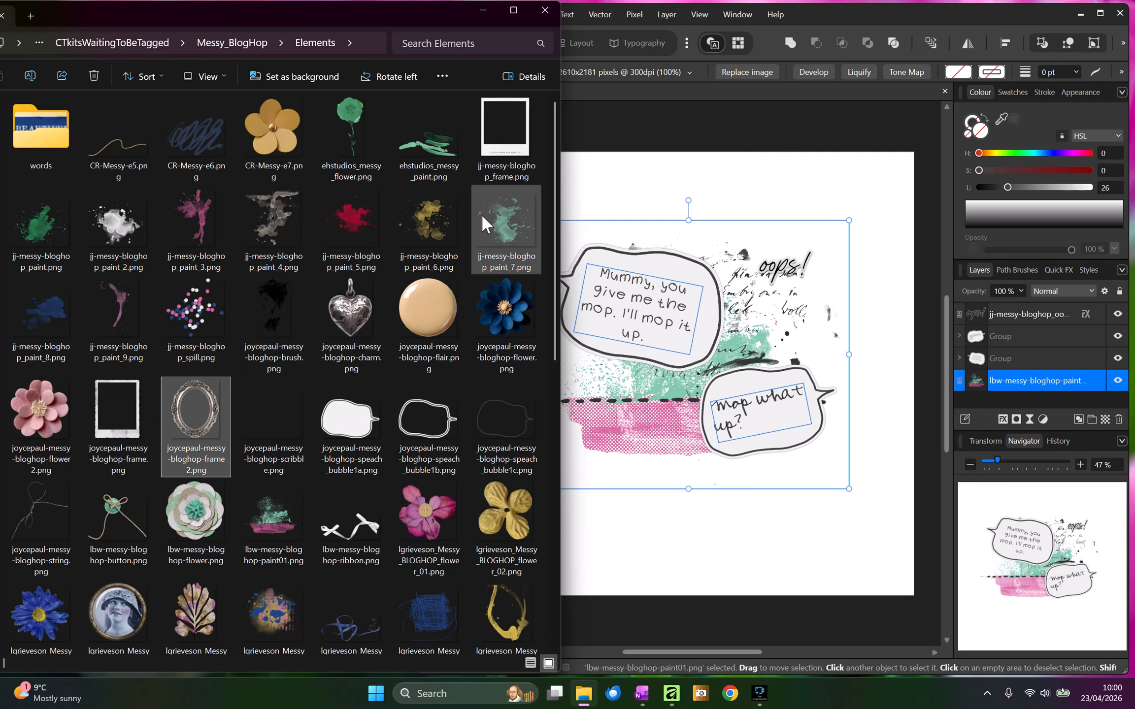
{"action": "left_click", "coordinate": [38, 319]}
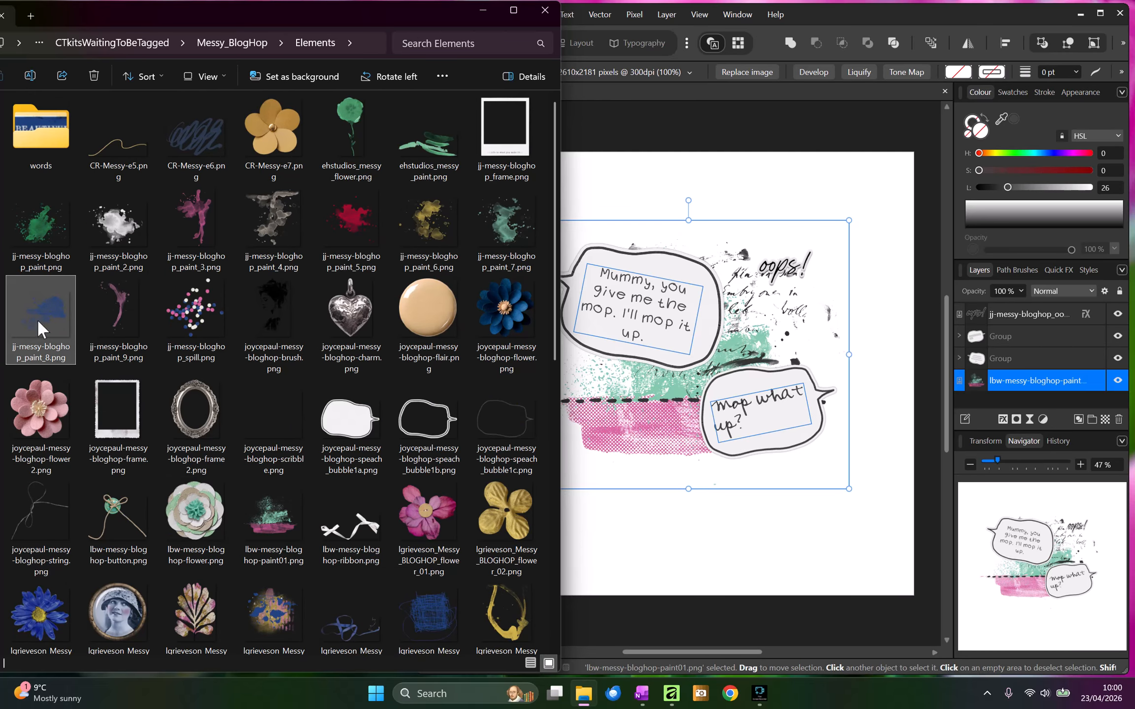
{"action": "mouse_move", "coordinate": [742, 328]}
{"action": "left_mouse_down"}
{"action": "mouse_move", "coordinate": [705, 361]}
{"action": "mouse_move", "coordinate": [718, 362]}
{"action": "left_mouse_up"}
Add the gold paint jj-messy-bloghop_paint_6.png behind the speech bubbles, towards the right of the cluster.
{"action": "left_click", "coordinate": [312, 202]}
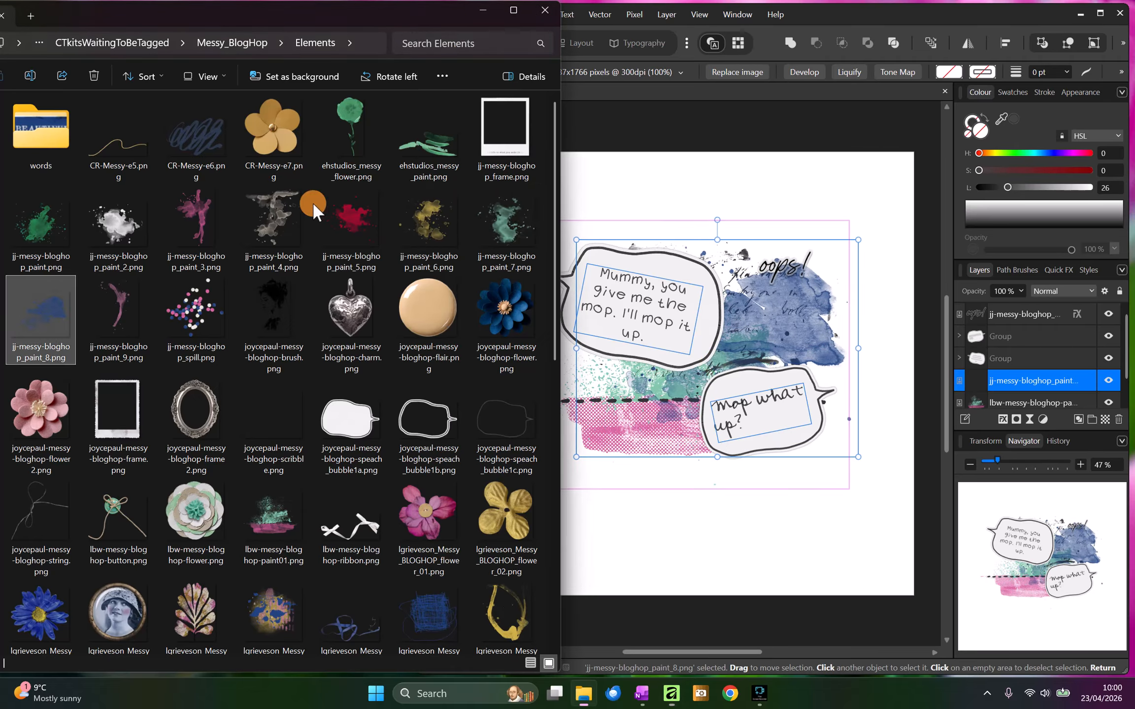
{"action": "mouse_move", "coordinate": [427, 218]}
{"action": "left_mouse_down"}
{"action": "mouse_move", "coordinate": [720, 343]}
{"action": "mouse_move", "coordinate": [750, 374]}
{"action": "mouse_move", "coordinate": [741, 380]}
{"action": "mouse_move", "coordinate": [762, 379]}
{"action": "mouse_move", "coordinate": [694, 356]}
{"action": "mouse_move", "coordinate": [728, 375]}
{"action": "left_mouse_up"}
{"action": "scroll", "coordinate": [1016, 357], "scroll_direction": "down", "scroll_amount": 2}
Move the blue paint layer beneath the lbw-messy-bloghop-paint01 layer and shift the blue paint slightly upward.
{"action": "left_click", "coordinate": [983, 359]}
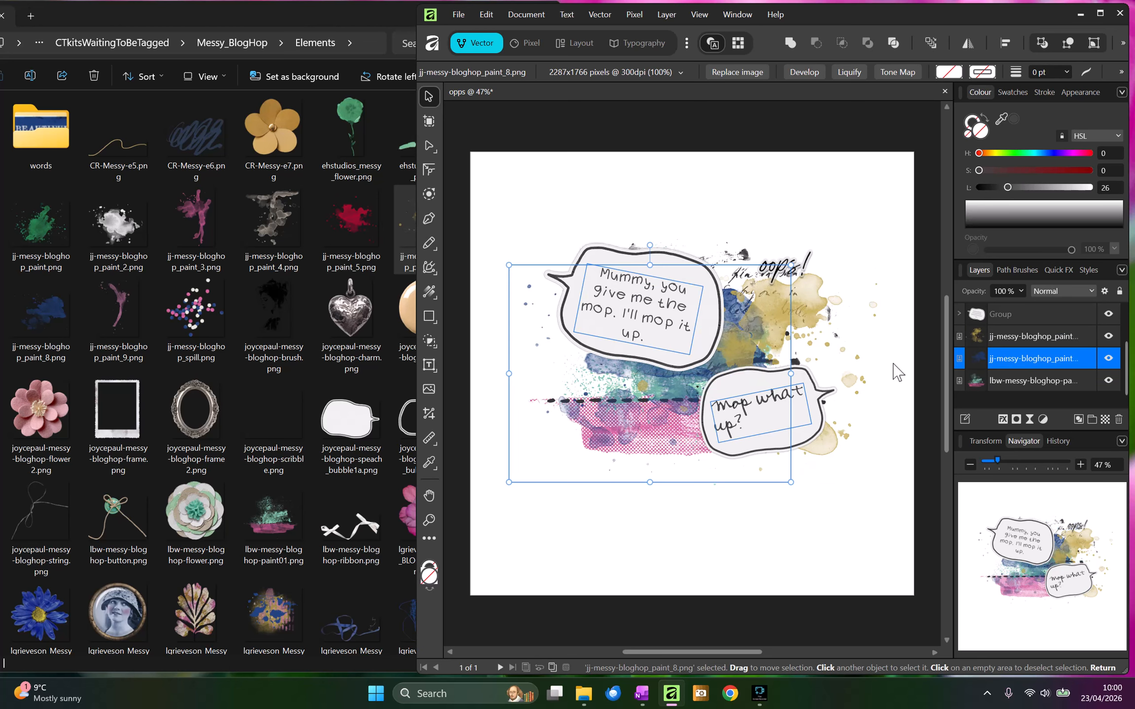
{"action": "left_click_drag", "start_coordinate": [984, 365], "coordinate": [970, 389]}
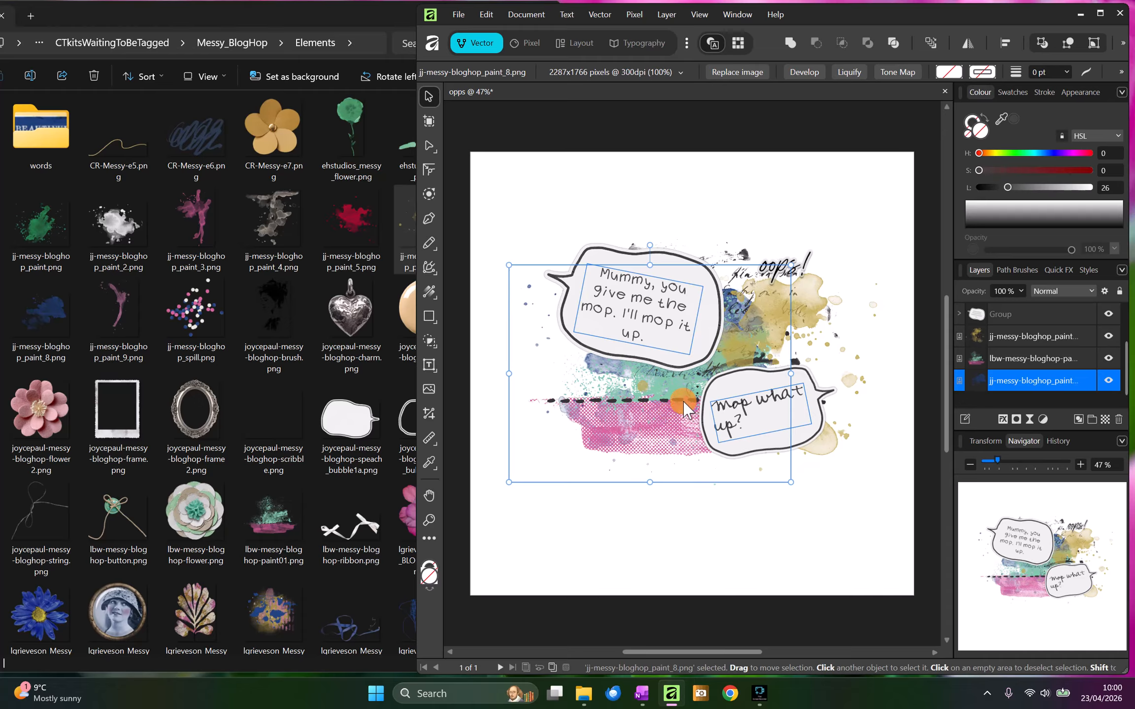
{"action": "left_click_drag", "start_coordinate": [684, 406], "coordinate": [688, 372]}
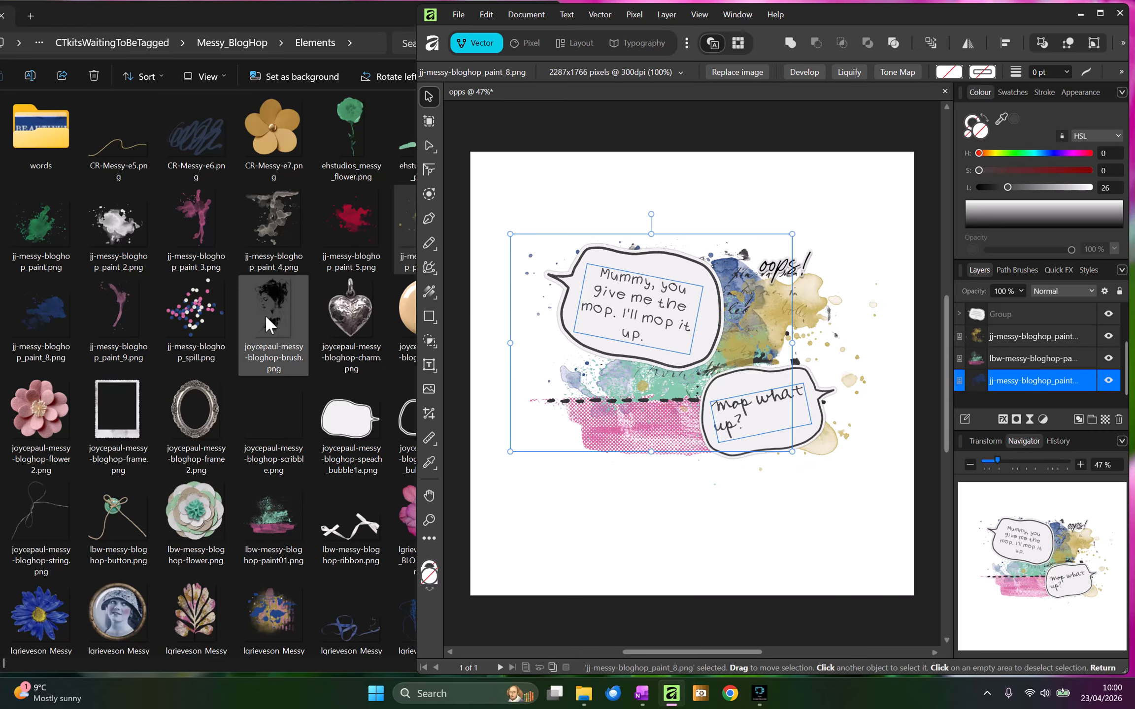
Place PGD_Messy_accent-b_pu.png just above the blue paint layer and position it behind the two speech bubbles.
{"action": "left_click", "coordinate": [196, 315]}
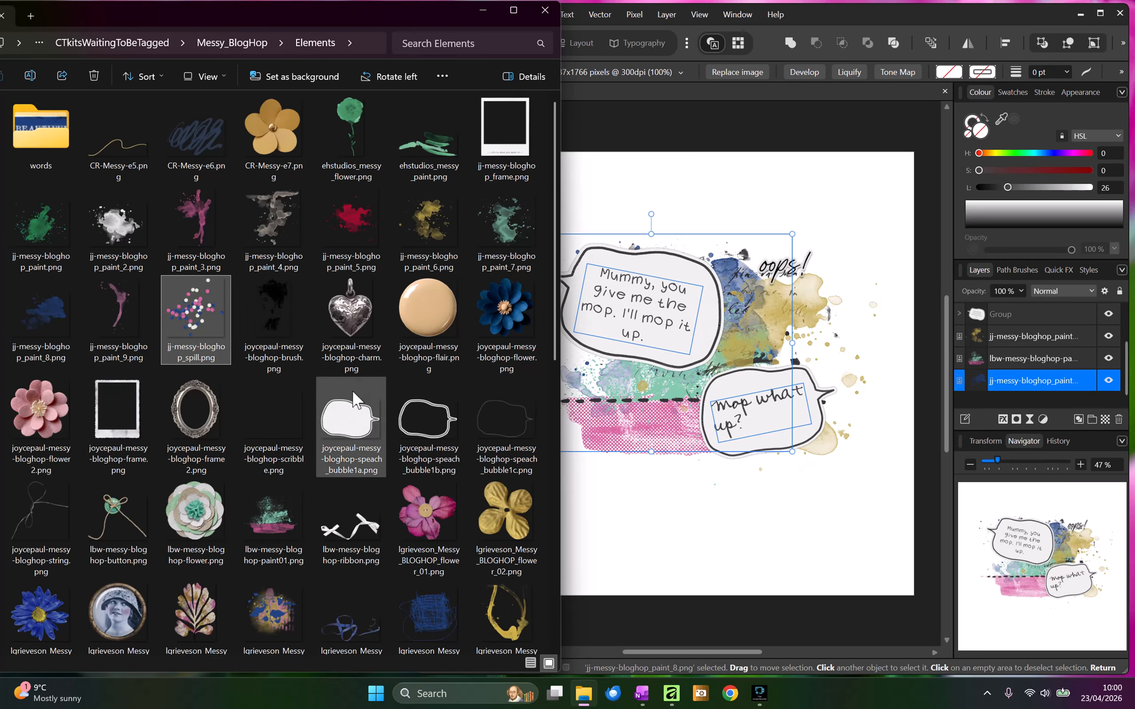
{"action": "scroll", "coordinate": [354, 388], "scroll_direction": "down", "scroll_amount": 5}
{"action": "left_click", "coordinate": [504, 414]}
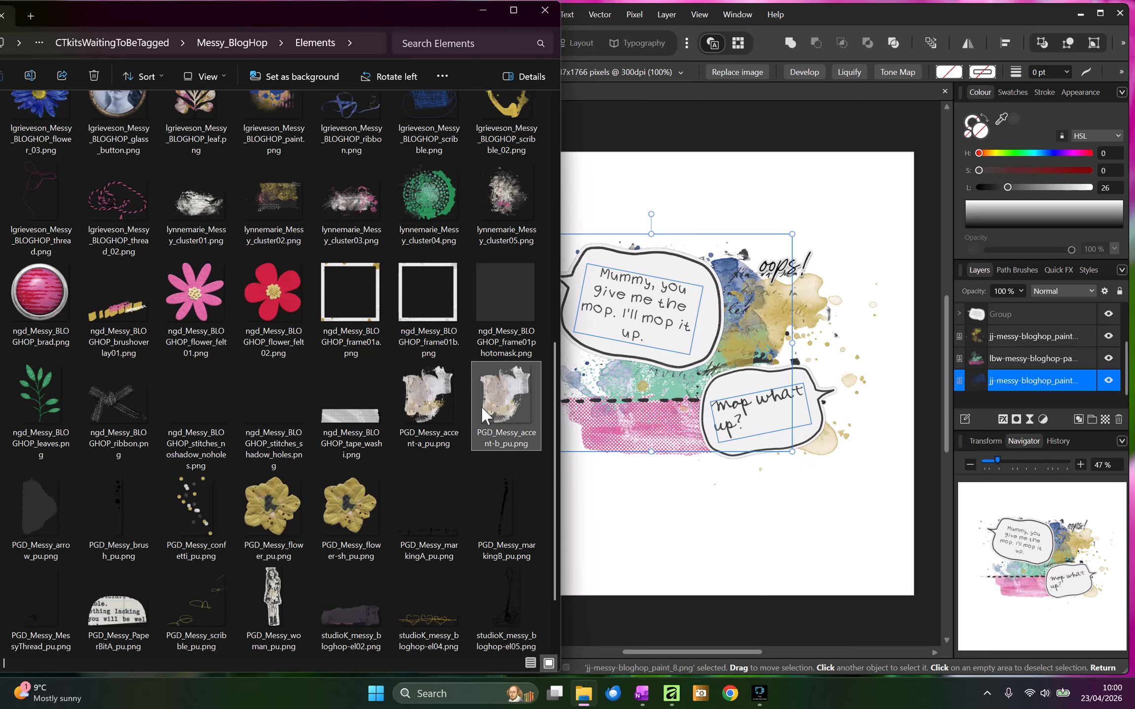
{"action": "left_click_drag", "start_coordinate": [833, 385], "coordinate": [698, 359]}
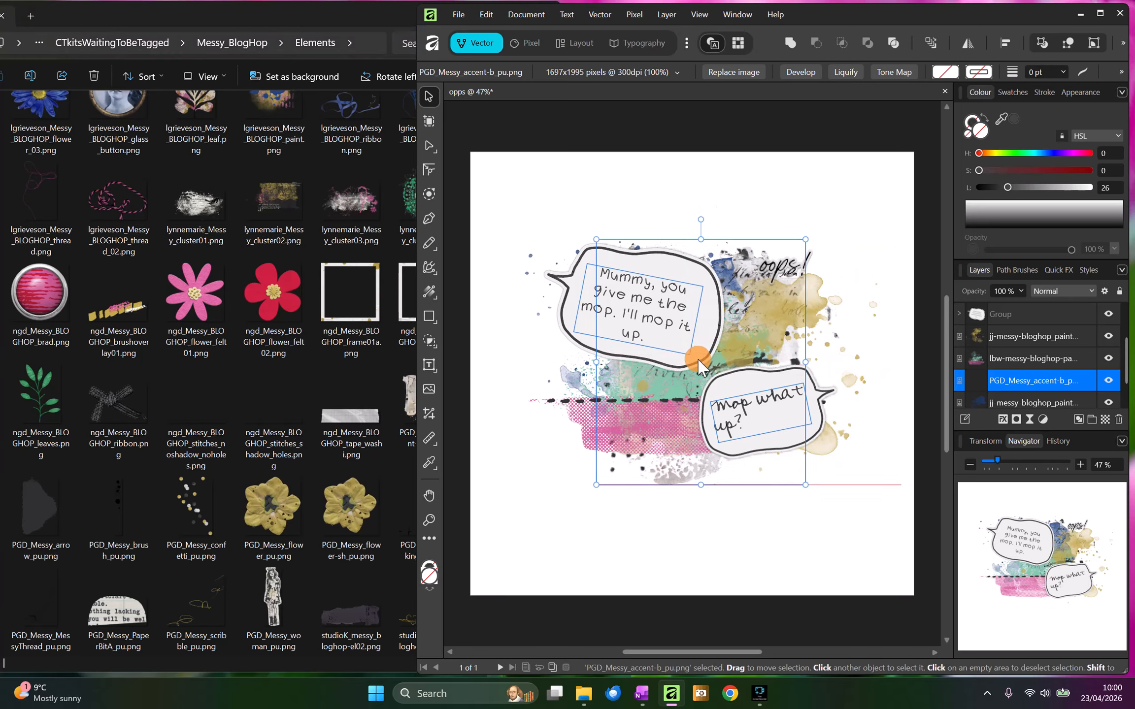
Raise PGD_Messy_accent-b_pu.png above the paint layers, nudge it slightly down and right, and lower its opacity to 71%.
{"action": "left_click_drag", "start_coordinate": [970, 372], "coordinate": [973, 326]}
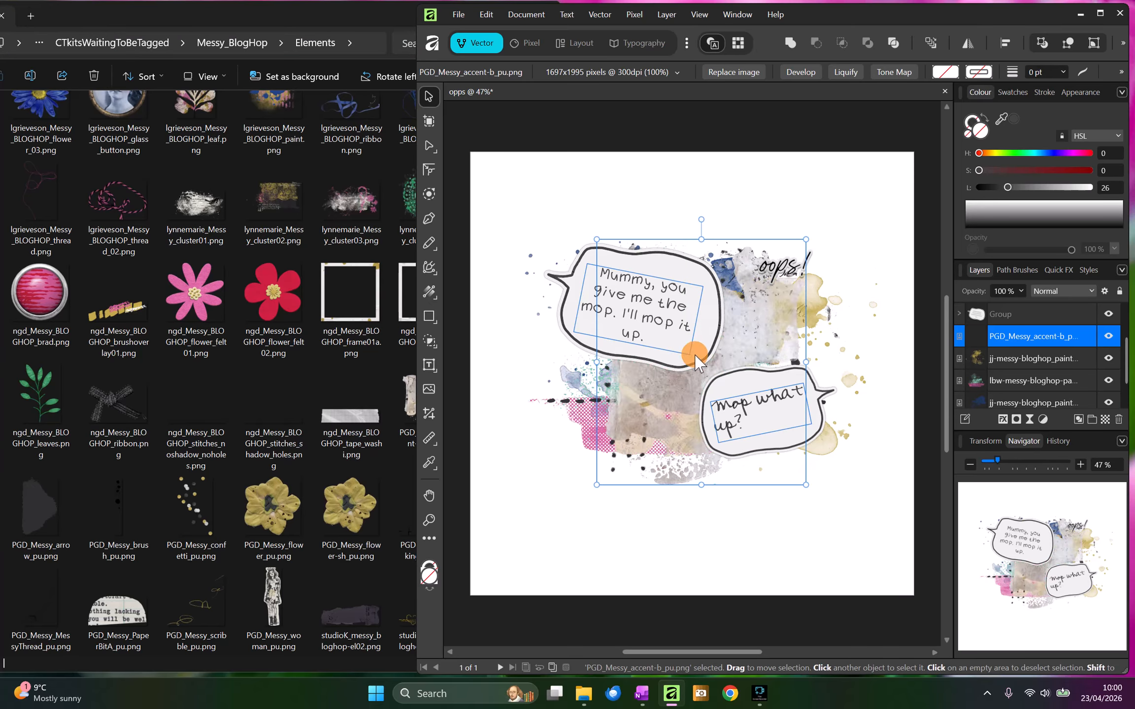
{"action": "left_click_drag", "start_coordinate": [694, 355], "coordinate": [701, 360]}
{"action": "left_click", "coordinate": [1021, 291]}
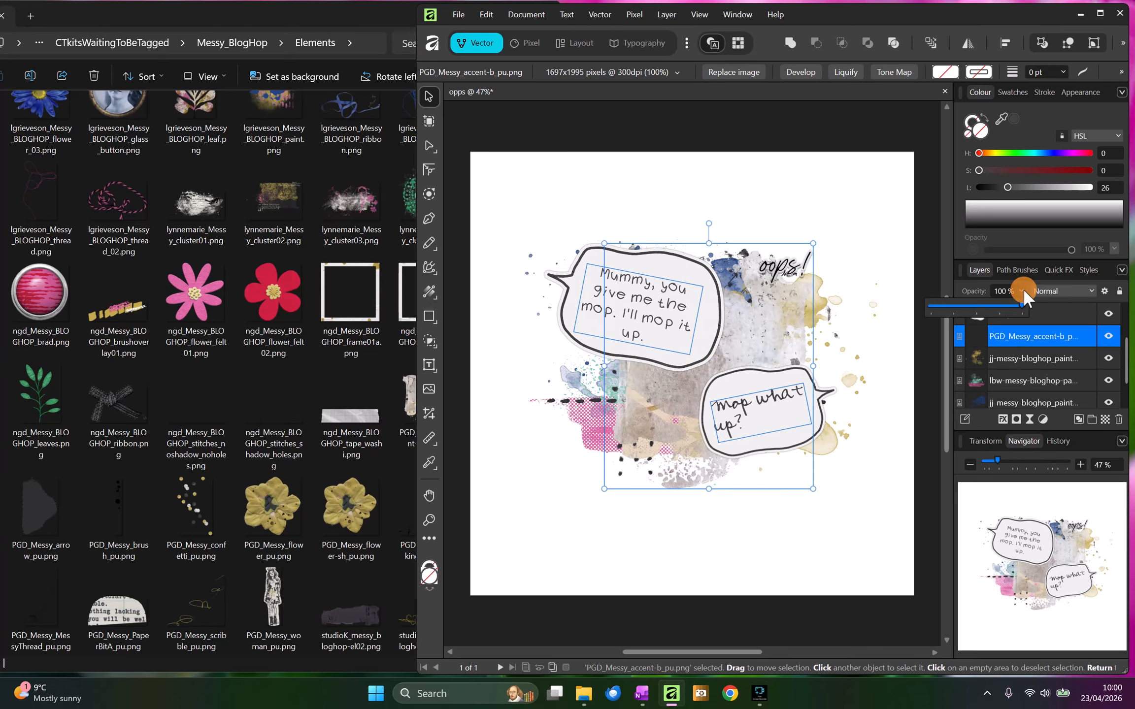
{"action": "left_click_drag", "start_coordinate": [1019, 303], "coordinate": [969, 309]}
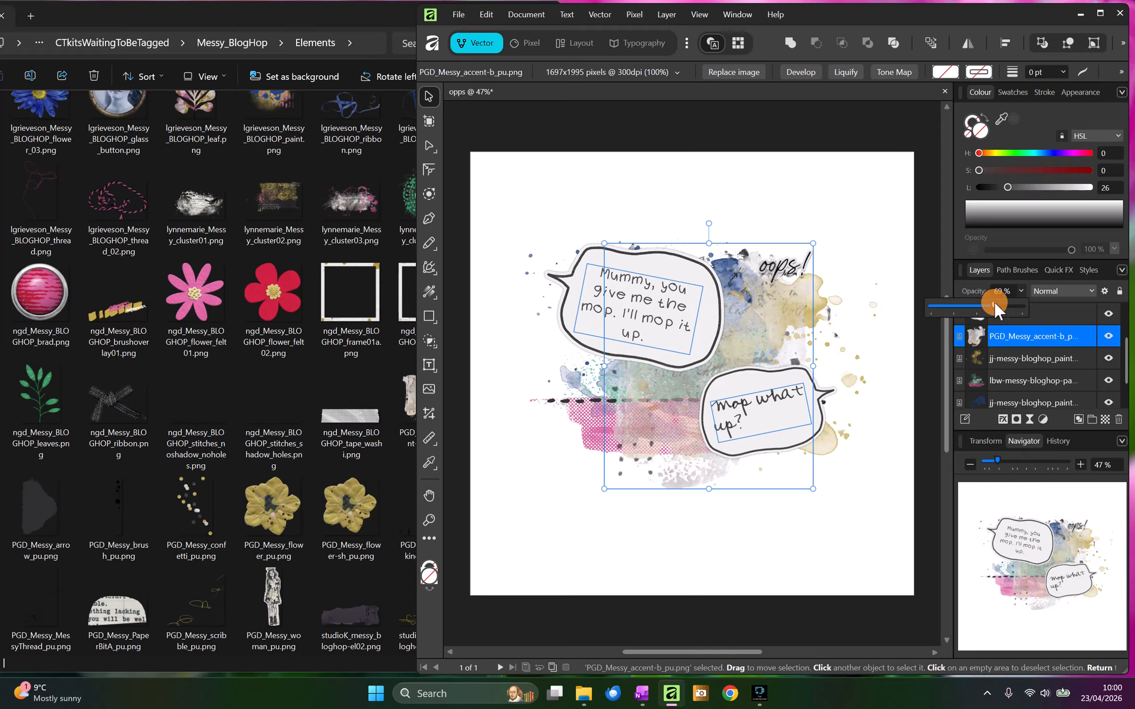
{"action": "left_click", "coordinate": [907, 359]}
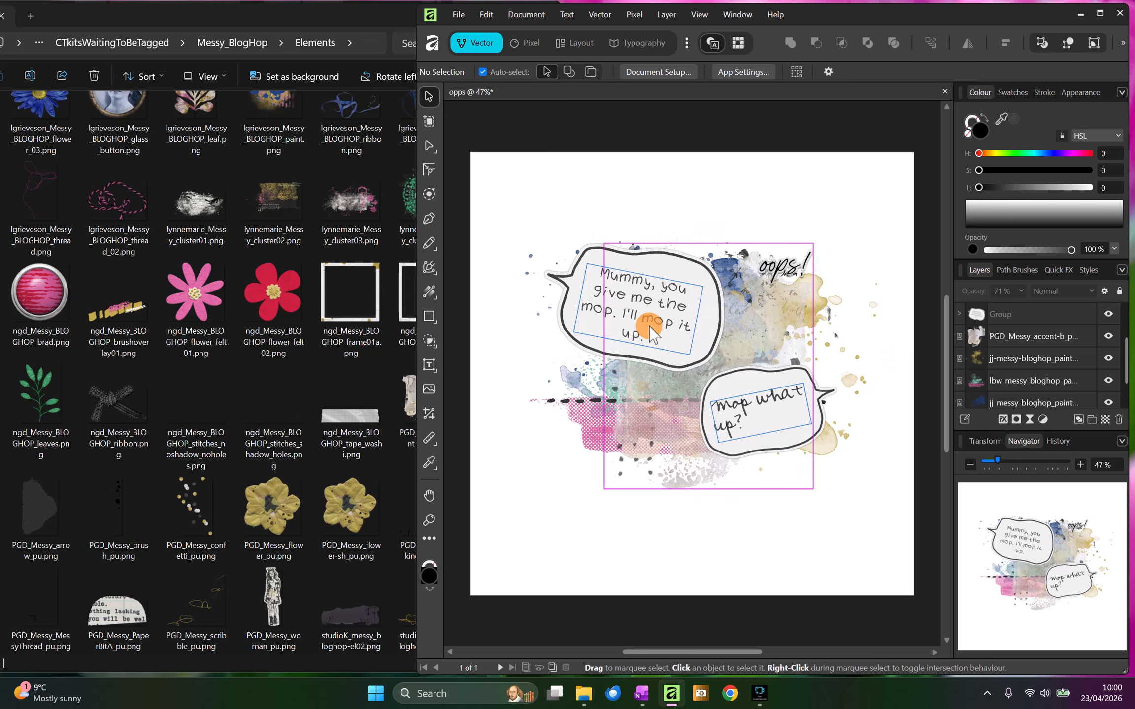
Bring the two speech bubbles closer together so they slightly overlap, and shift both slightly right.
{"action": "left_click_drag", "start_coordinate": [650, 329], "coordinate": [680, 355]}
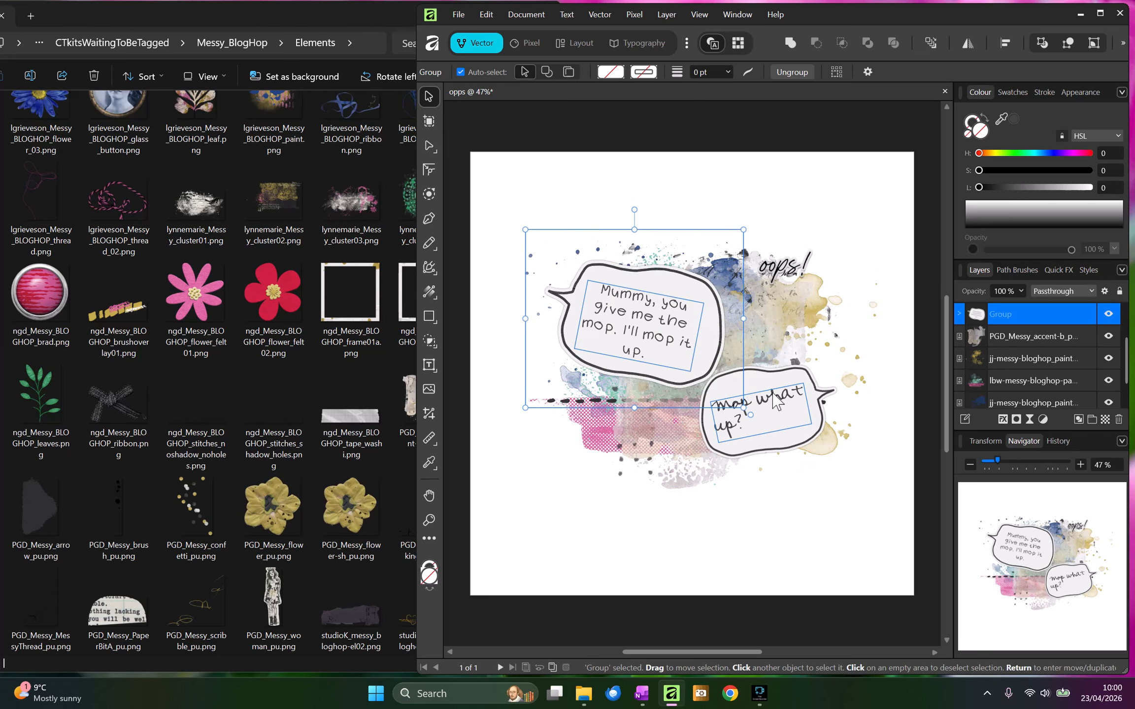
{"action": "left_click_drag", "start_coordinate": [779, 396], "coordinate": [772, 389]}
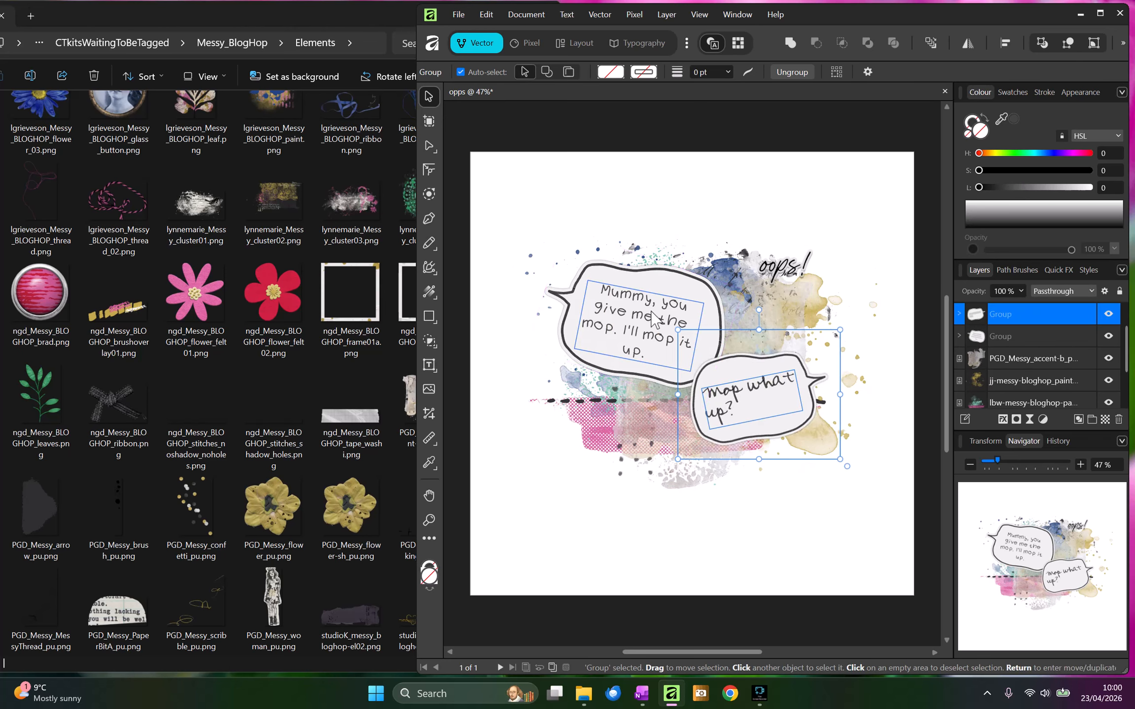
{"action": "left_click", "coordinate": [594, 305]}
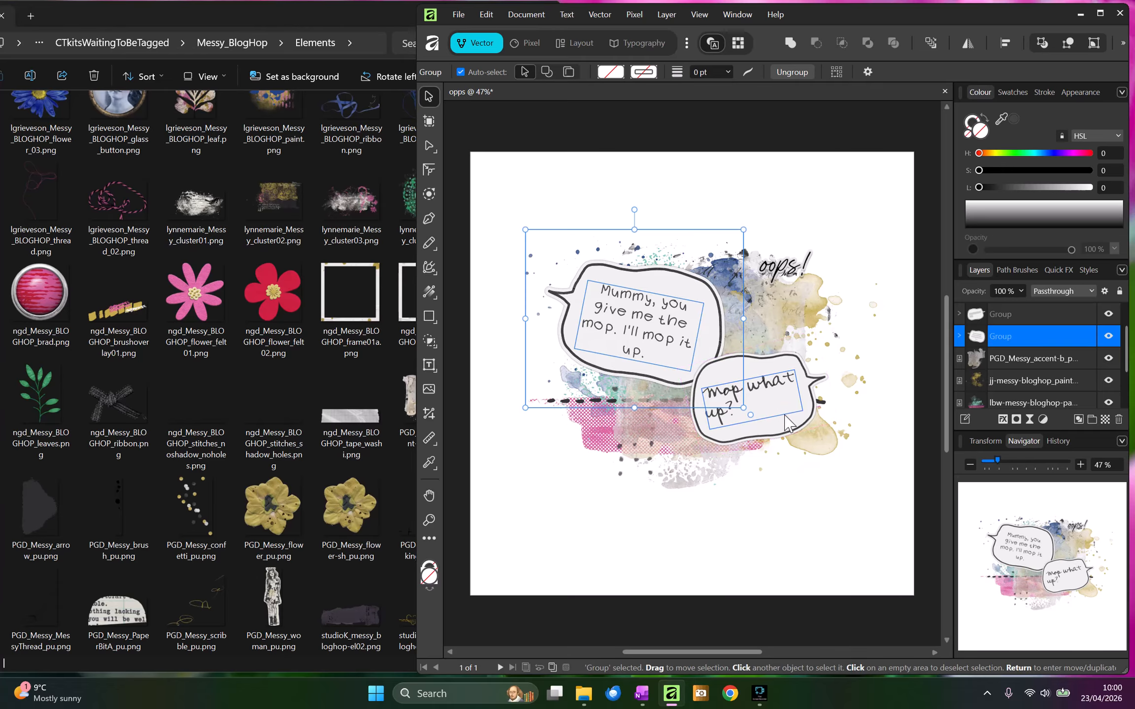
{"action": "left_click", "coordinate": [768, 416], "text": "shift"}
{"action": "left_click_drag", "start_coordinate": [769, 416], "coordinate": [774, 417]}
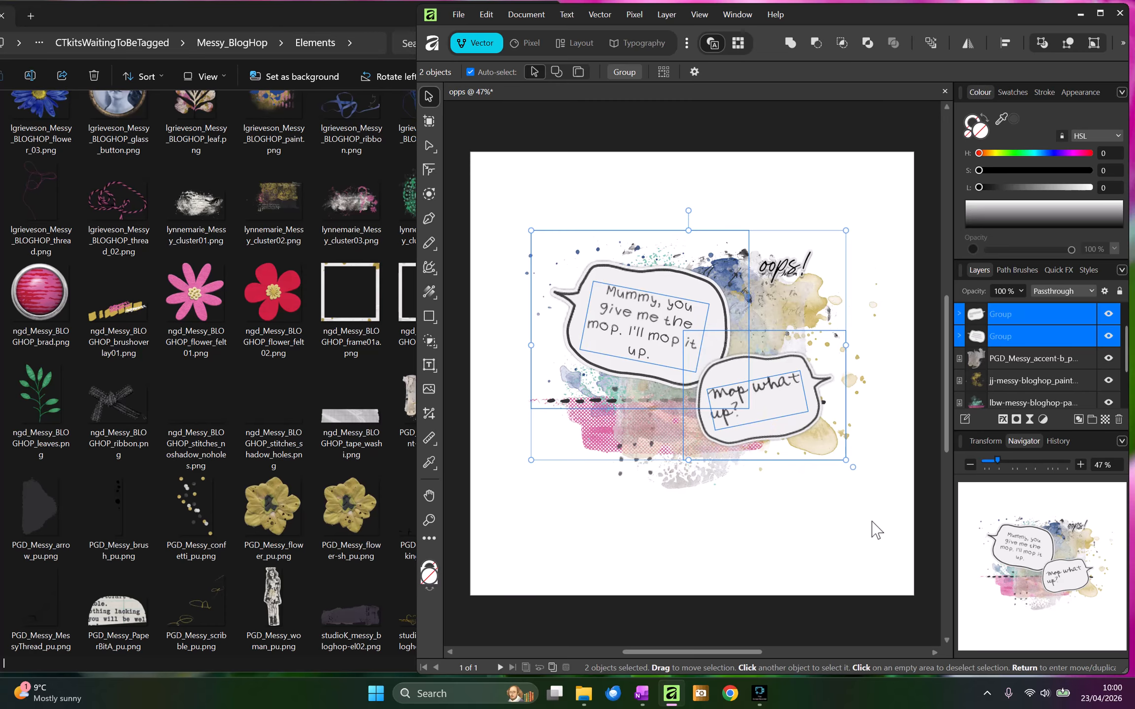
{"action": "left_click", "coordinate": [863, 540]}
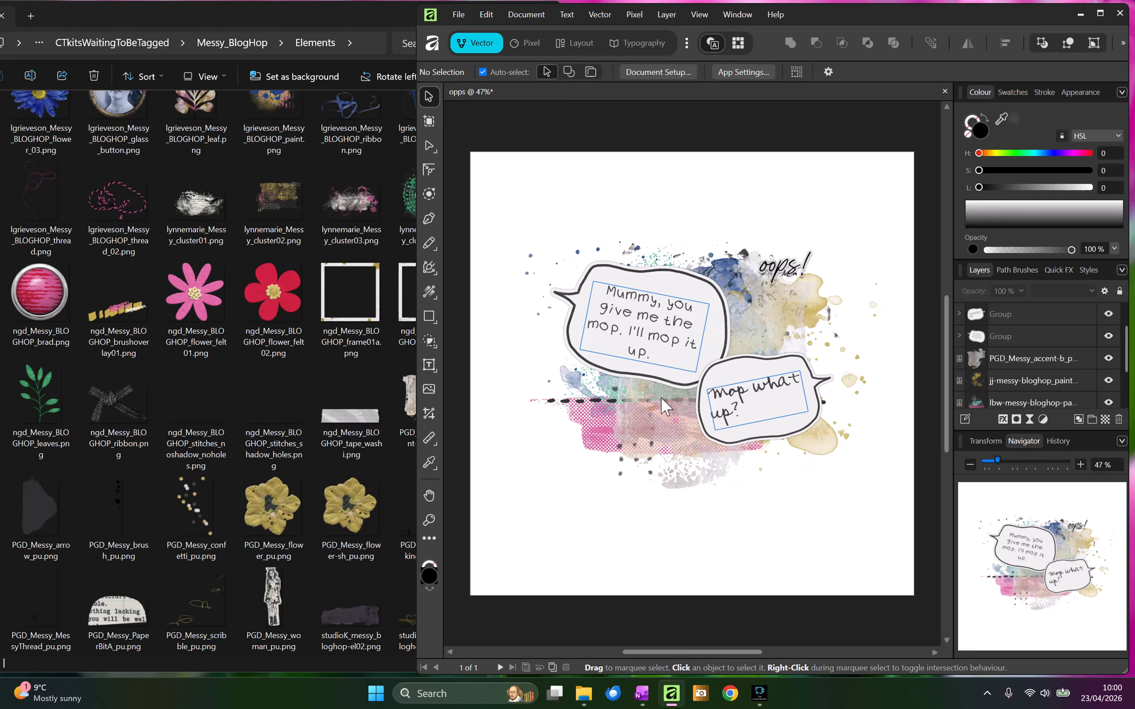
Add PGD_Messy_confetti_pu.png just above the PGD_Messy_accent-b_pu layer and position it under the larger speech bubble.
{"action": "left_click", "coordinate": [1039, 355]}
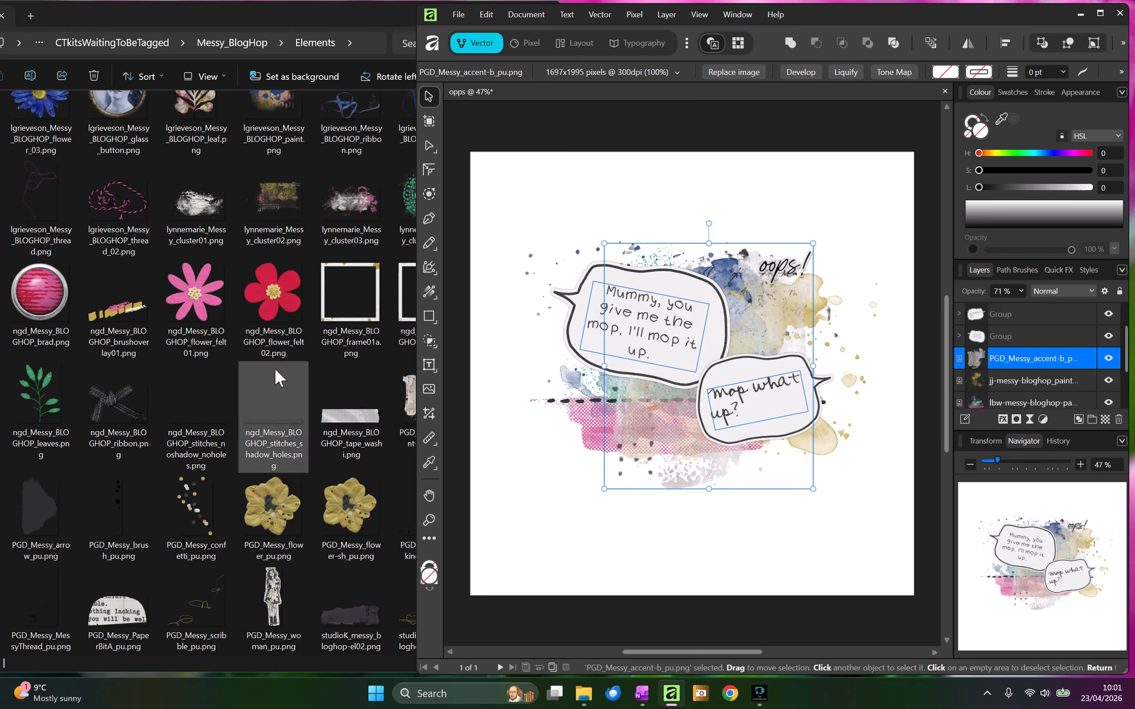
{"action": "left_click", "coordinate": [221, 324]}
{"action": "scroll", "coordinate": [283, 259], "scroll_direction": "down", "scroll_amount": 2}
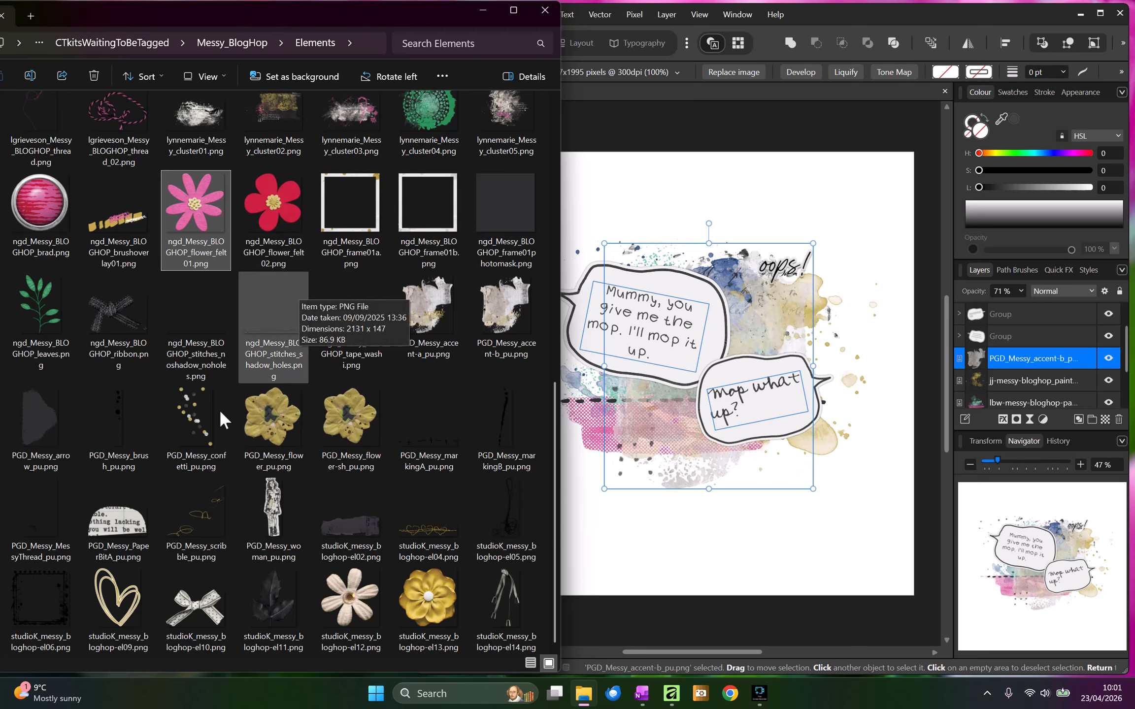
{"action": "left_click", "coordinate": [178, 428]}
{"action": "left_click_drag", "start_coordinate": [188, 417], "coordinate": [616, 413]}
{"action": "left_click_drag", "start_coordinate": [689, 402], "coordinate": [689, 416]}
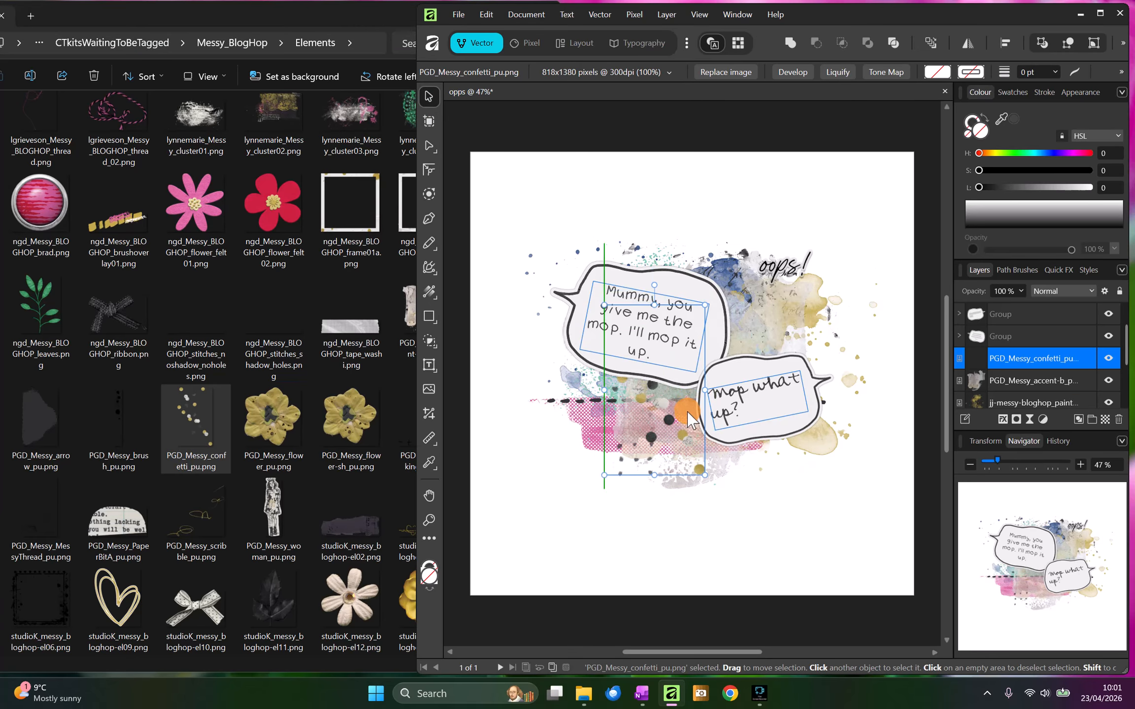
Add jj-messy-bloghop_spill.png above the confetti layer, placing it behind the smaller speech bubble.
{"action": "left_click", "coordinate": [197, 222]}
{"action": "scroll", "coordinate": [195, 223], "scroll_direction": "up", "scroll_amount": 10}
{"action": "mouse_move", "coordinate": [158, 310]}
{"action": "left_mouse_down"}
{"action": "mouse_move", "coordinate": [720, 388]}
{"action": "mouse_move", "coordinate": [759, 371]}
{"action": "mouse_move", "coordinate": [751, 366]}
{"action": "left_mouse_up"}
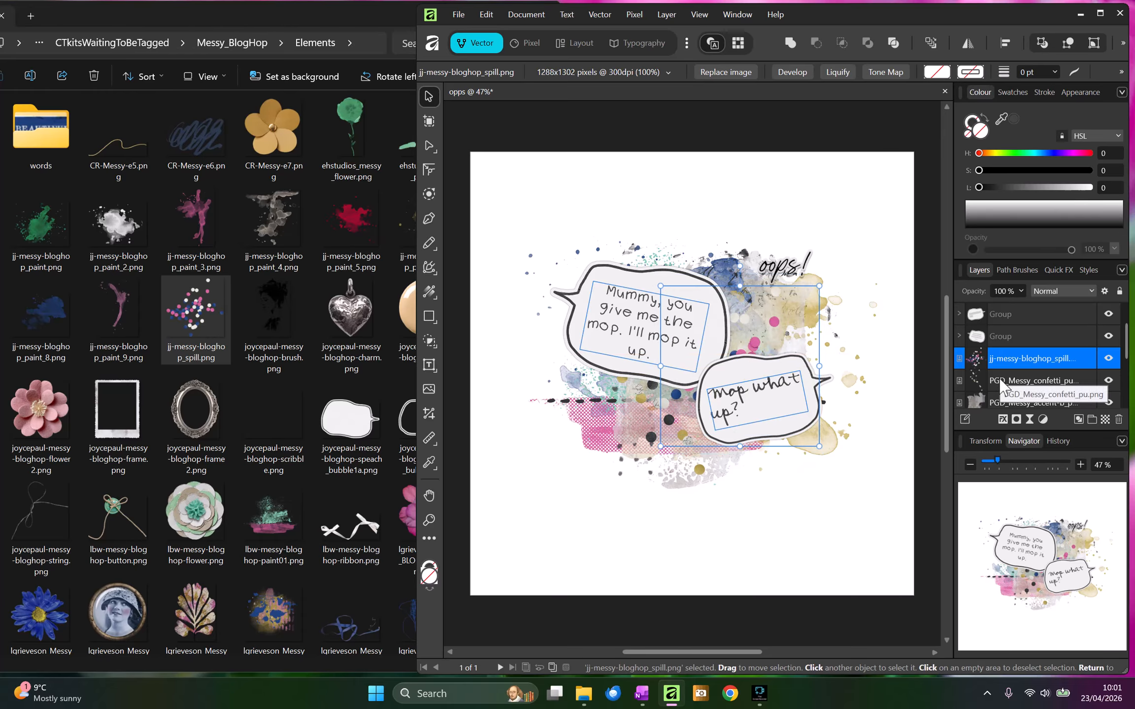
Move the spill and confetti layers together beneath the PGD_Messy_accent-b_pu layer.
{"action": "left_click", "coordinate": [994, 367]}
{"action": "left_click", "coordinate": [988, 379]}
{"action": "left_click", "coordinate": [987, 358], "text": "shift"}
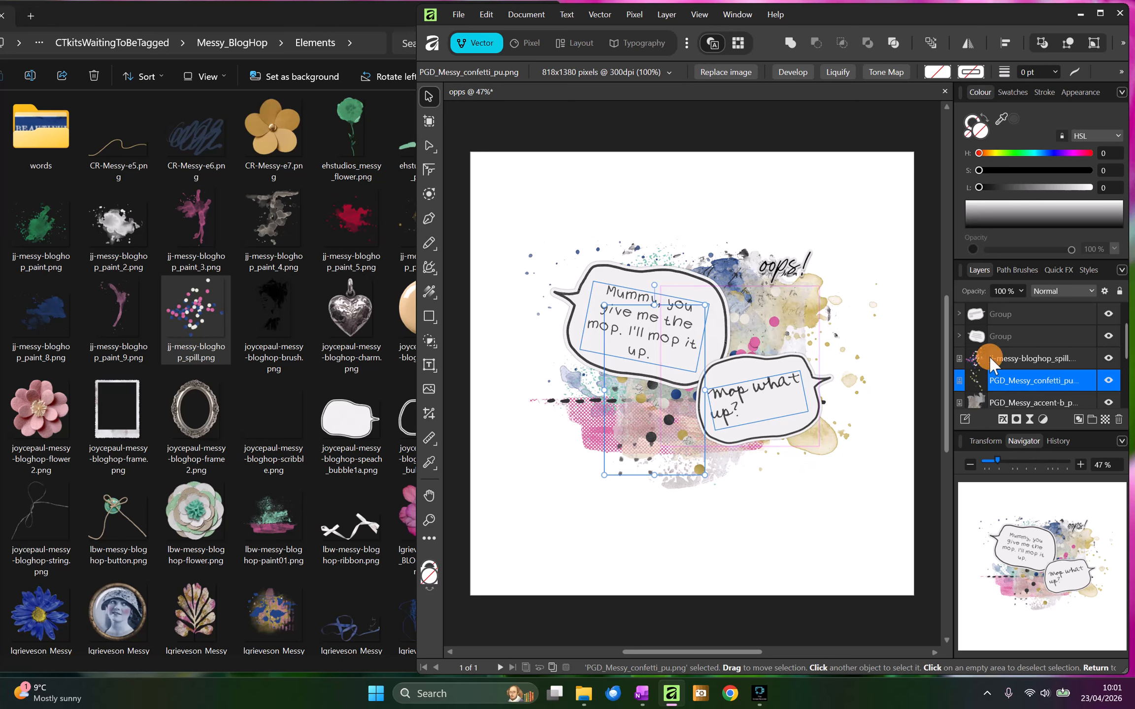
{"action": "left_click_drag", "start_coordinate": [975, 378], "coordinate": [972, 351]}
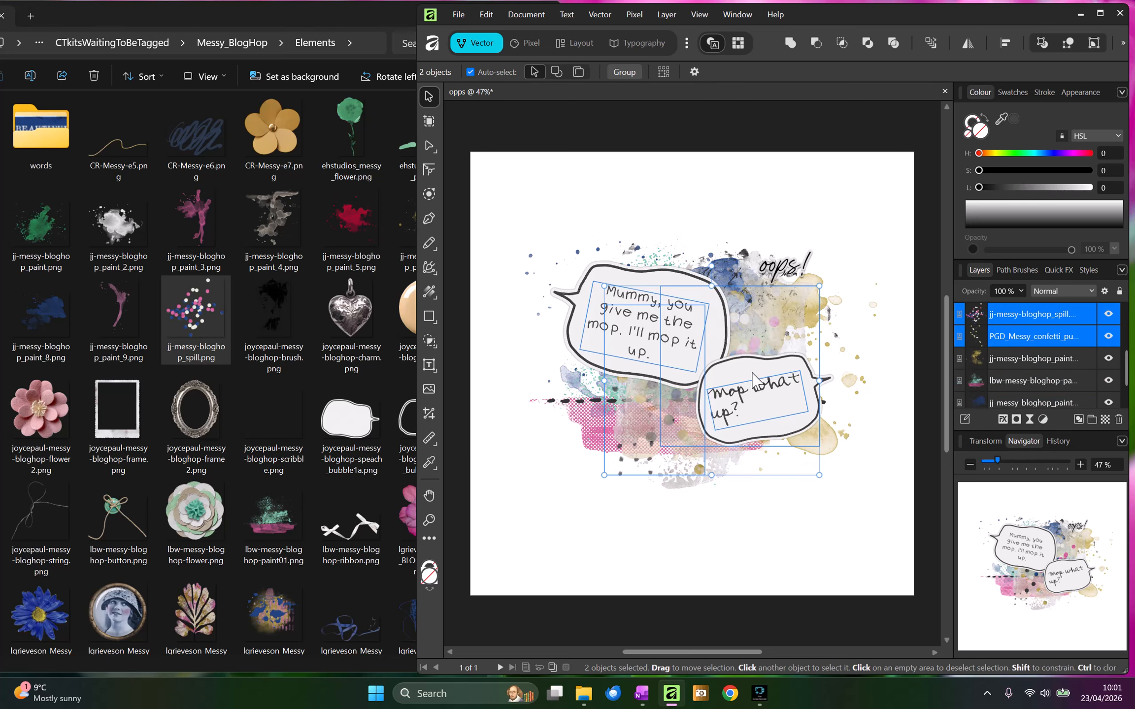
Shift the spill slightly upward and move the confetti down and left behind the speech bubbles.
{"action": "left_click", "coordinate": [974, 317]}
{"action": "left_click_drag", "start_coordinate": [785, 327], "coordinate": [789, 327]}
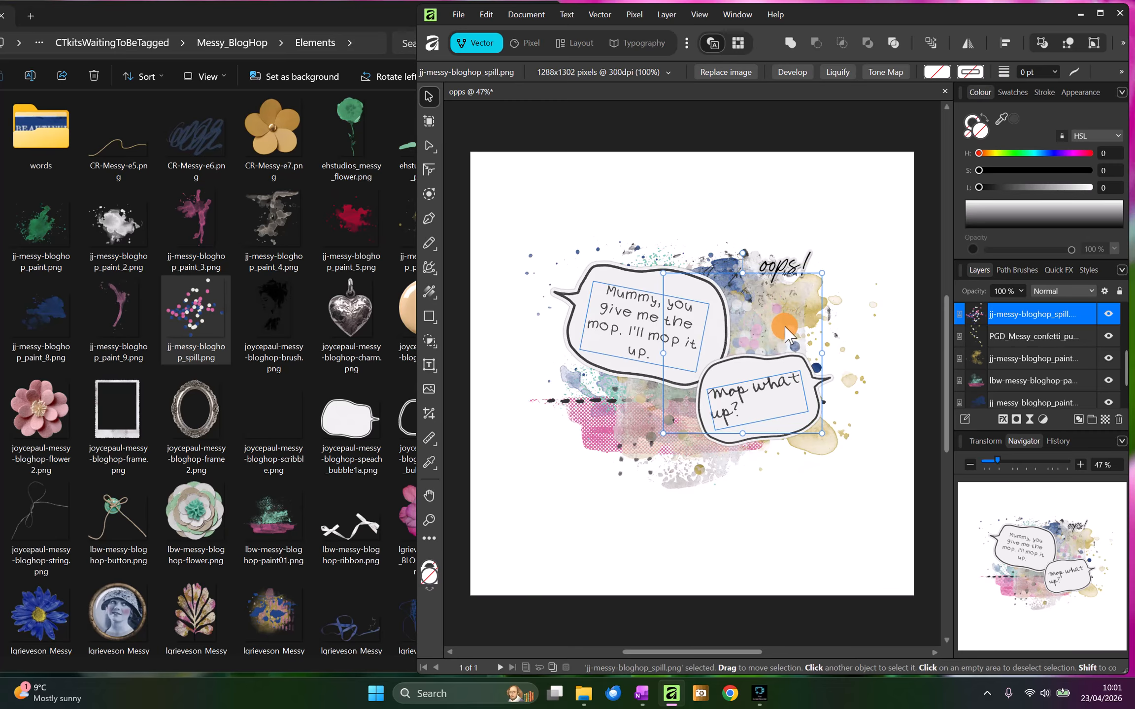
{"action": "left_click", "coordinate": [1000, 339]}
{"action": "left_click_drag", "start_coordinate": [683, 415], "coordinate": [661, 437]}
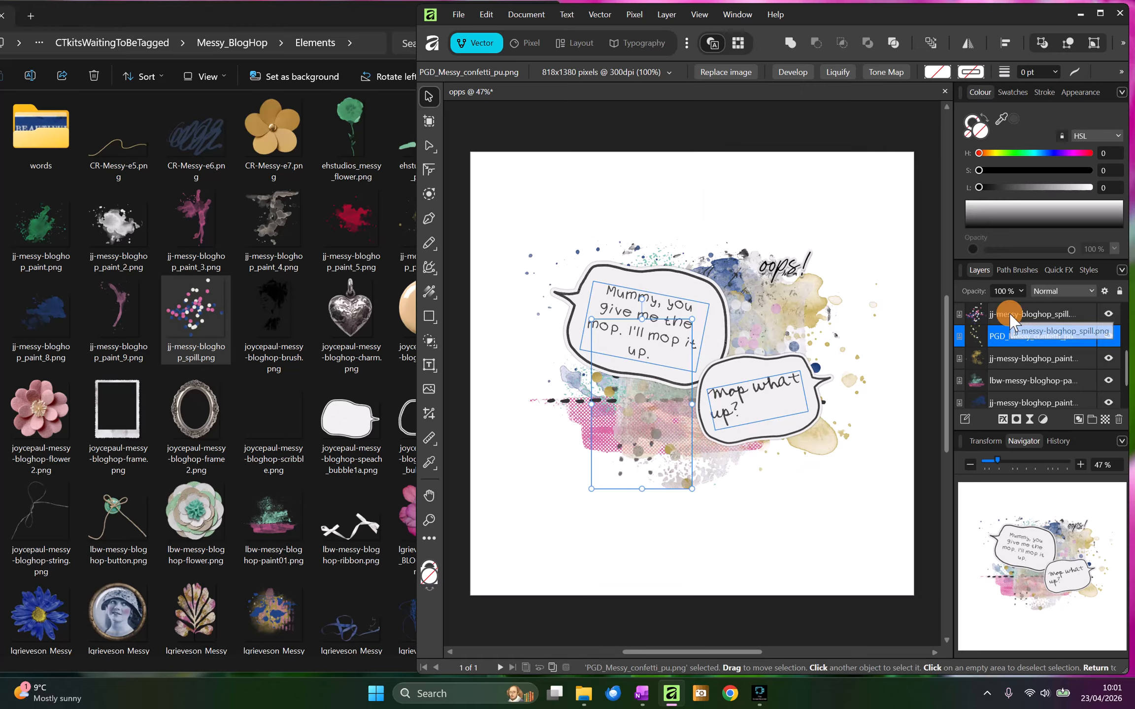
Apply an outer shadow with a 0.7 px radius to both the spill and confetti layers, and save the document.
{"action": "left_click", "coordinate": [1008, 314], "text": "ctrl"}
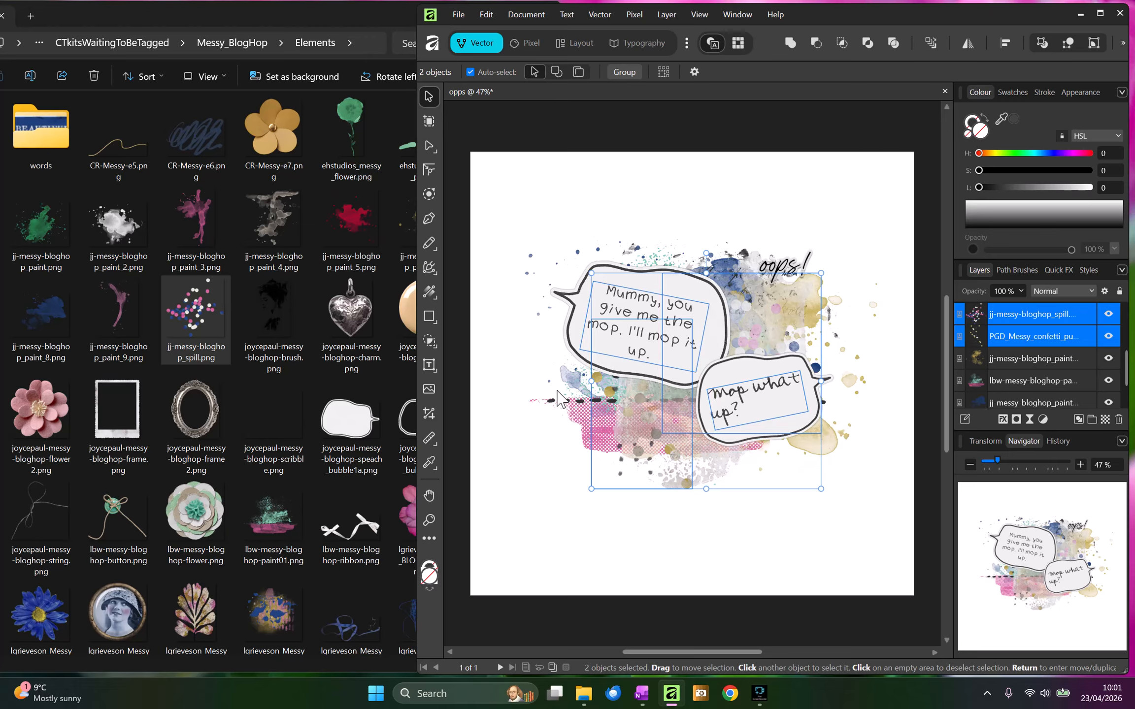
{"action": "left_click", "coordinate": [1002, 419]}
{"action": "left_click", "coordinate": [568, 326]}
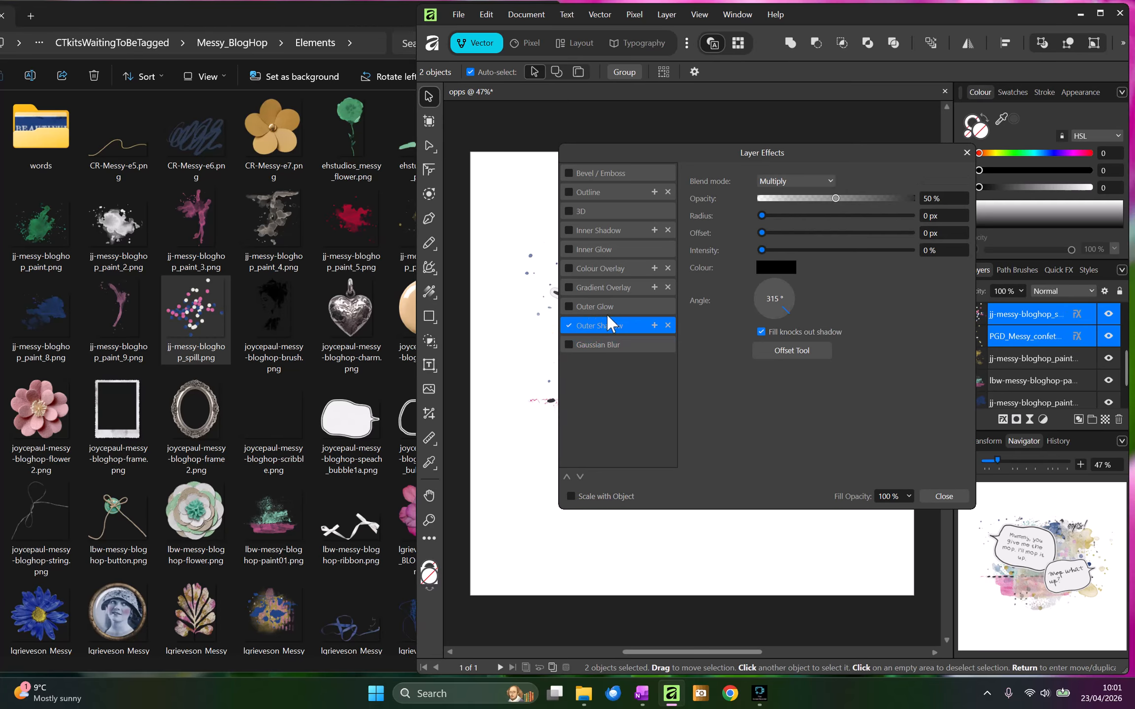
{"action": "left_click", "coordinate": [786, 215]}
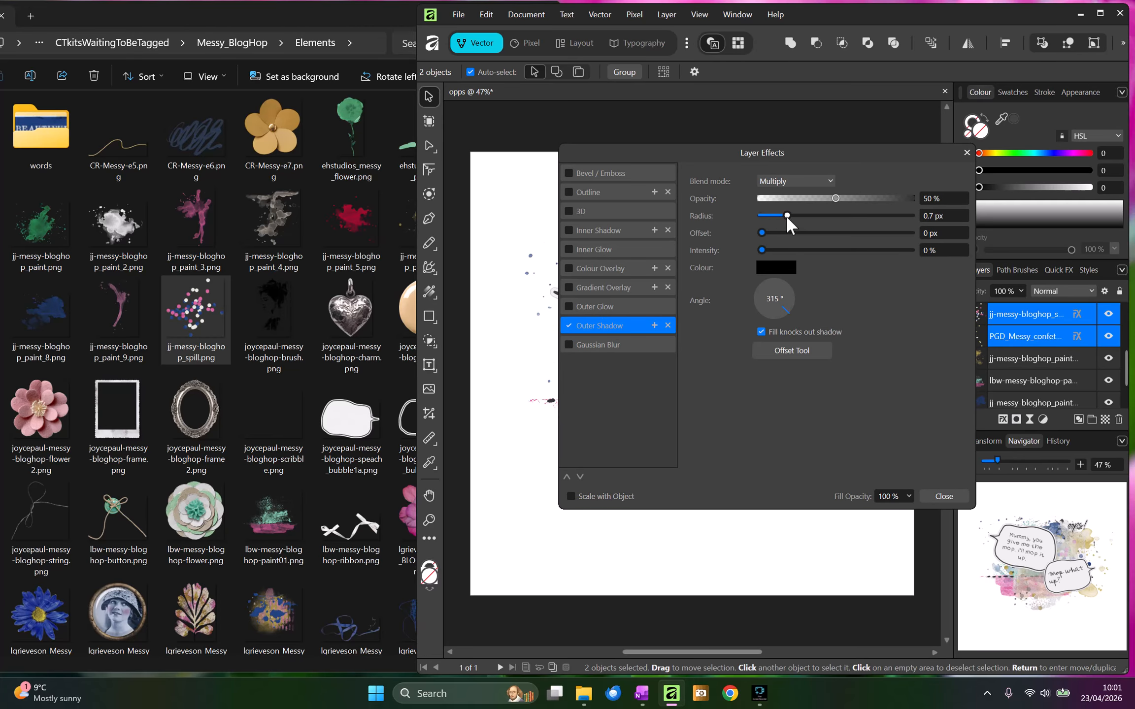
{"action": "left_click", "coordinate": [942, 496]}
{"action": "left_click", "coordinate": [861, 527]}
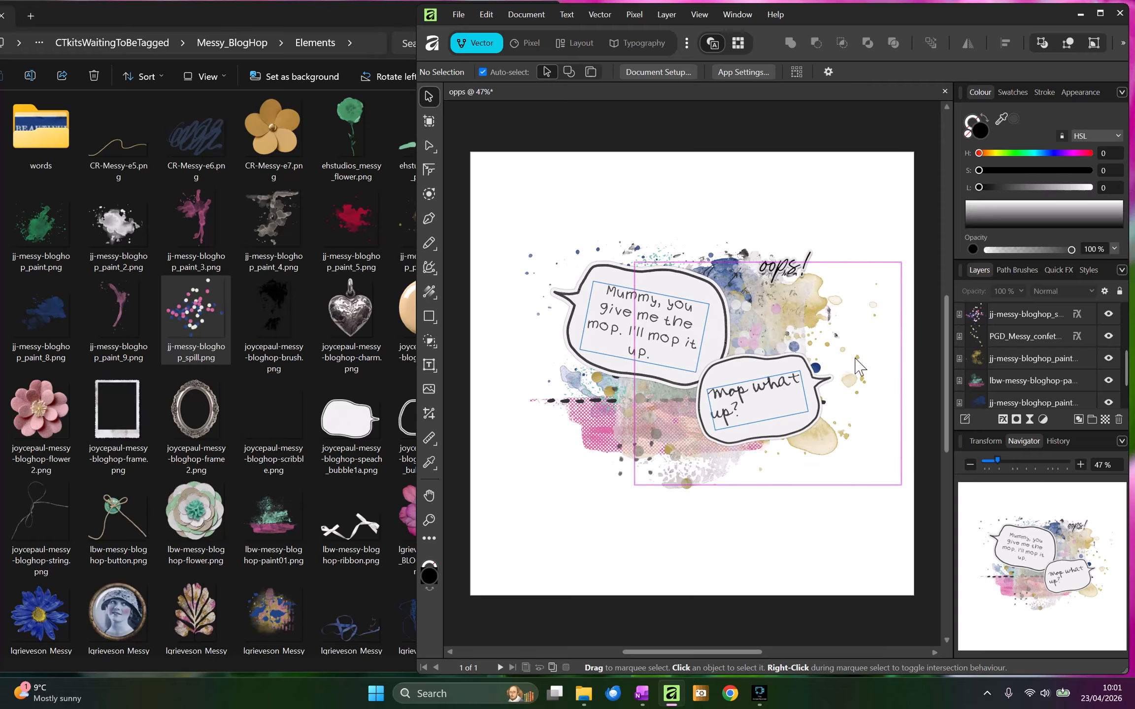
{"action": "key", "text": "ctrl+s"}
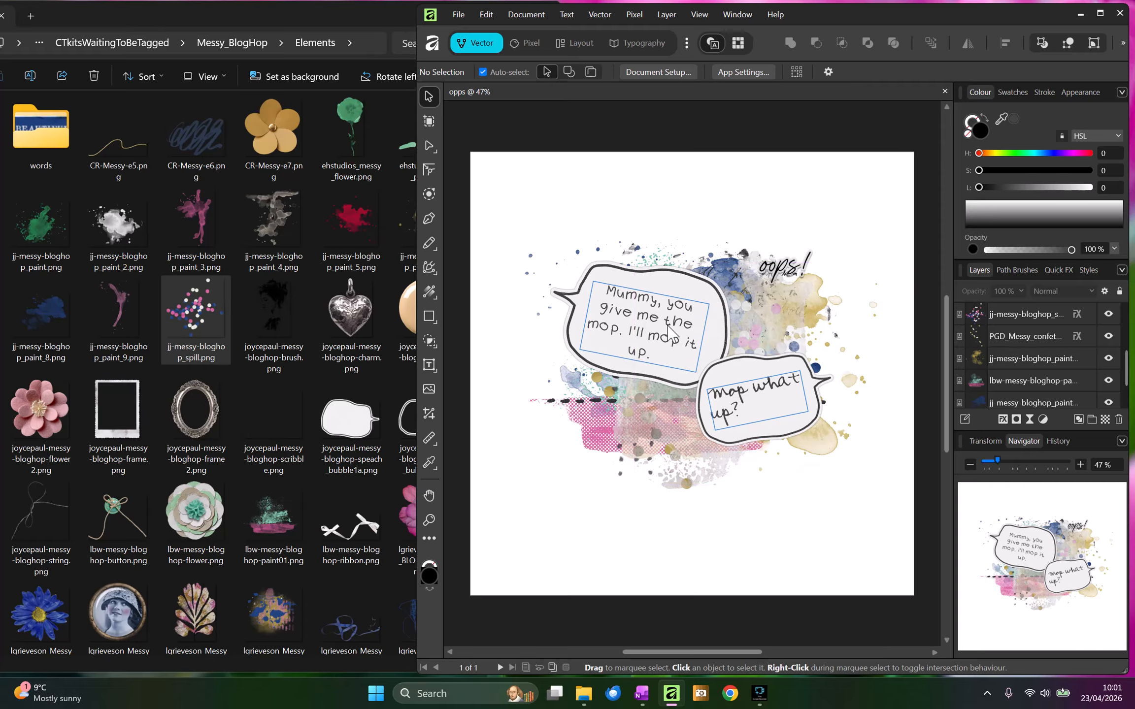
Group all background layers from PGD_Messy_accent-b_pu down to the blue paint at the bottom of the stack.
{"action": "scroll", "coordinate": [996, 315], "scroll_direction": "up", "scroll_amount": 3}
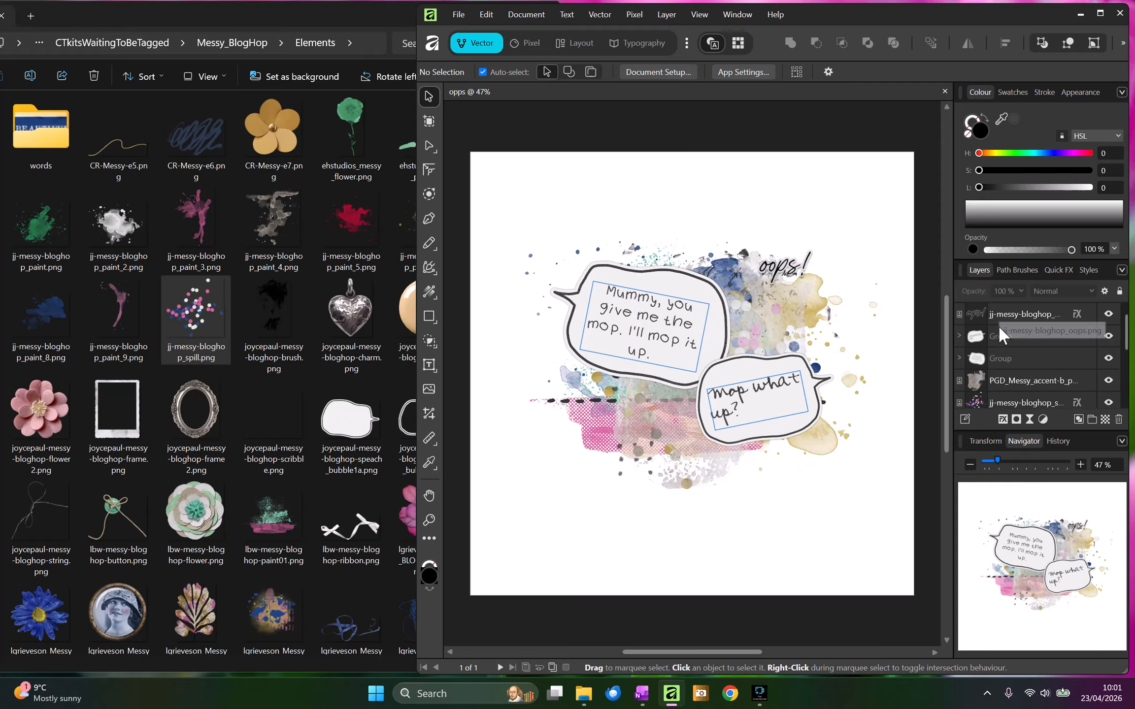
{"action": "left_click", "coordinate": [1002, 380]}
{"action": "scroll", "coordinate": [1002, 378], "scroll_direction": "down", "scroll_amount": 4}
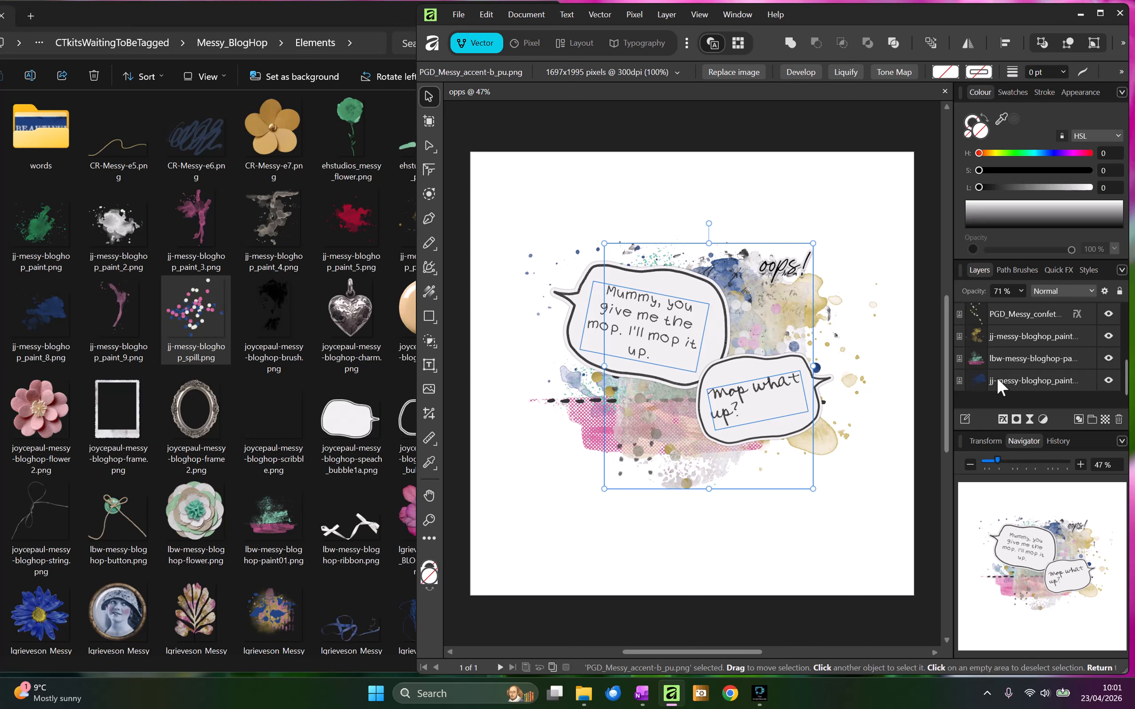
{"action": "left_click", "coordinate": [996, 378], "text": "shift"}
{"action": "key", "text": "ctrl+g"}
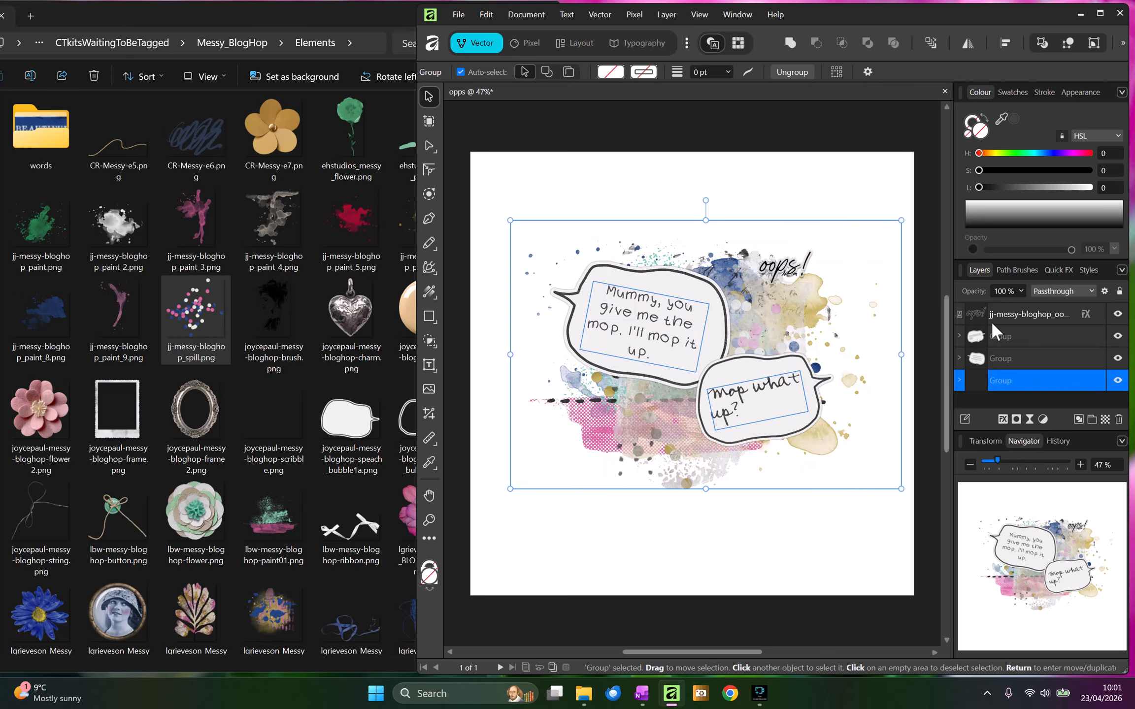
{"action": "left_click", "coordinate": [778, 197]}
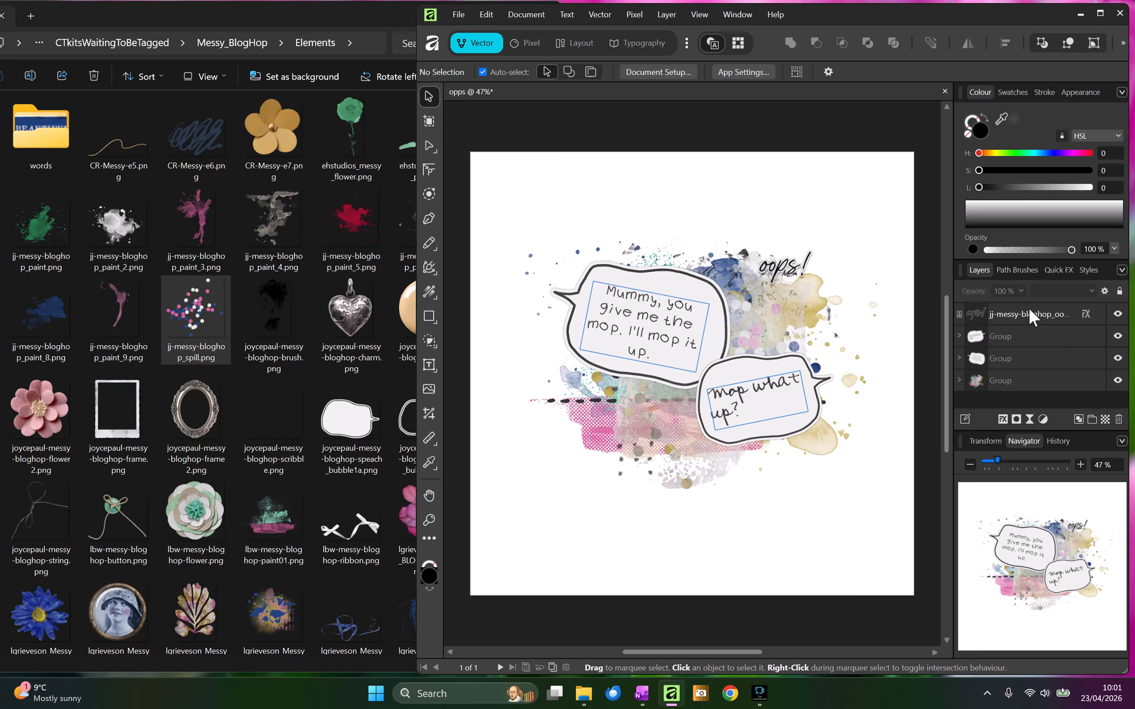
Add joycepaul-messy-bloghop-string.png just above the speech bubble groups and rotate it about -10.1°, where the bubbles meet.
{"action": "left_click", "coordinate": [1008, 336]}
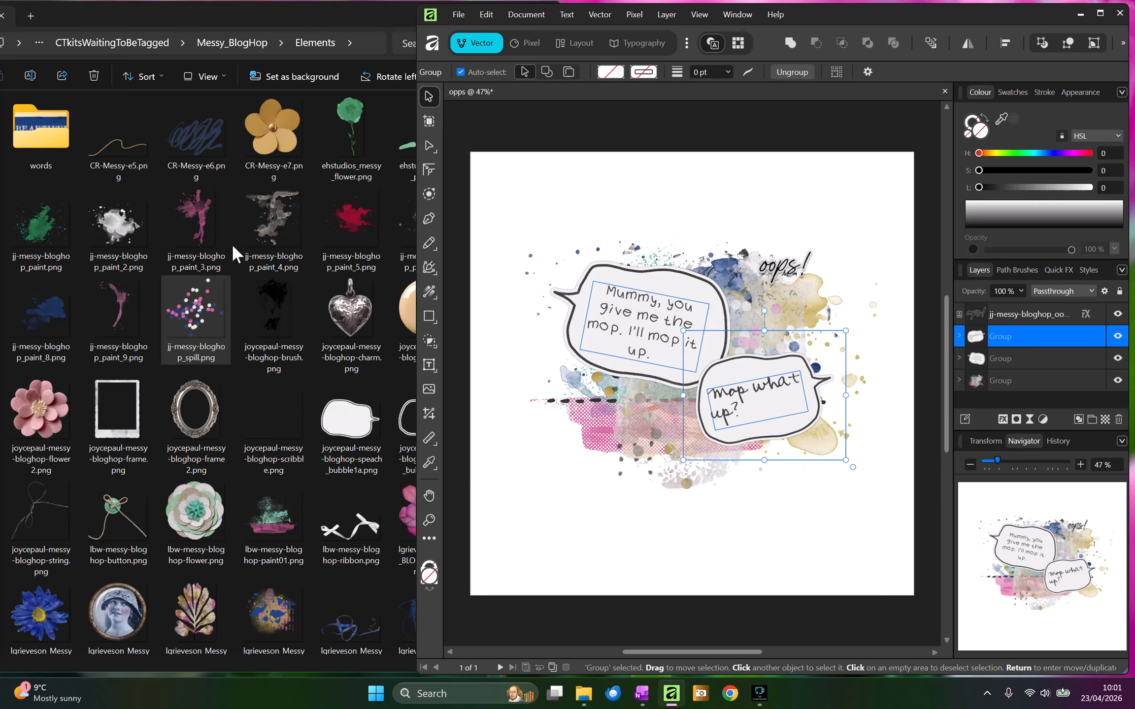
{"action": "left_click", "coordinate": [226, 260]}
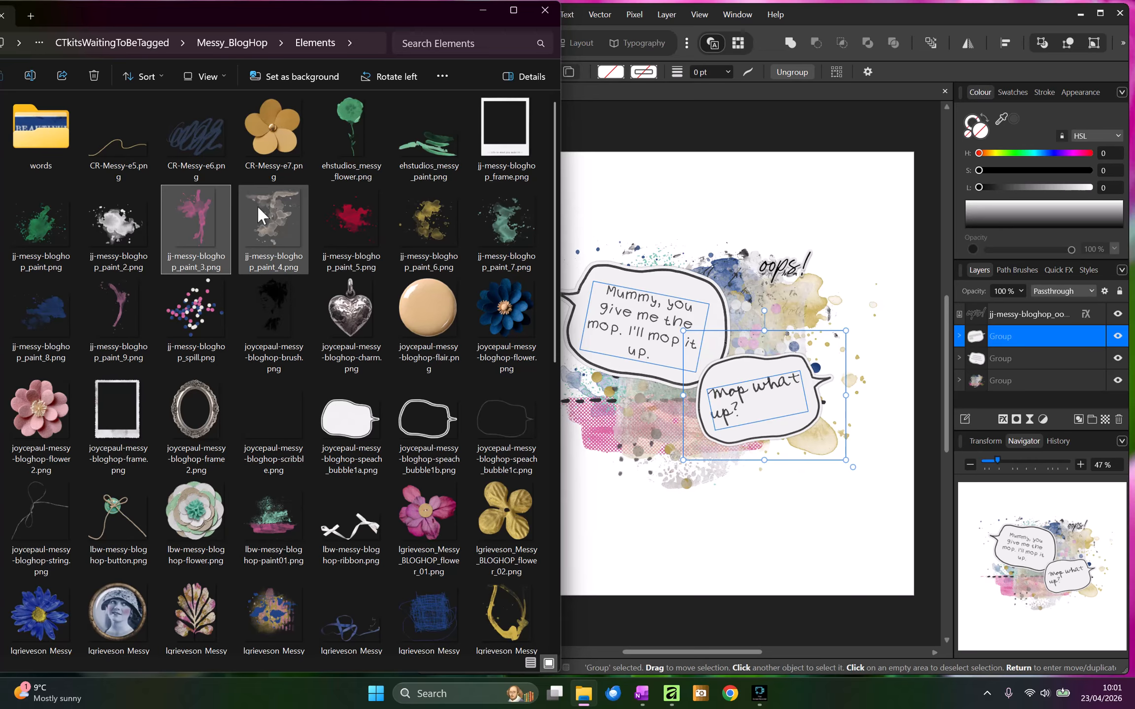
{"action": "scroll", "coordinate": [261, 217], "scroll_direction": "down", "scroll_amount": 10}
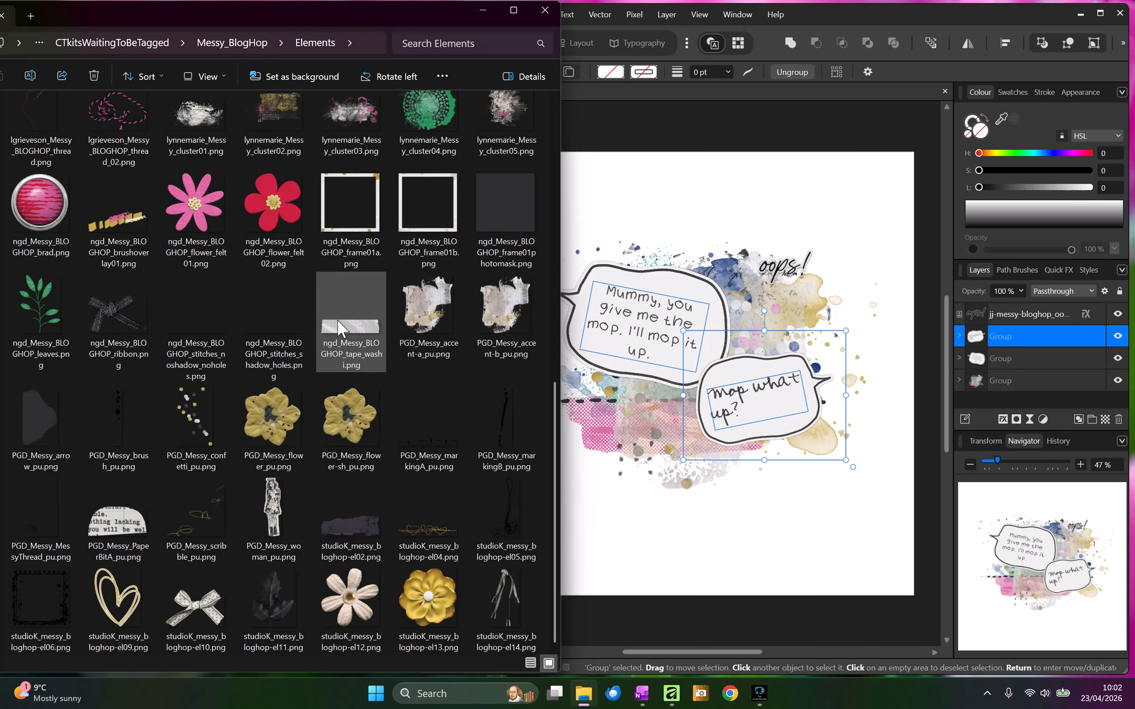
{"action": "scroll", "coordinate": [338, 328], "scroll_direction": "up", "scroll_amount": 10}
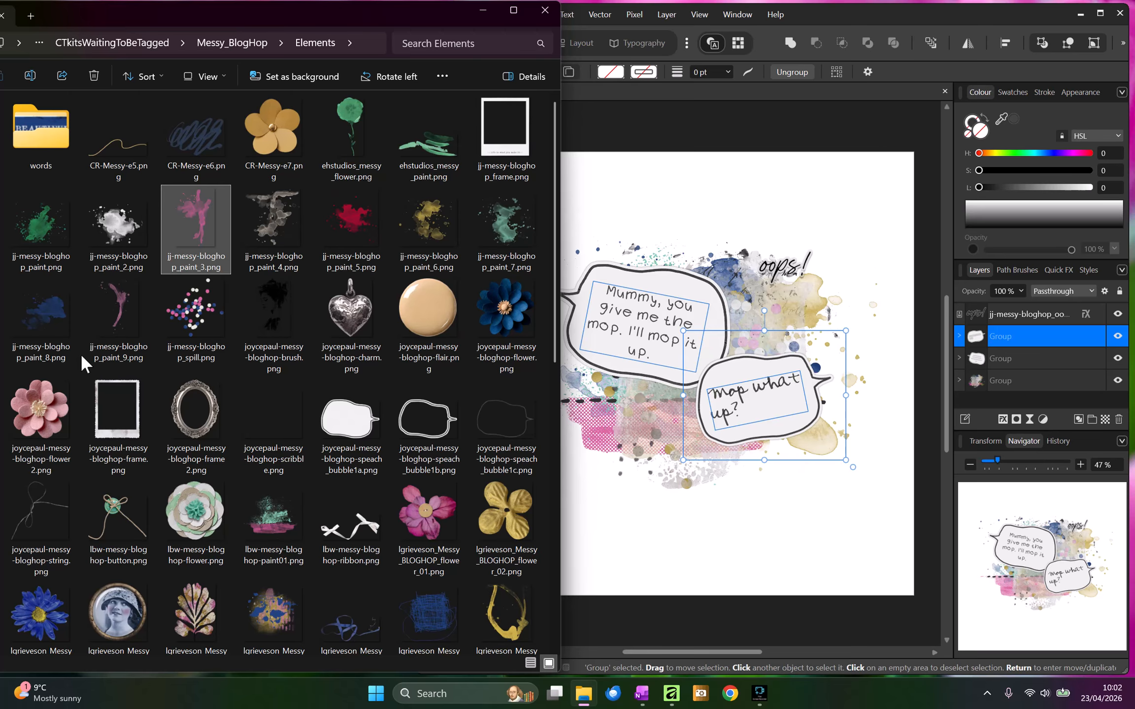
{"action": "scroll", "coordinate": [81, 353], "scroll_direction": "down", "scroll_amount": 4}
{"action": "left_click_drag", "start_coordinate": [25, 284], "coordinate": [730, 369]}
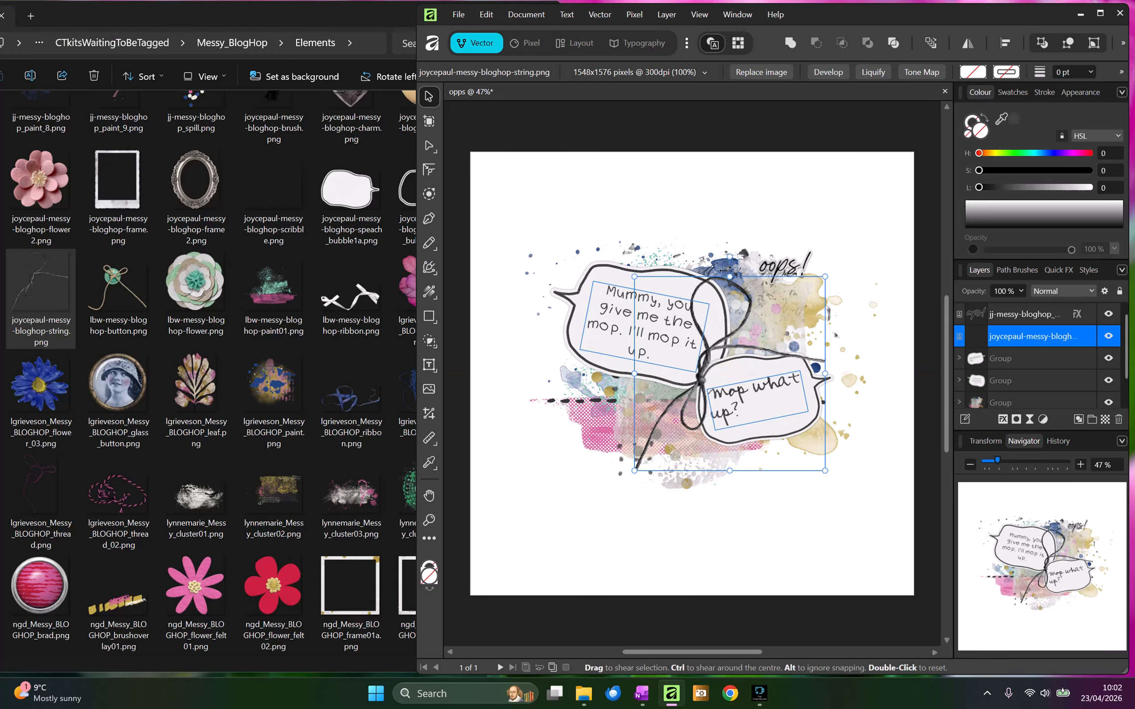
{"action": "left_click_drag", "start_coordinate": [727, 268], "coordinate": [747, 270]}
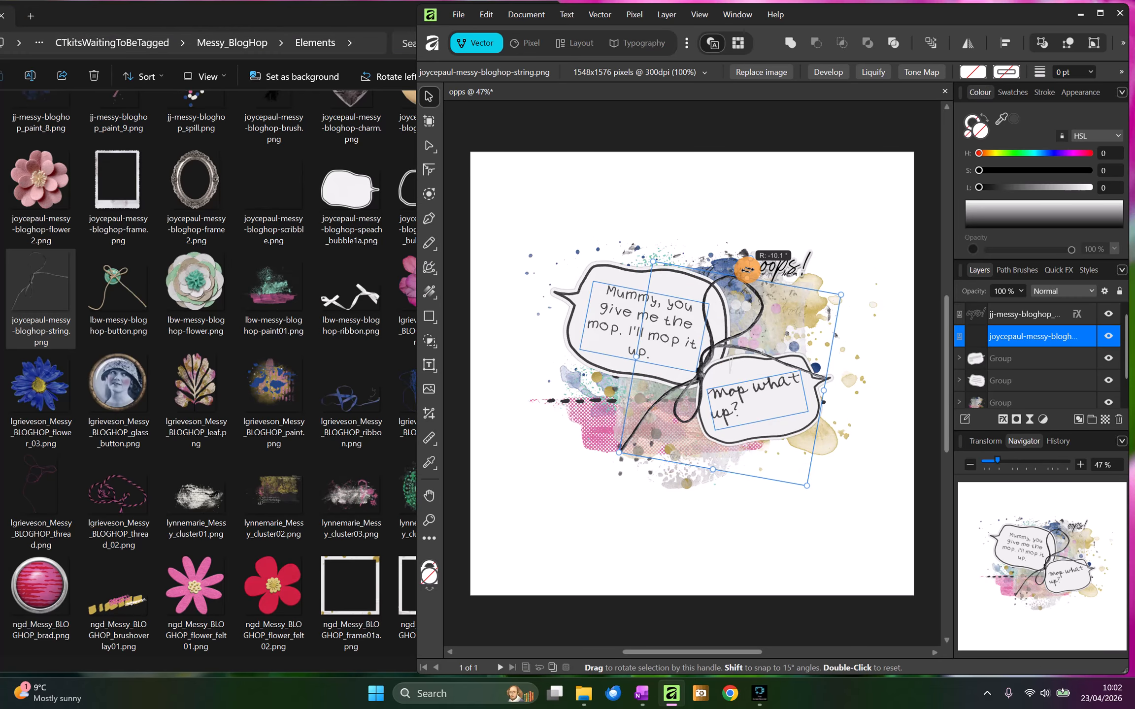
Add the gold heart studioK_messy_bloghop-el09.png beneath the string layer, just below the oops! word art.
{"action": "left_click", "coordinate": [210, 432]}
{"action": "scroll", "coordinate": [221, 410], "scroll_direction": "down", "scroll_amount": 5}
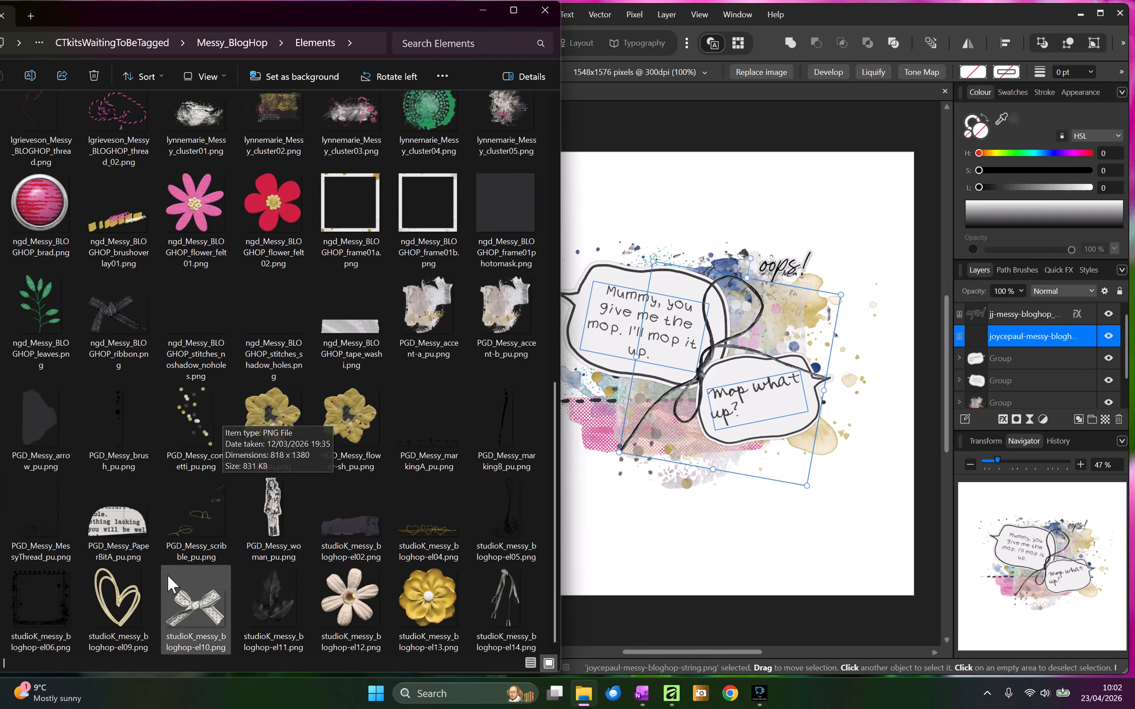
{"action": "left_click", "coordinate": [999, 359]}
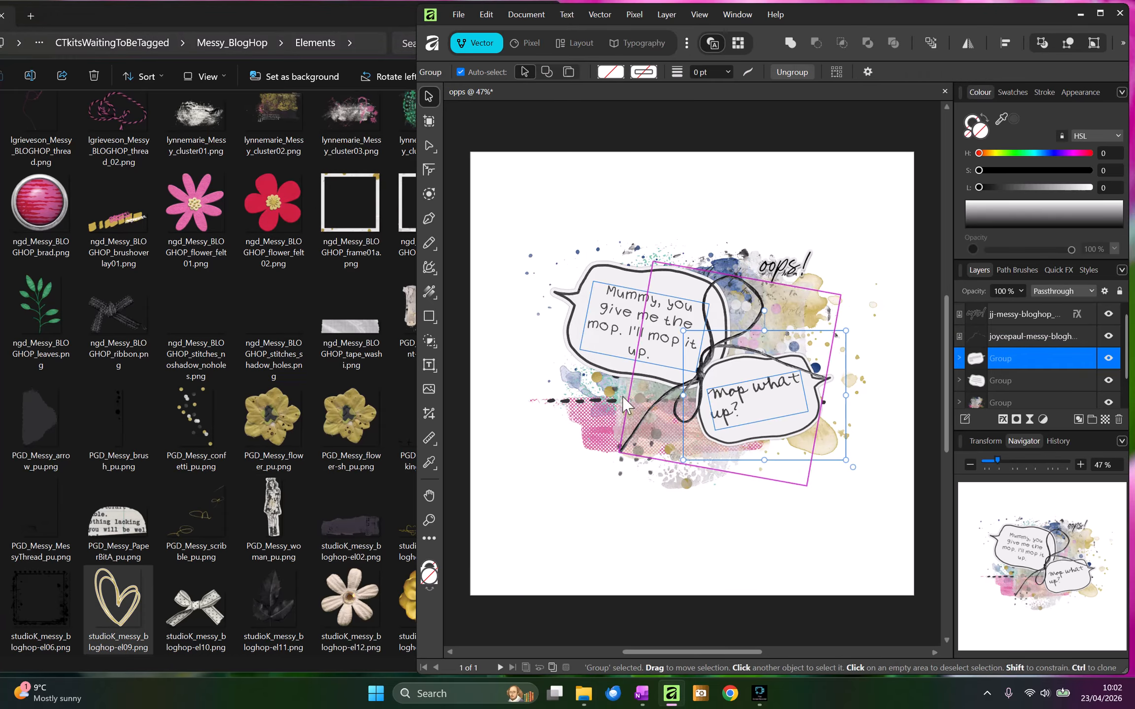
{"action": "left_click_drag", "start_coordinate": [118, 611], "coordinate": [741, 320]}
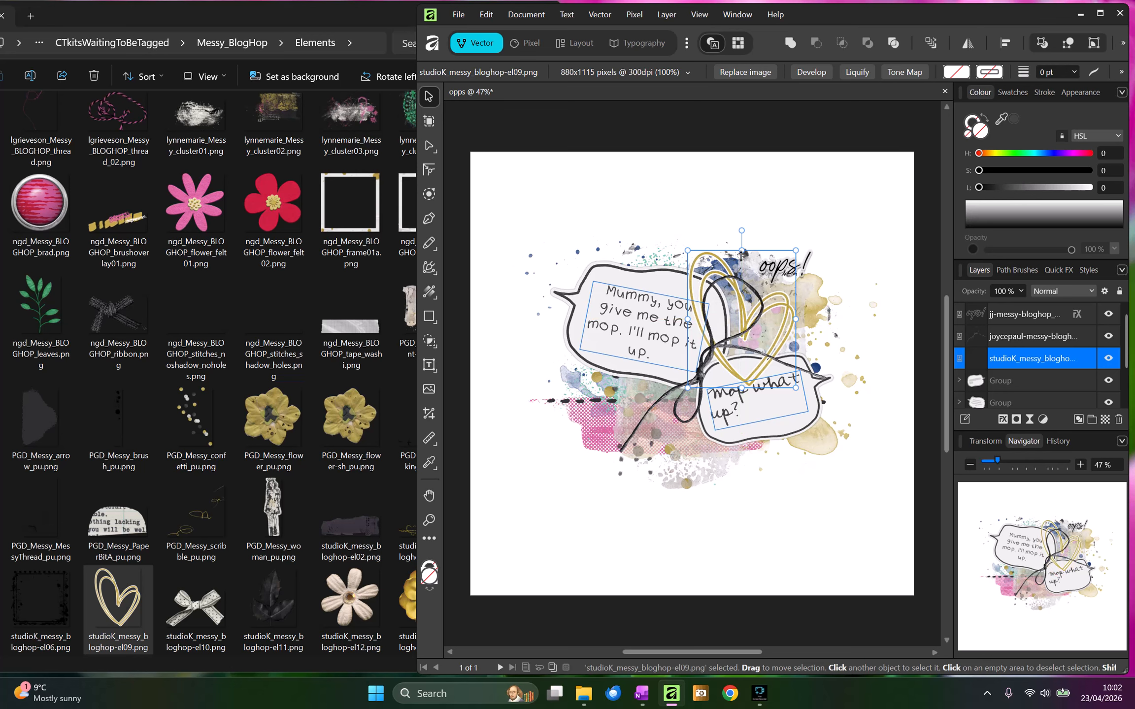
Tilt the gold heart slightly counter-clockwise and apply an outer shadow to both the heart and string layers.
{"action": "left_click_drag", "start_coordinate": [741, 231], "coordinate": [731, 232]}
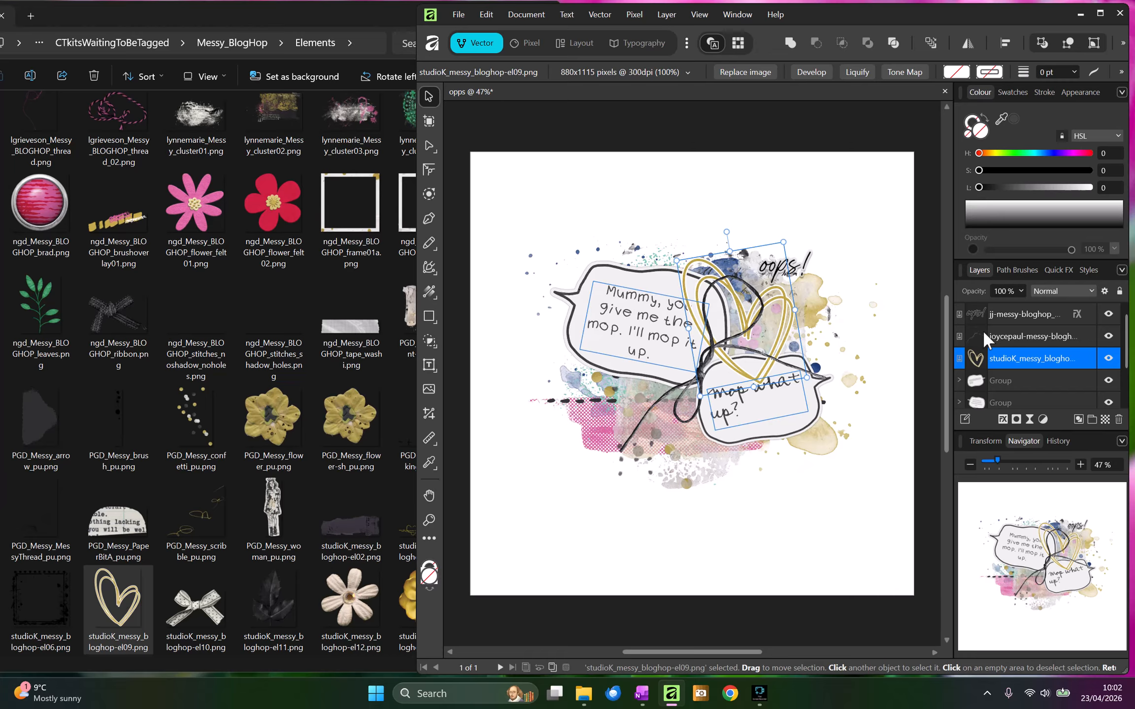
{"action": "left_click", "coordinate": [1003, 340], "text": "ctrl"}
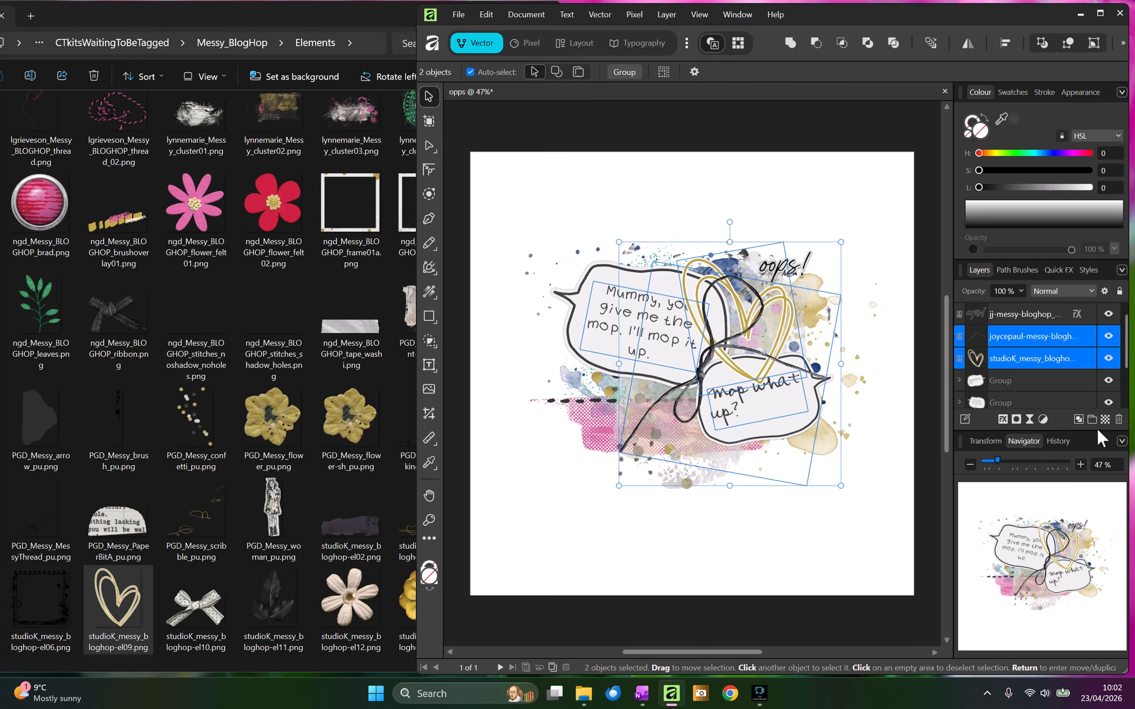
{"action": "left_click", "coordinate": [1002, 419]}
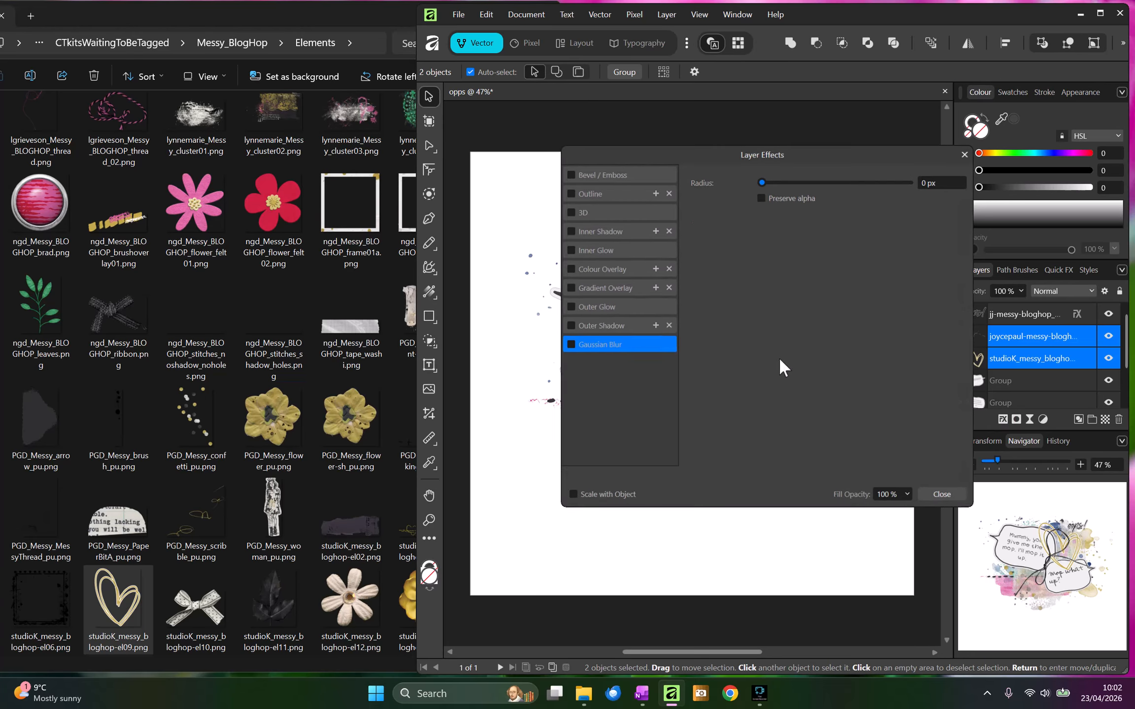
{"action": "left_click", "coordinate": [580, 327]}
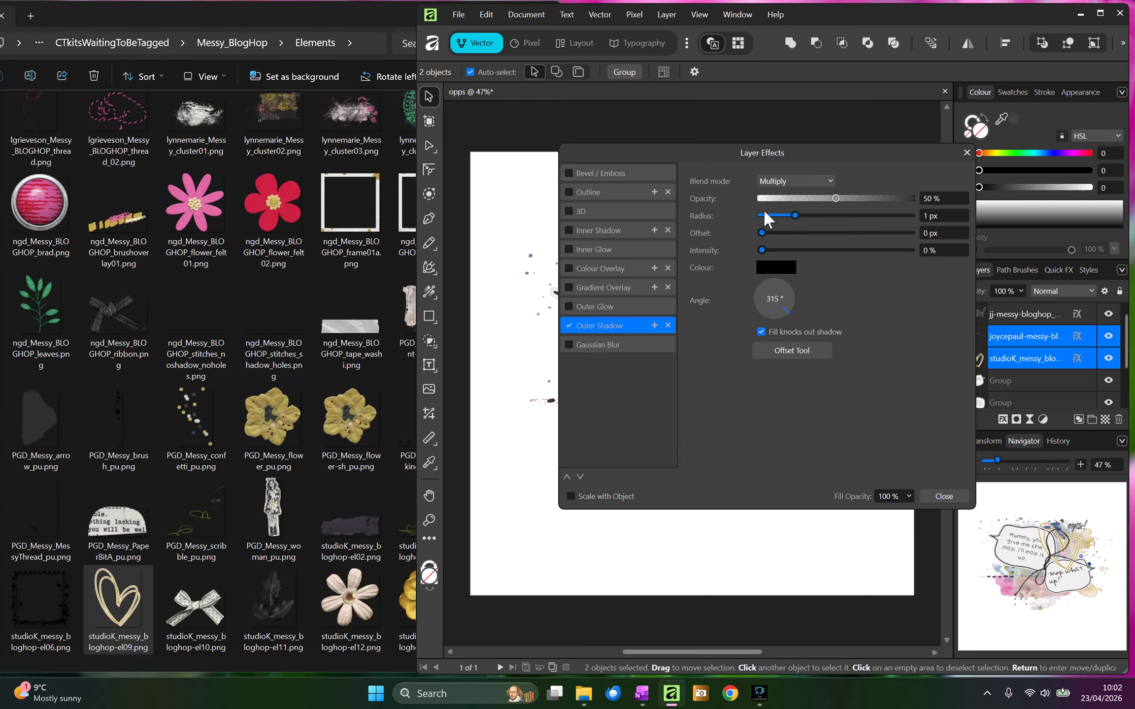
{"action": "left_click", "coordinate": [935, 496]}
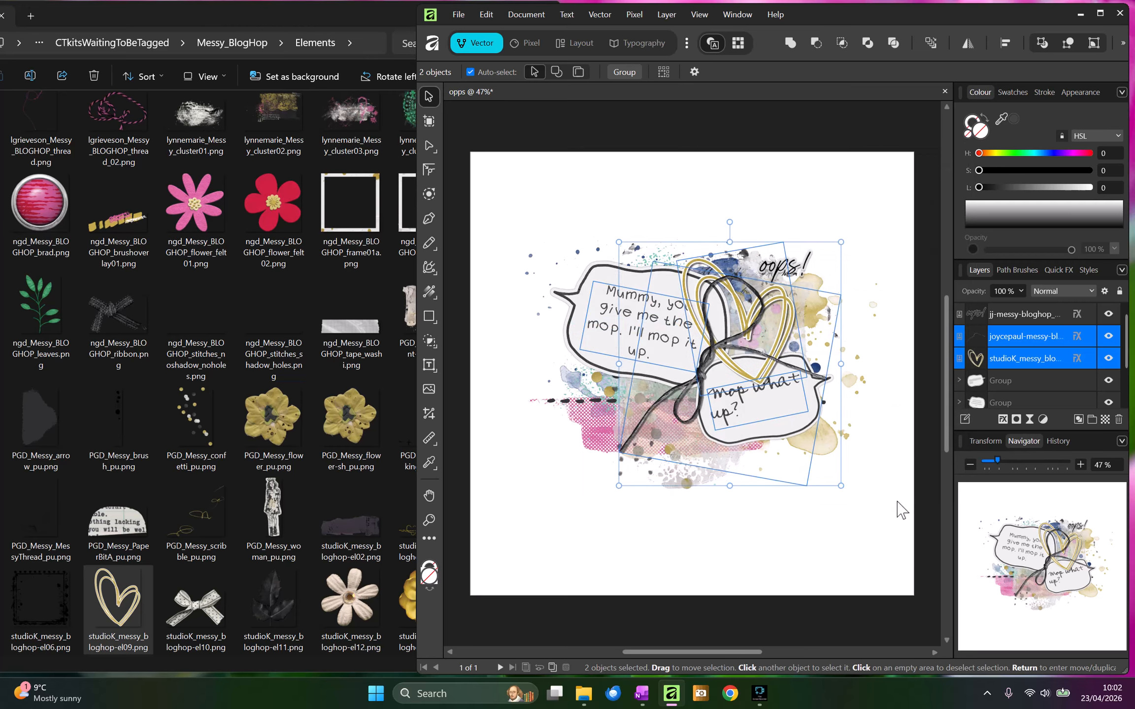
Rotate and shift the gold heart slightly toward the right so it sits behind the string's loops below oops!
{"action": "key", "text": "ctrl+g"}
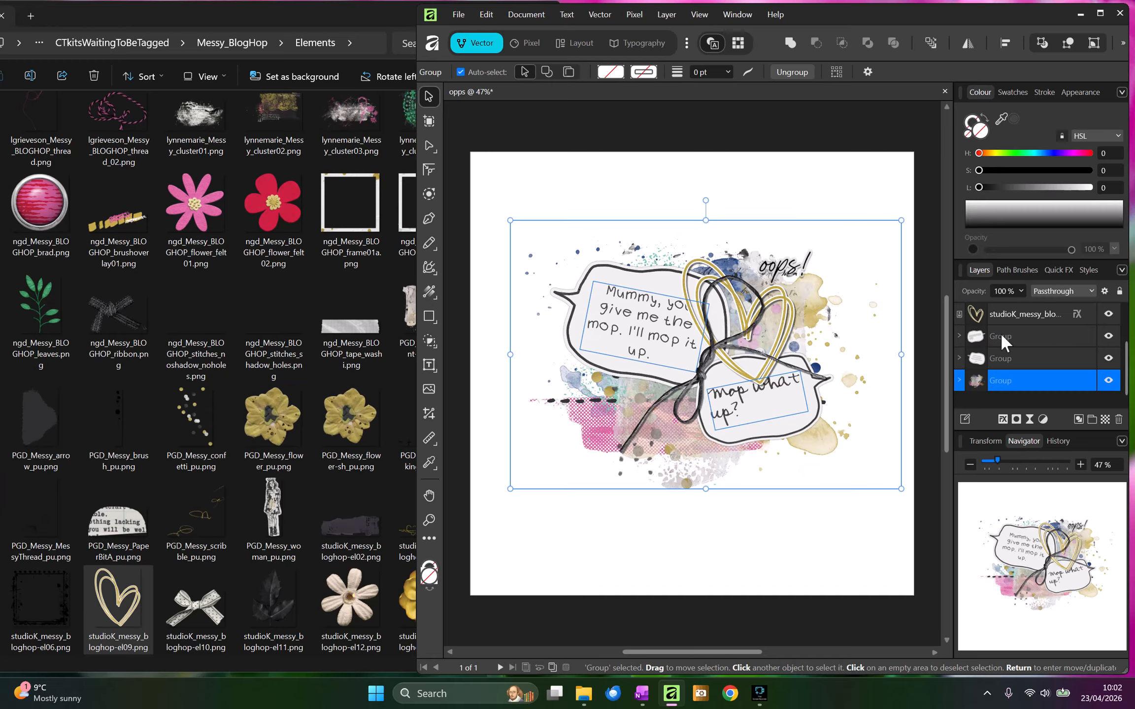
{"action": "left_click", "coordinate": [998, 317]}
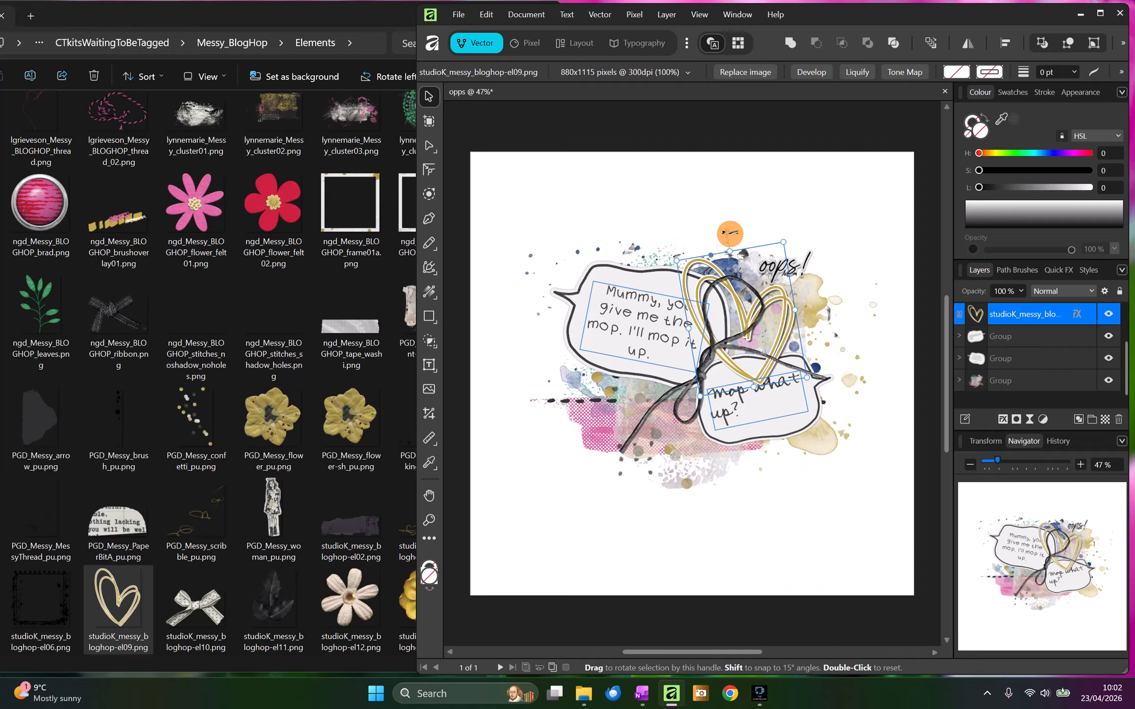
{"action": "left_click_drag", "start_coordinate": [730, 233], "coordinate": [775, 258]}
{"action": "left_click_drag", "start_coordinate": [774, 309], "coordinate": [781, 309]}
{"action": "left_click_drag", "start_coordinate": [766, 366], "coordinate": [766, 371]}
{"action": "left_click", "coordinate": [732, 394]}
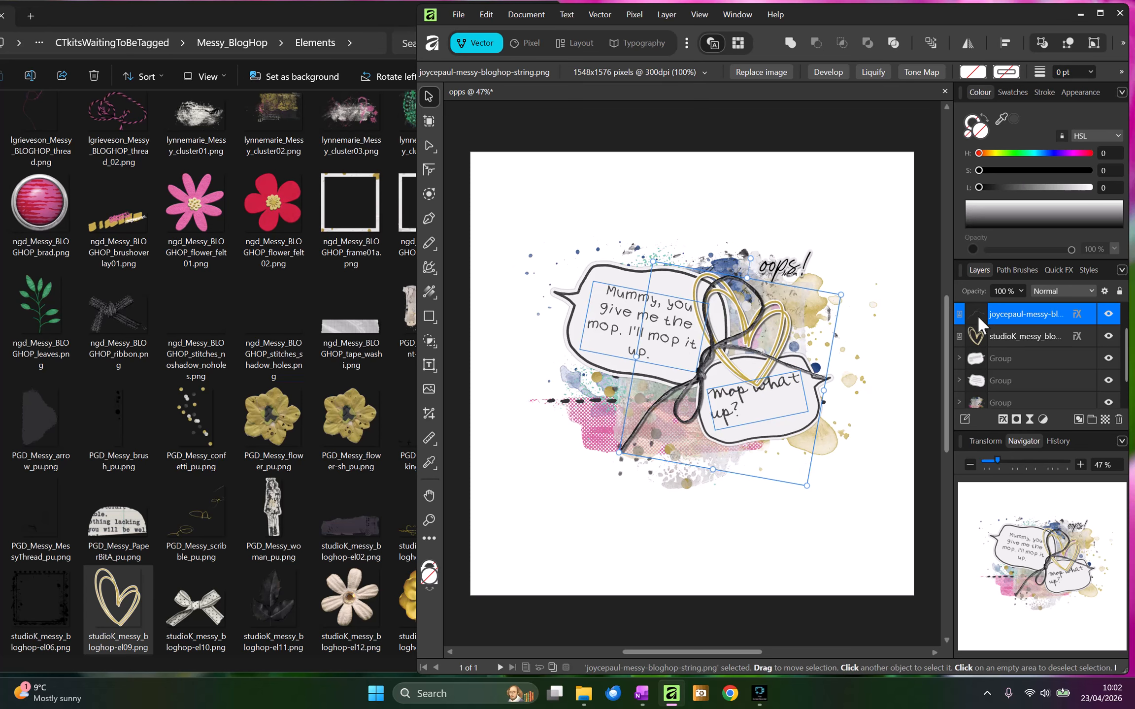
Try centre-aligning the "Mop what up?" text inside its speech bubble group, and undo the alignment.
{"action": "left_click", "coordinate": [958, 358]}
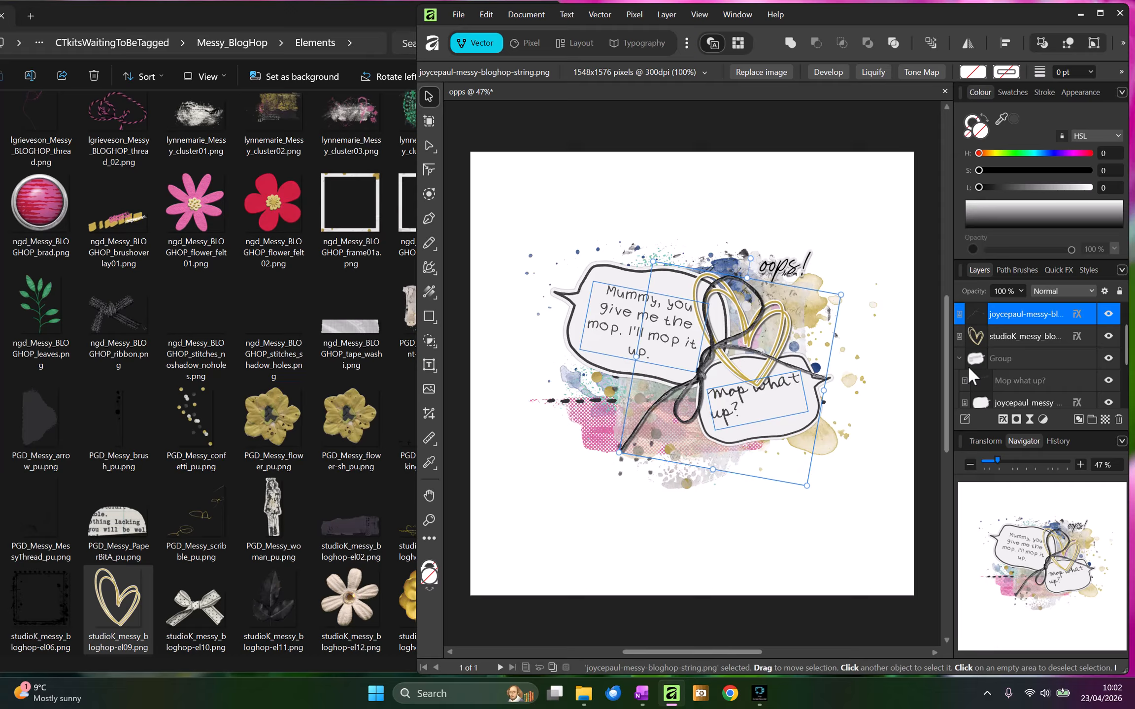
{"action": "left_click", "coordinate": [1004, 389]}
{"action": "key", "text": "Down"}
{"action": "key", "text": "Down"}
{"action": "key", "text": "Down"}
{"action": "key", "text": "Down"}
{"action": "key", "text": "Down"}
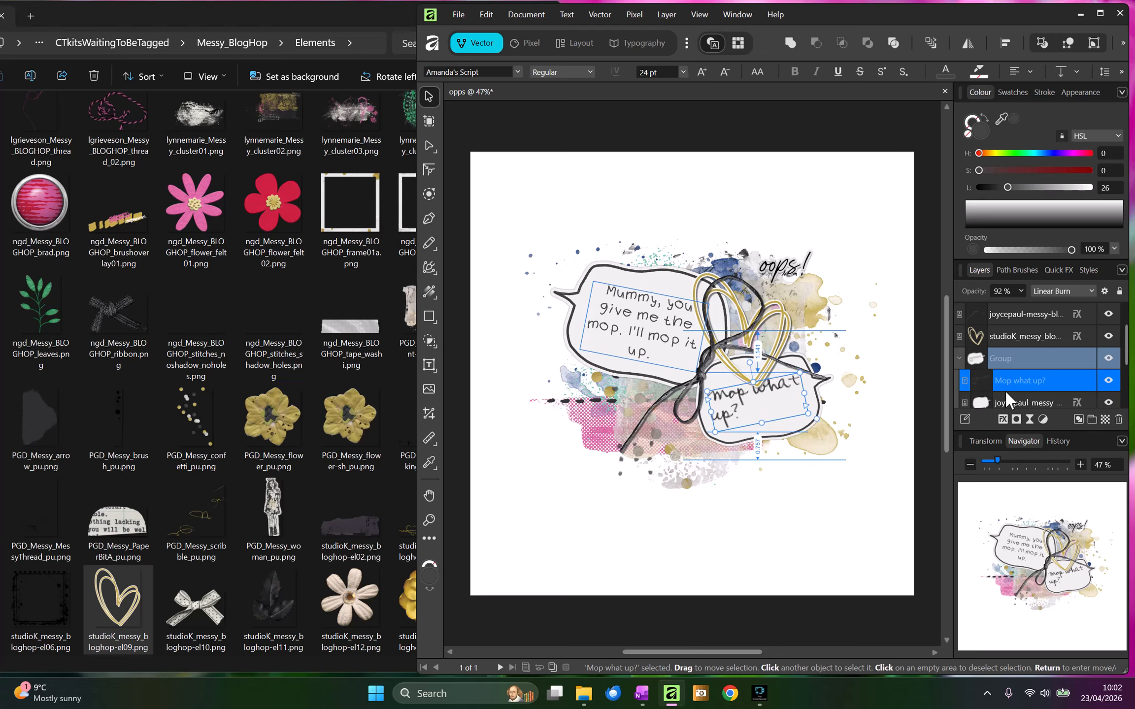
{"action": "left_click", "coordinate": [1031, 72]}
{"action": "left_click", "coordinate": [1035, 135]}
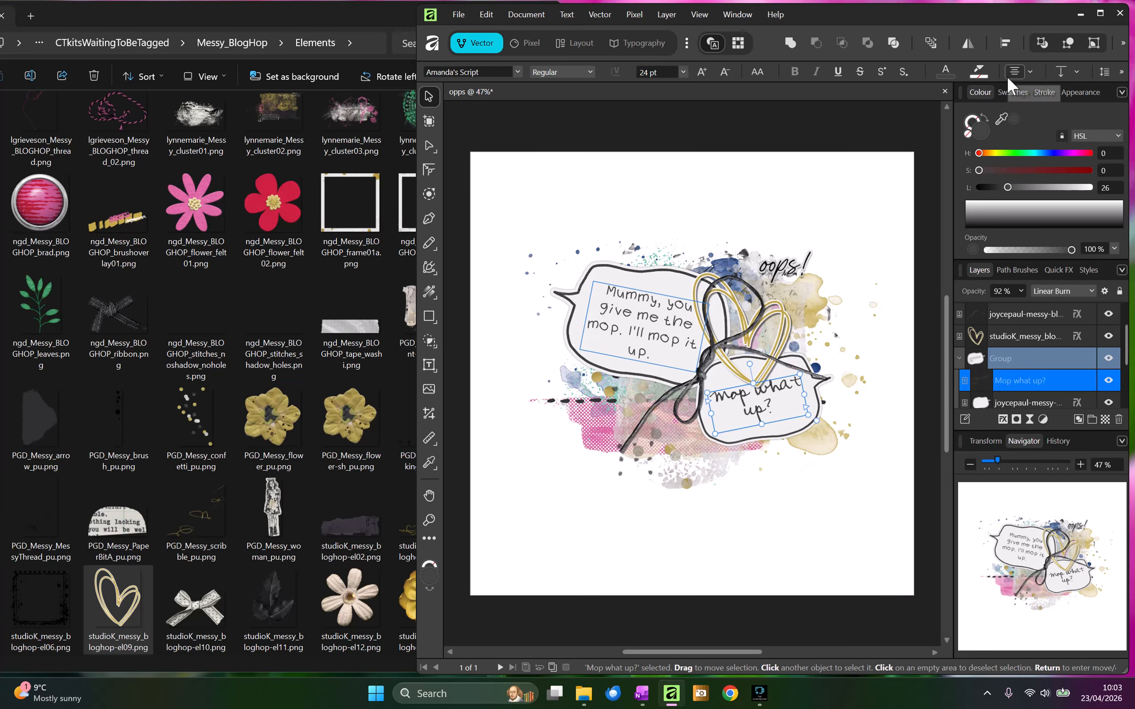
{"action": "key", "text": "alt"}
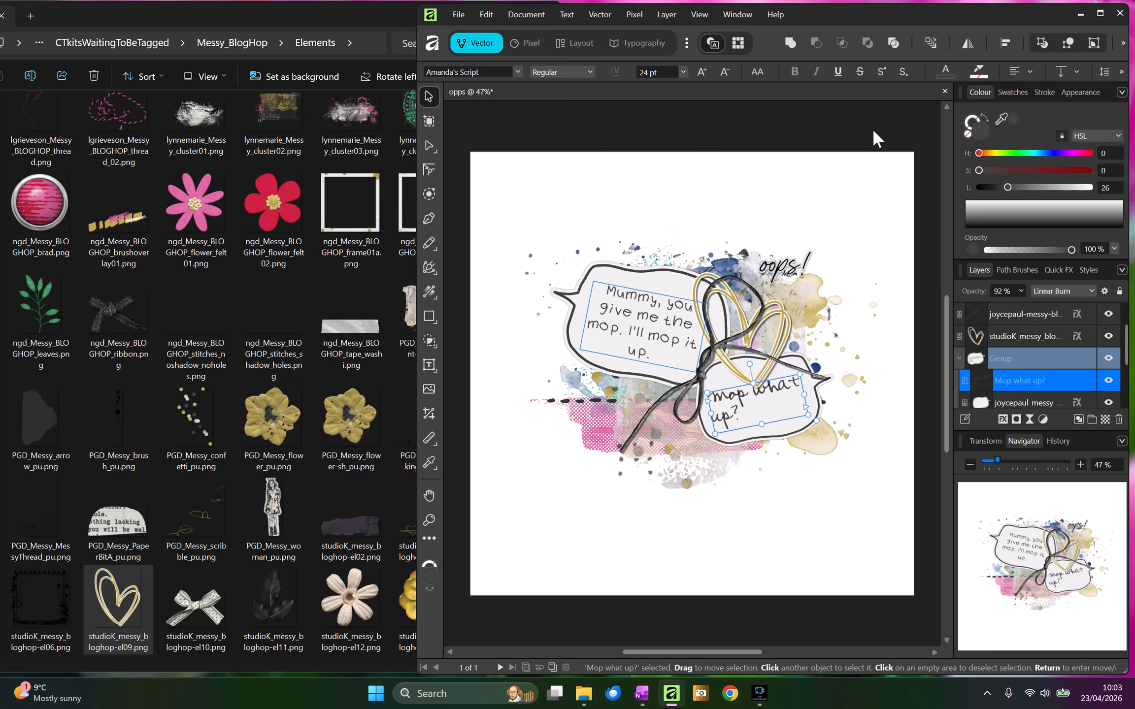
{"action": "left_click", "coordinate": [868, 117]}
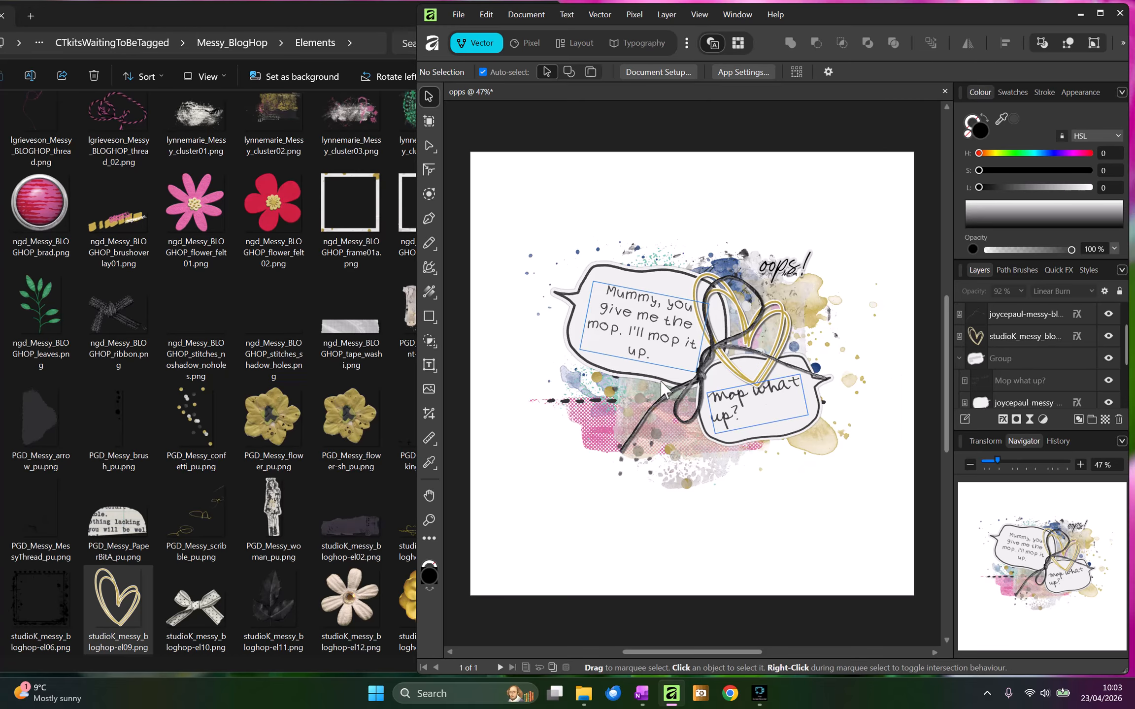
Add the blue joycepaul-messy-bloghop-flower.png directly above the string layer, over the string's knot where the two speech bubbles meet.
{"action": "left_click", "coordinate": [1008, 313]}
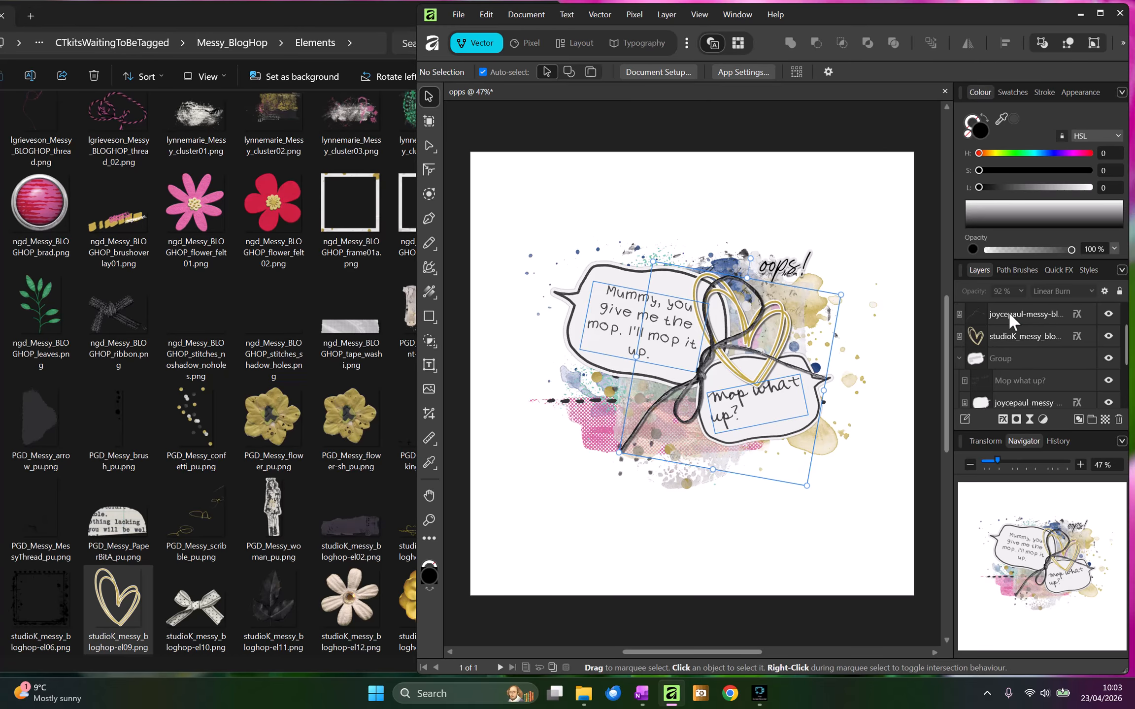
{"action": "left_click", "coordinate": [221, 317]}
{"action": "scroll", "coordinate": [305, 298], "scroll_direction": "up", "scroll_amount": 10}
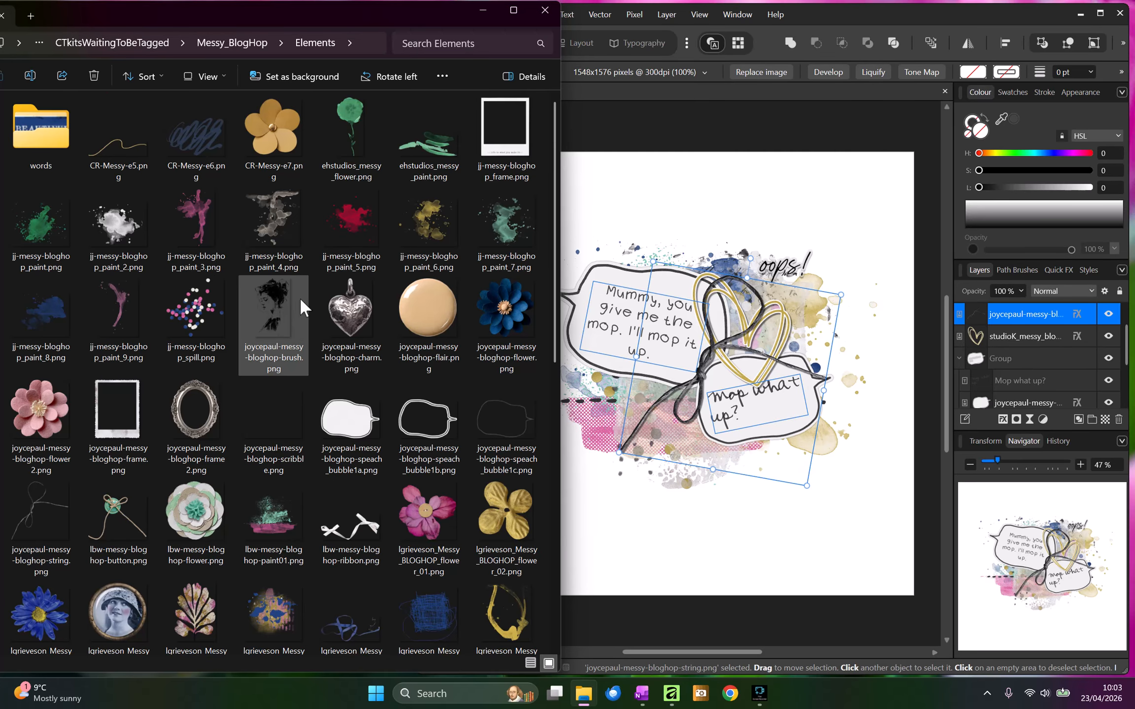
{"action": "scroll", "coordinate": [299, 299], "scroll_direction": "down", "scroll_amount": 10}
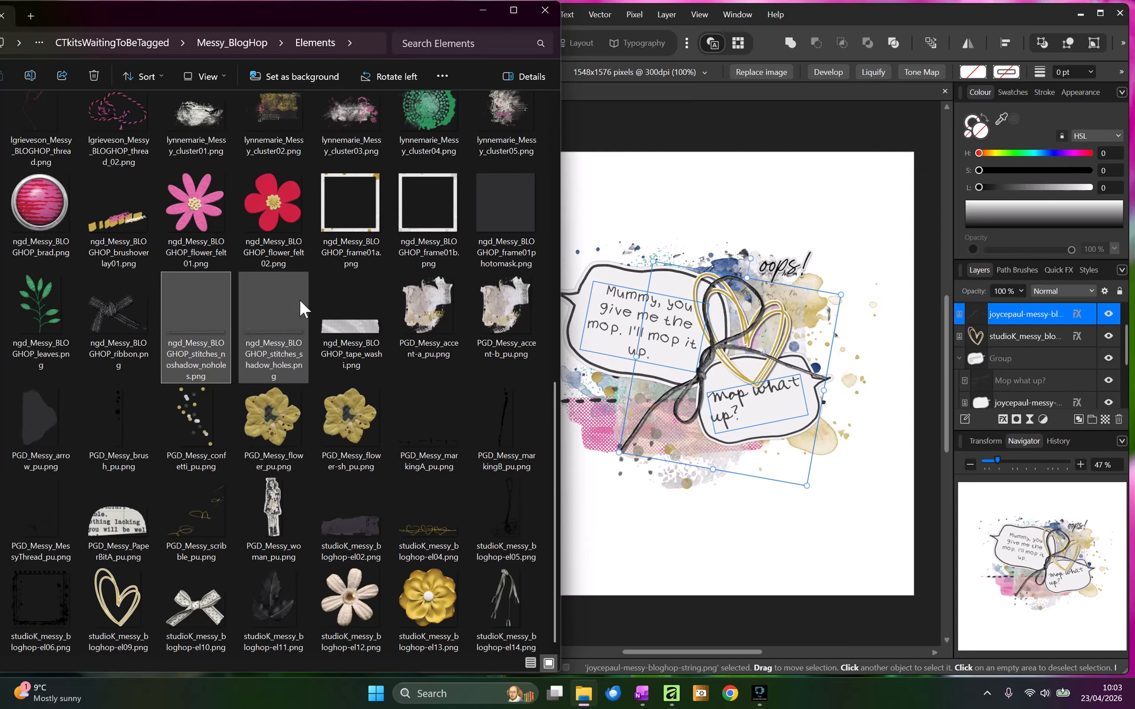
{"action": "scroll", "coordinate": [299, 299], "scroll_direction": "up", "scroll_amount": 10}
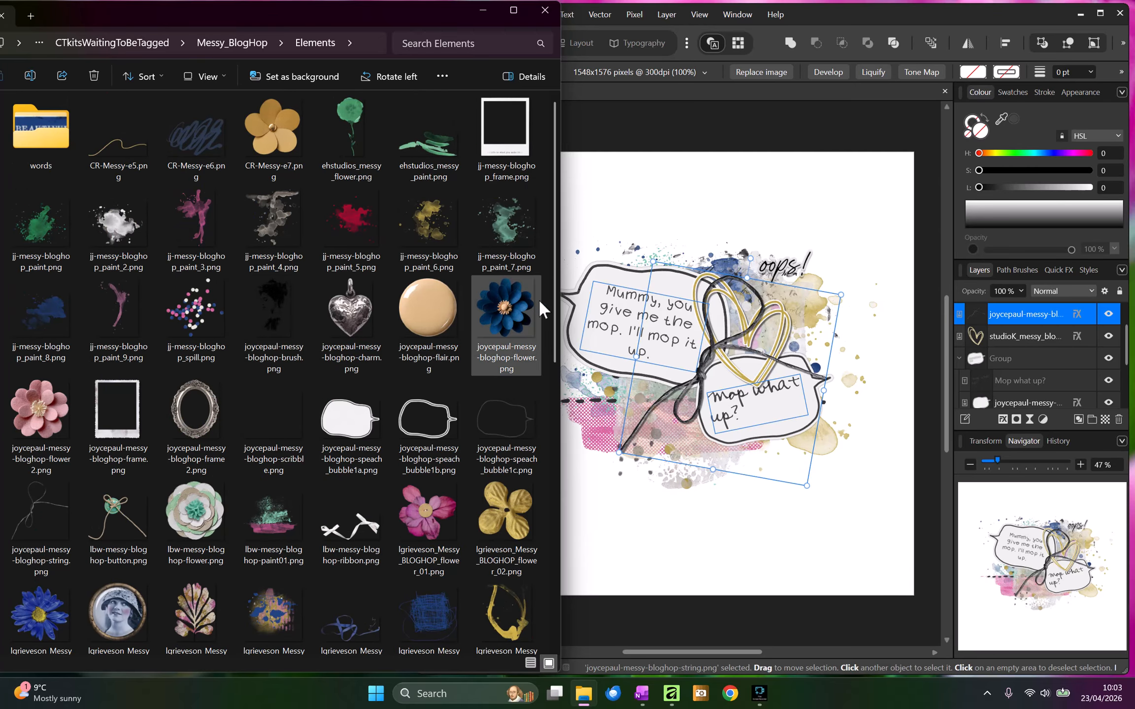
{"action": "left_click_drag", "start_coordinate": [539, 303], "coordinate": [726, 358]}
{"action": "left_click_drag", "start_coordinate": [763, 312], "coordinate": [697, 364]}
{"action": "left_click_drag", "start_coordinate": [707, 316], "coordinate": [700, 316]}
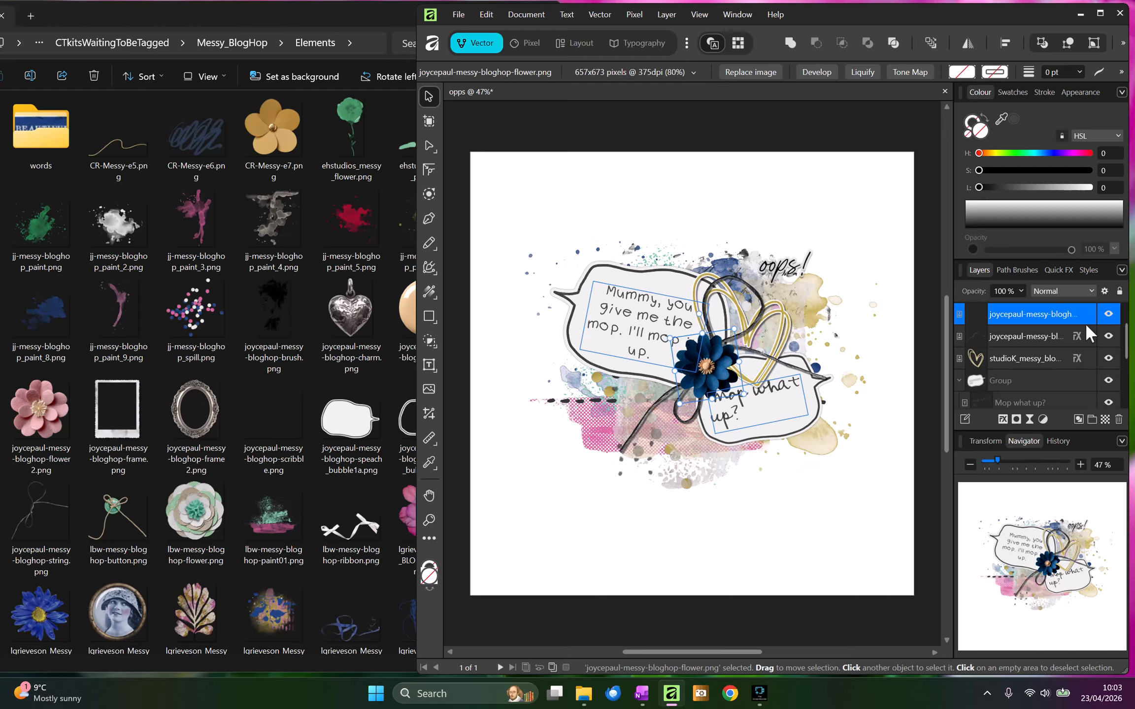
Apply an outer shadow to the blue flower with a 15.1 px radius and an offset of about 9.9 px.
{"action": "left_click", "coordinate": [1002, 420]}
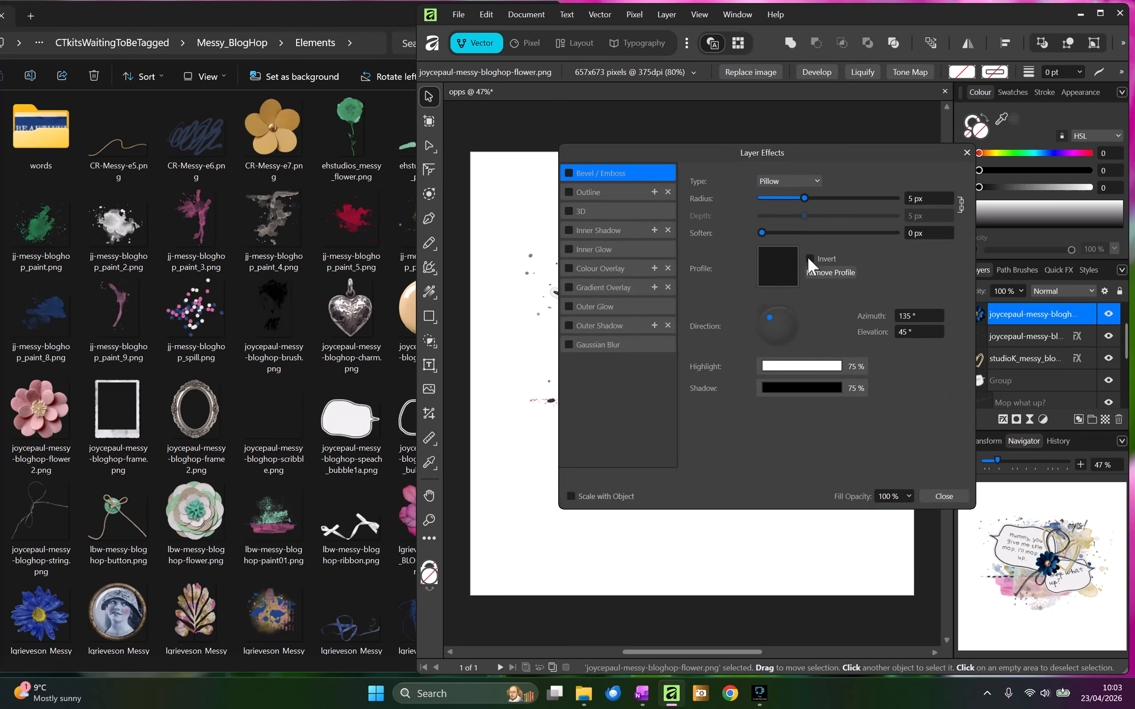
{"action": "left_click", "coordinate": [576, 326]}
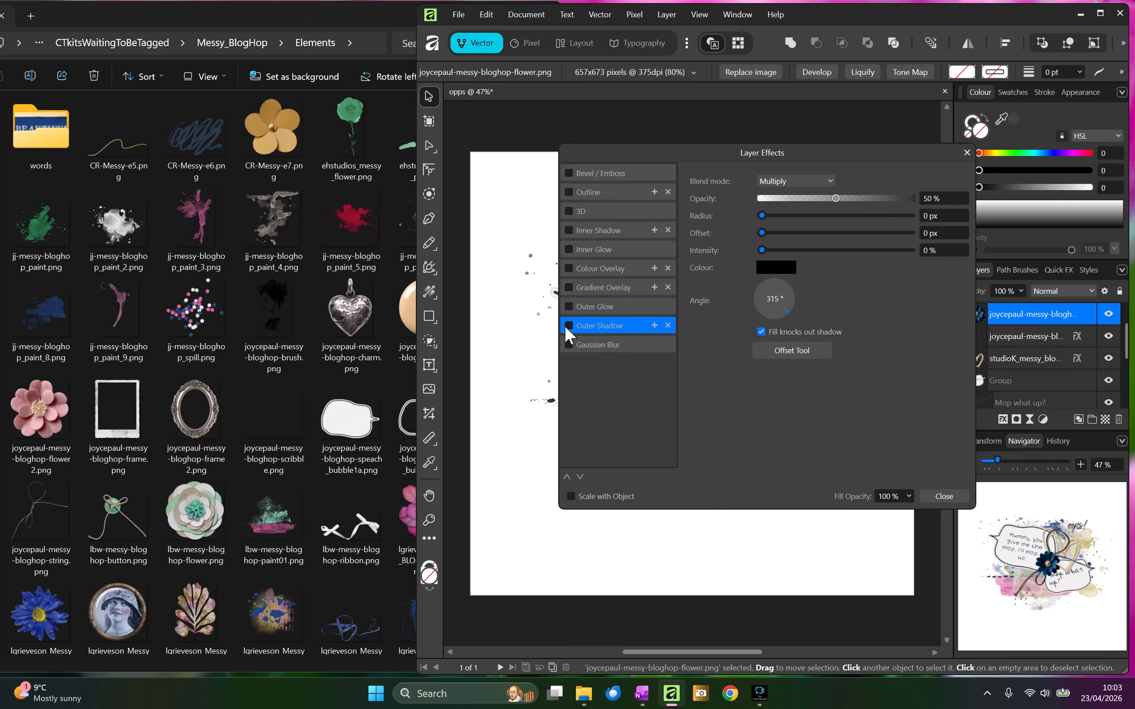
{"action": "left_click", "coordinate": [568, 326]}
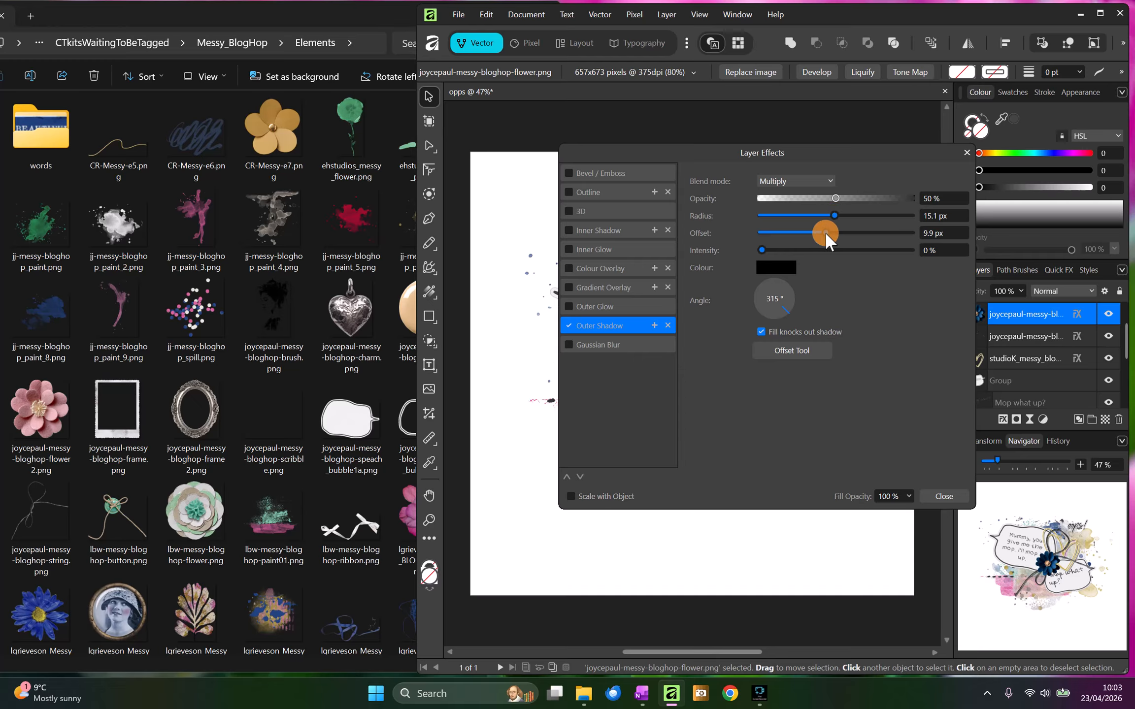
{"action": "left_click", "coordinate": [943, 496]}
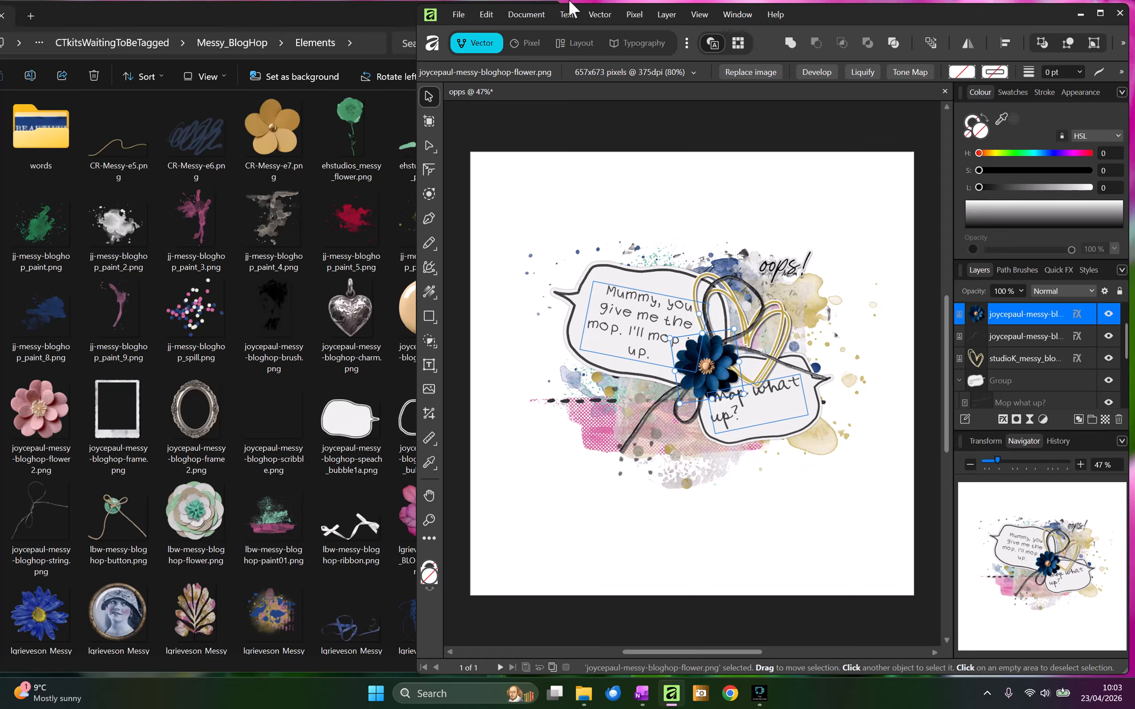
Give the blue flower a Tight text wrap on both sides and nudge it clear of the first bubble's wording.
{"action": "left_click", "coordinate": [564, 15]}
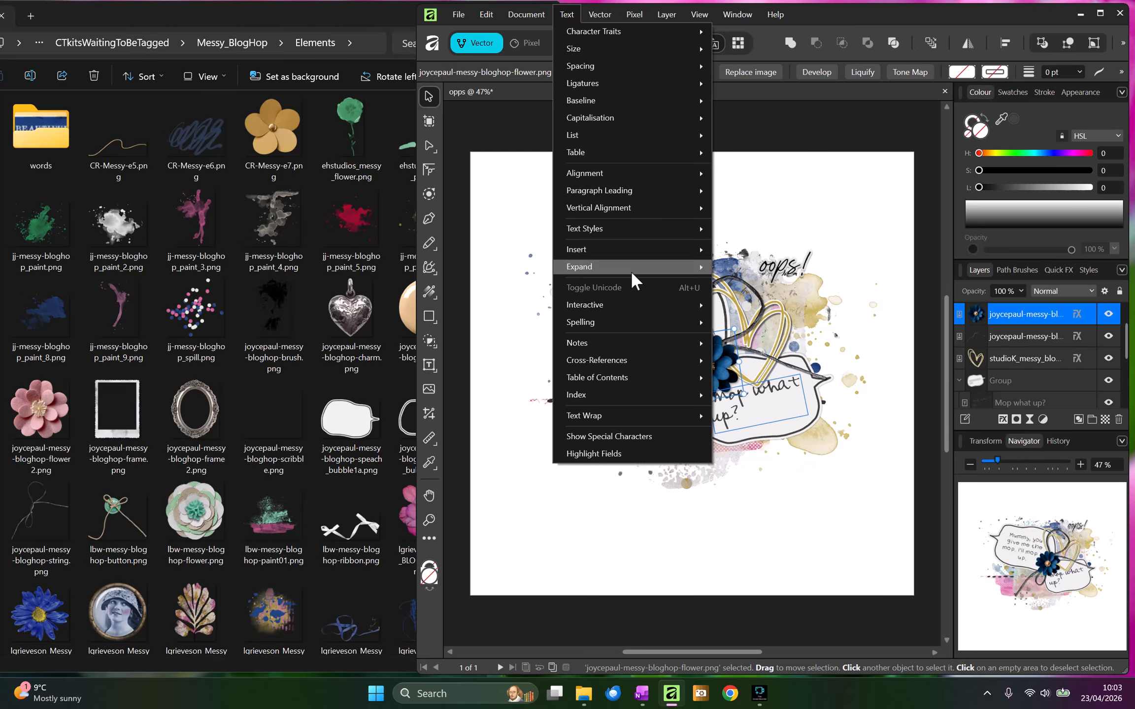
{"action": "mouse_move", "coordinate": [606, 416]}
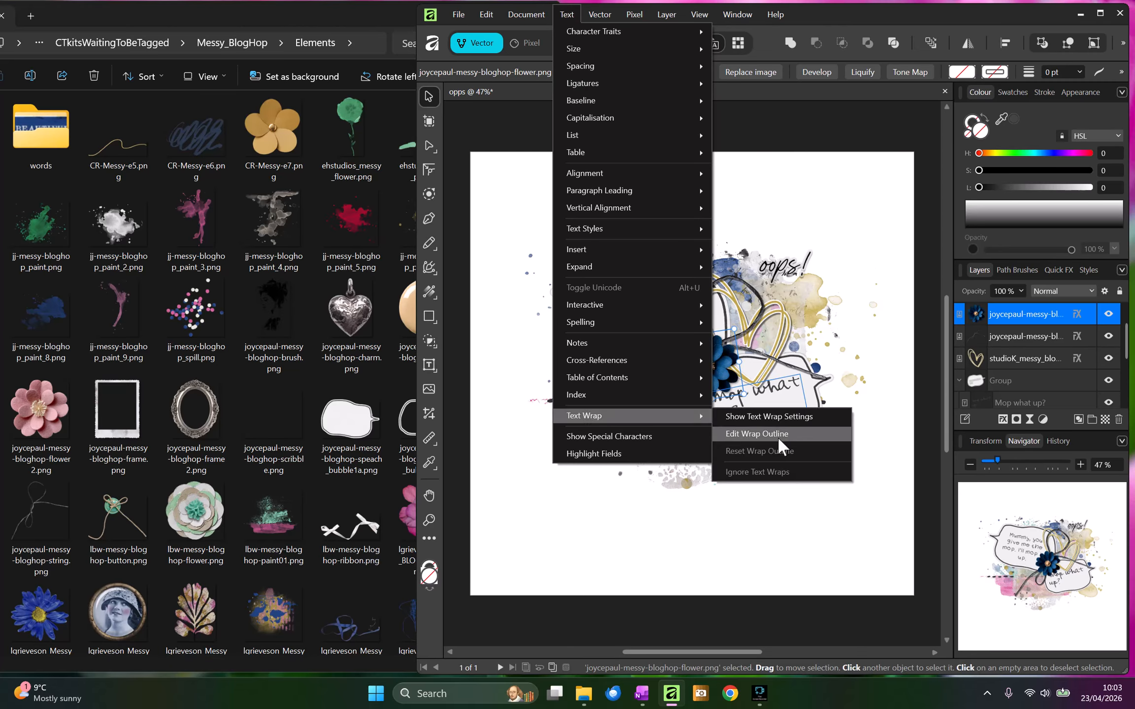
{"action": "left_click", "coordinate": [769, 417]}
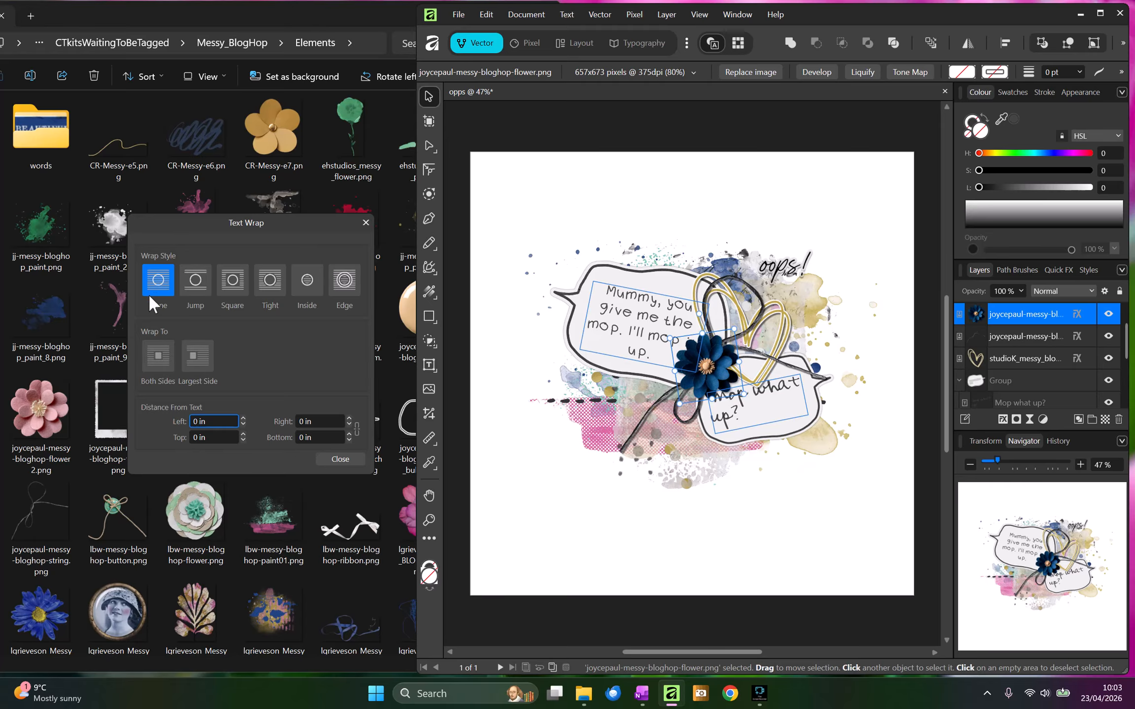
{"action": "left_click", "coordinate": [264, 278]}
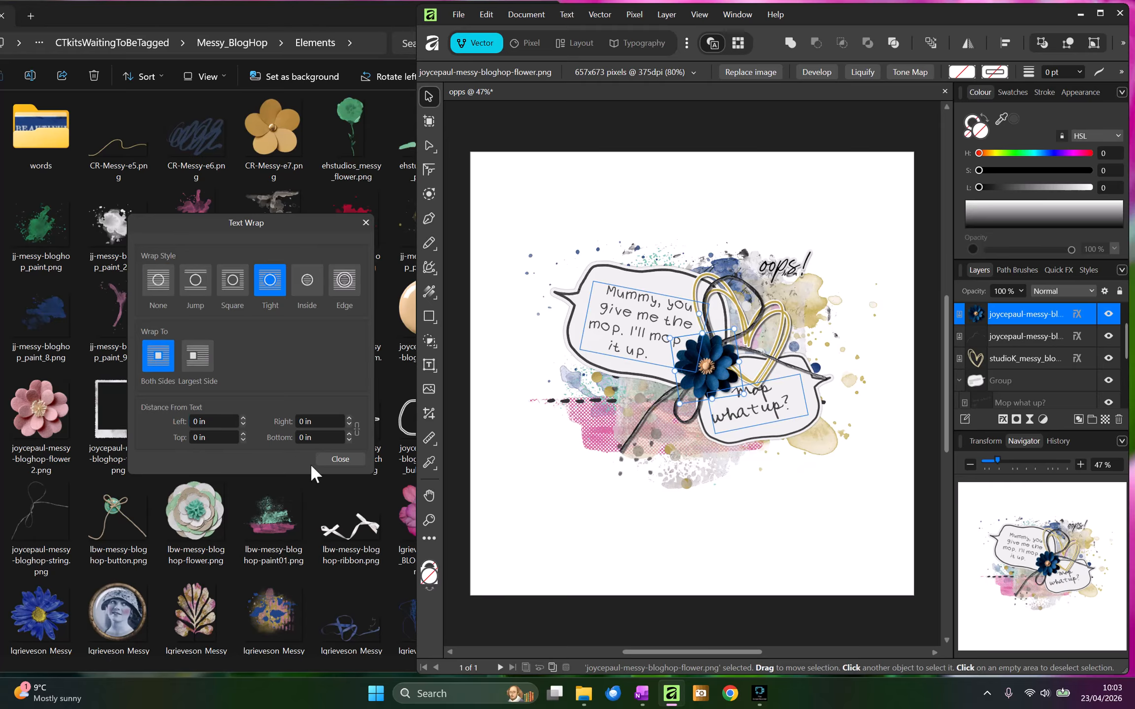
{"action": "left_click", "coordinate": [340, 459]}
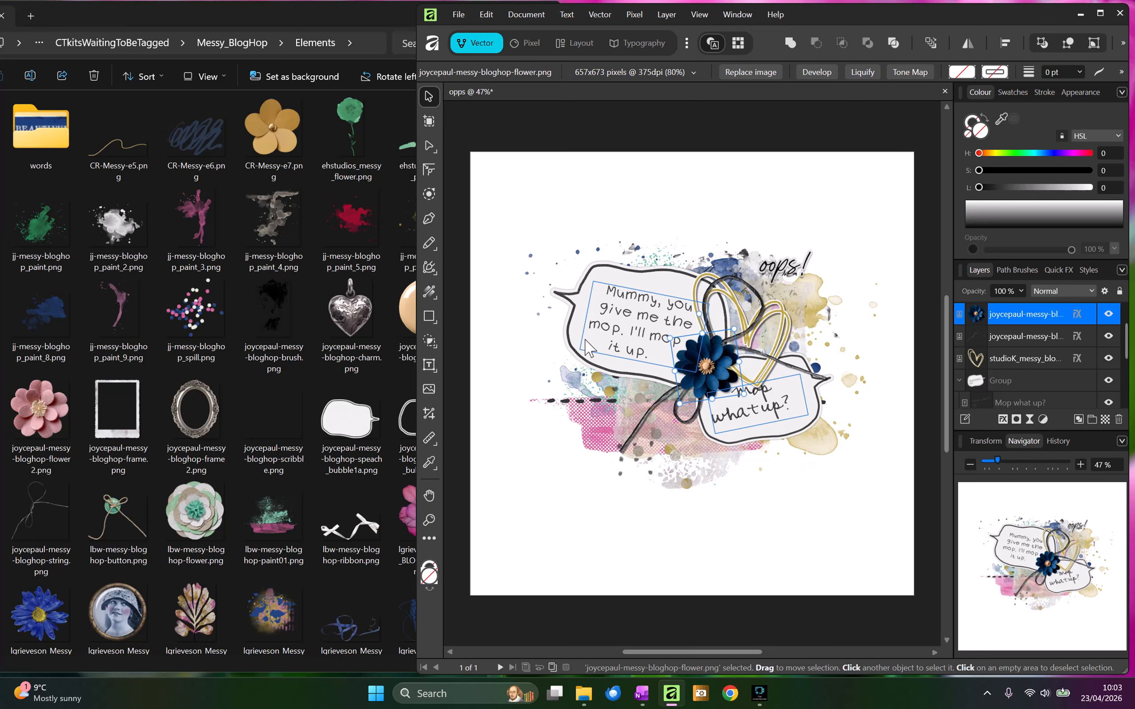
{"action": "mouse_move", "coordinate": [706, 367]}
{"action": "left_mouse_down"}
{"action": "mouse_move", "coordinate": [695, 392]}
{"action": "mouse_move", "coordinate": [707, 372]}
{"action": "left_mouse_up"}
Move the "Mop what up?" text slightly to the right inside its speech bubble and save the document.
{"action": "left_click", "coordinate": [883, 428]}
{"action": "double_click", "coordinate": [793, 419]}
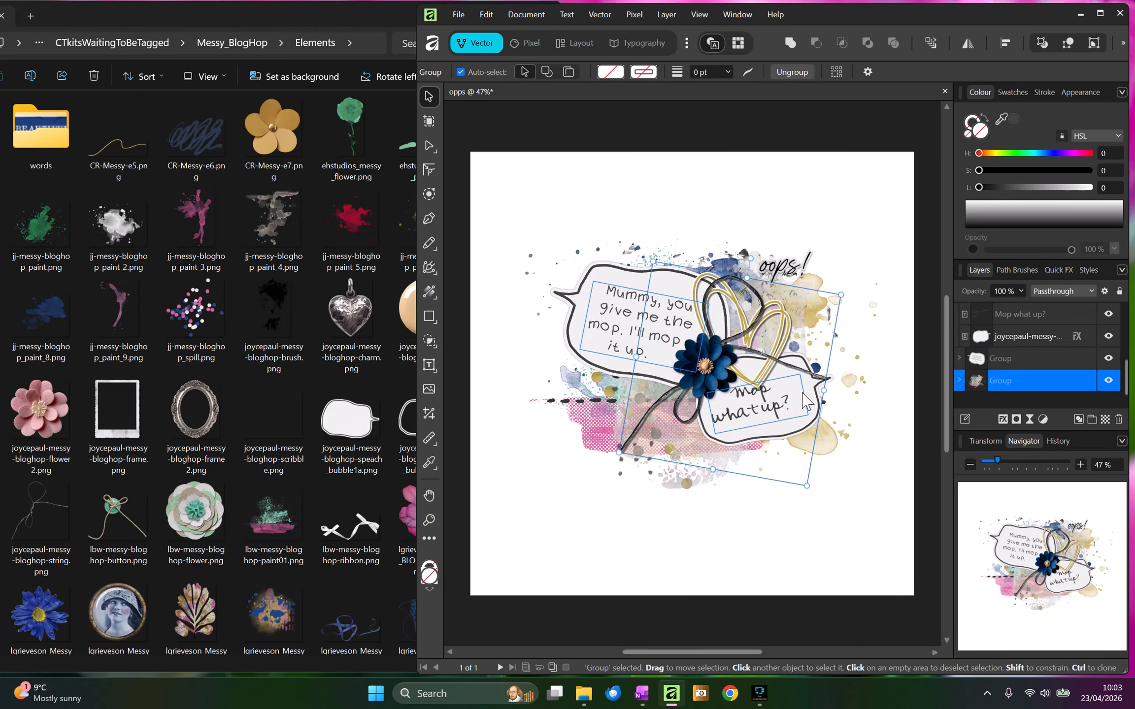
{"action": "left_click", "coordinate": [983, 381]}
{"action": "left_click_drag", "start_coordinate": [761, 419], "coordinate": [771, 413]}
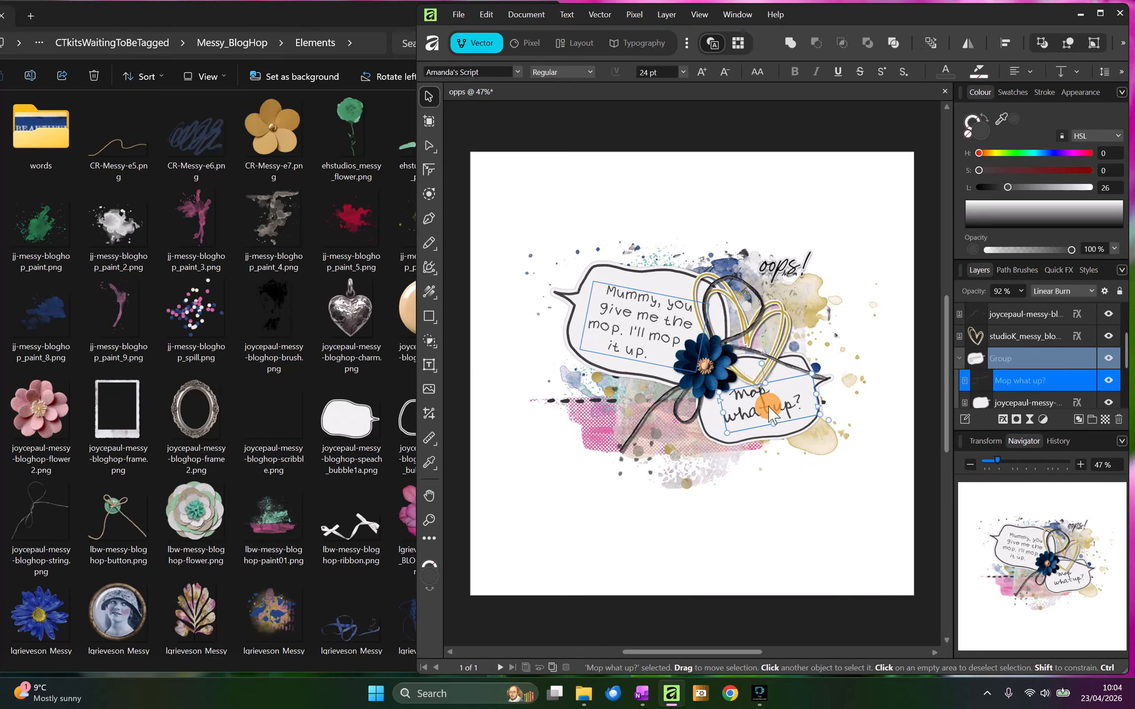
{"action": "left_click", "coordinate": [899, 461]}
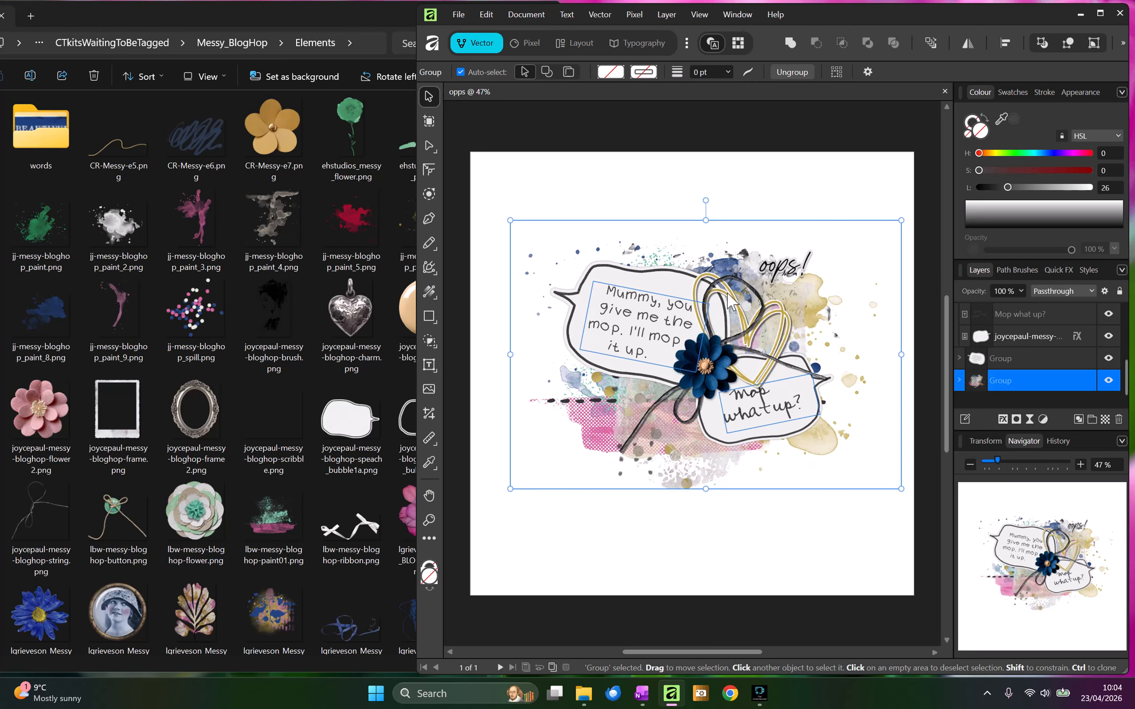
{"action": "left_click", "coordinate": [787, 566]}
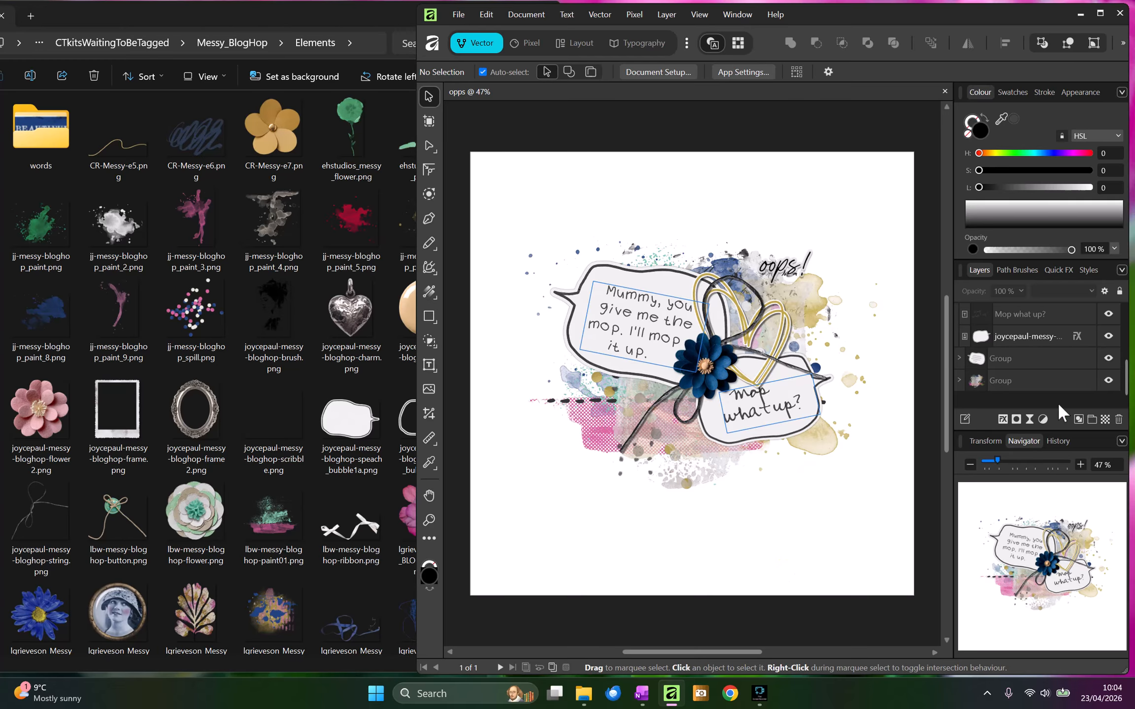
Add studioK_messy_bloghop-pp4.jpg from the Messy_BlogHop Papers folder as a full-page background beneath all the other layers.
{"action": "left_click", "coordinate": [1014, 381]}
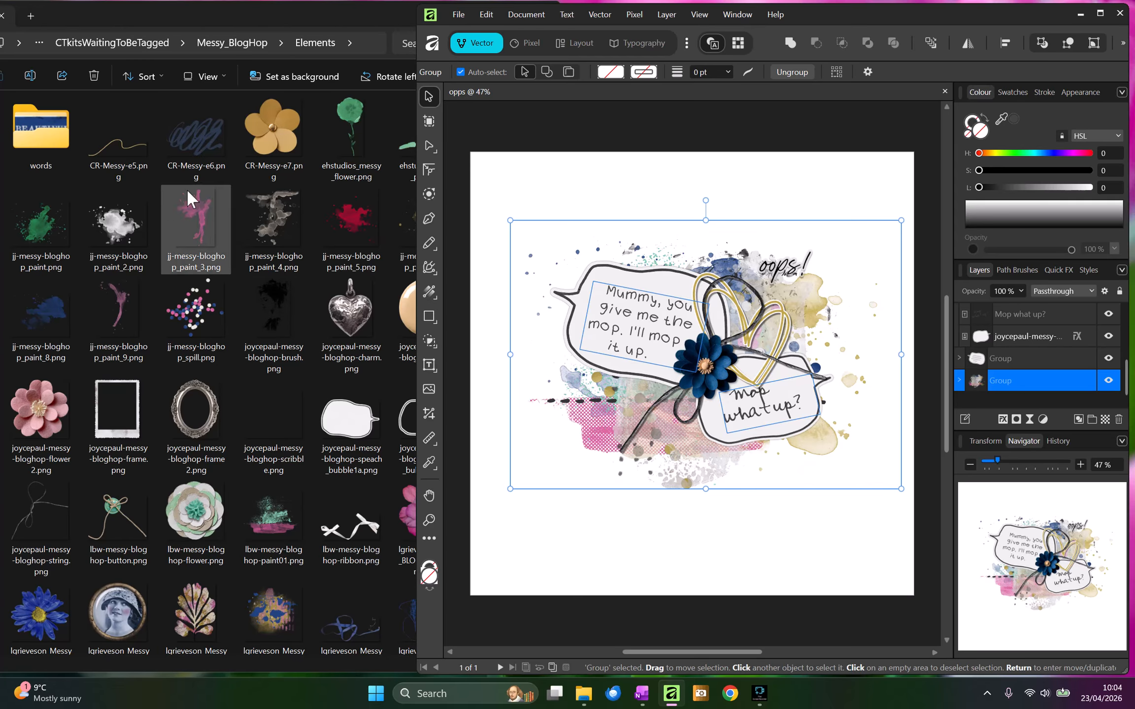
{"action": "left_click", "coordinate": [232, 43]}
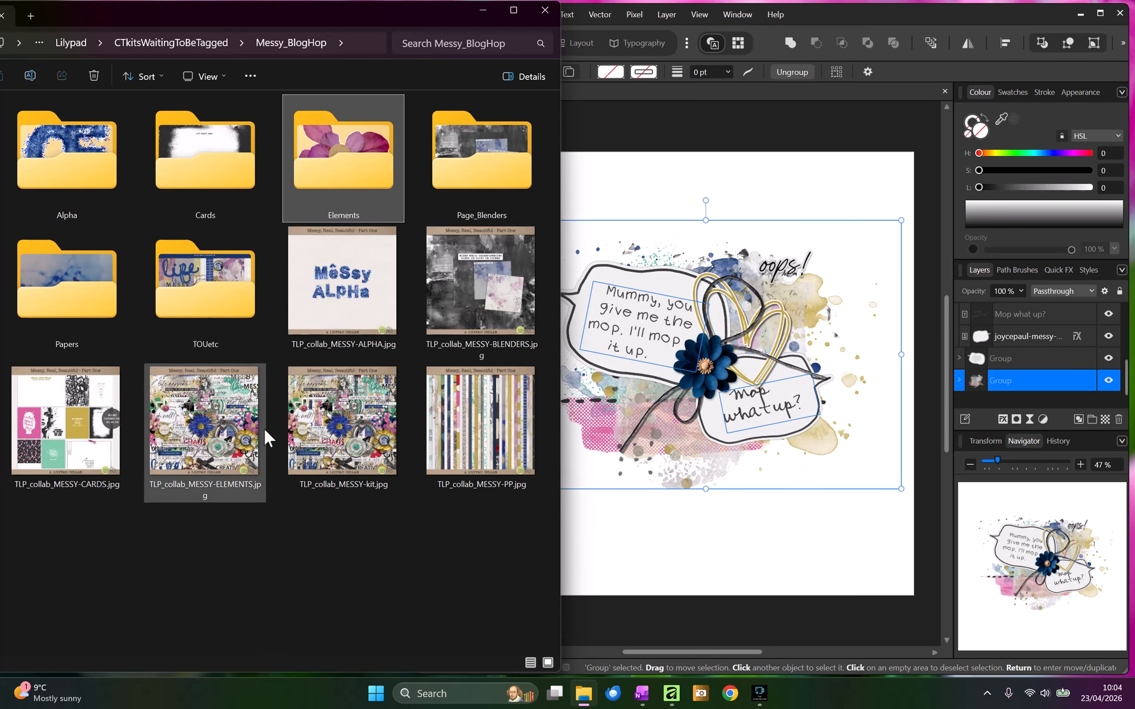
{"action": "left_click", "coordinate": [87, 278]}
{"action": "double_click", "coordinate": [86, 280]}
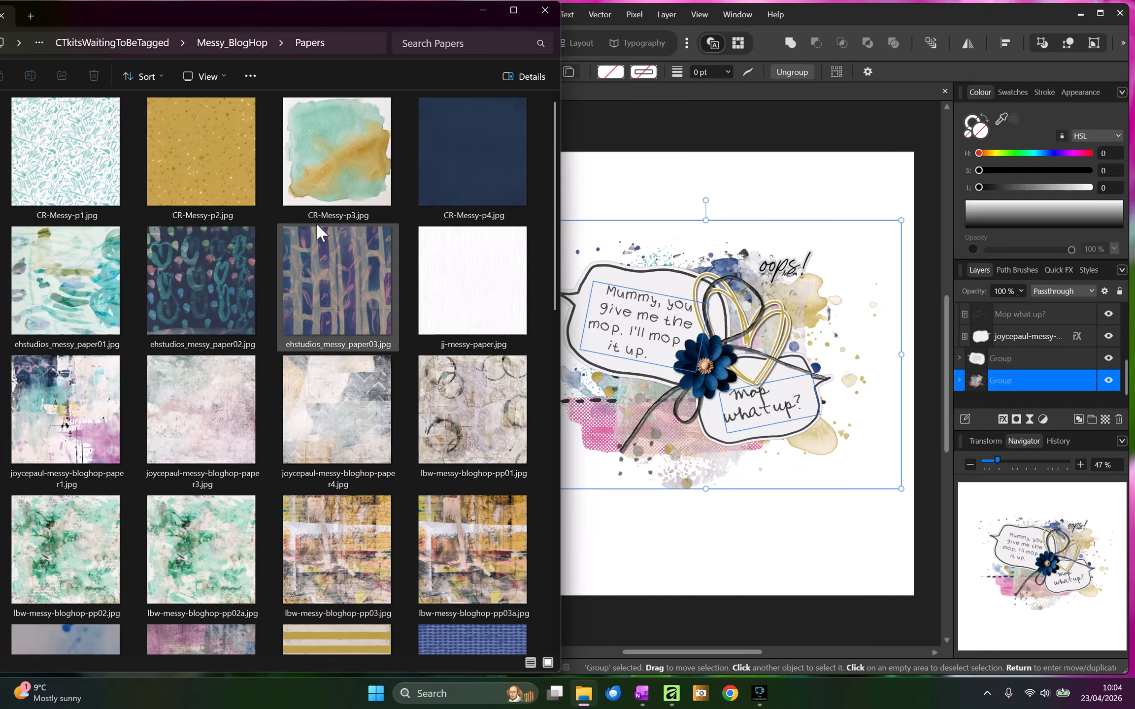
{"action": "scroll", "coordinate": [316, 291], "scroll_direction": "down", "scroll_amount": 15}
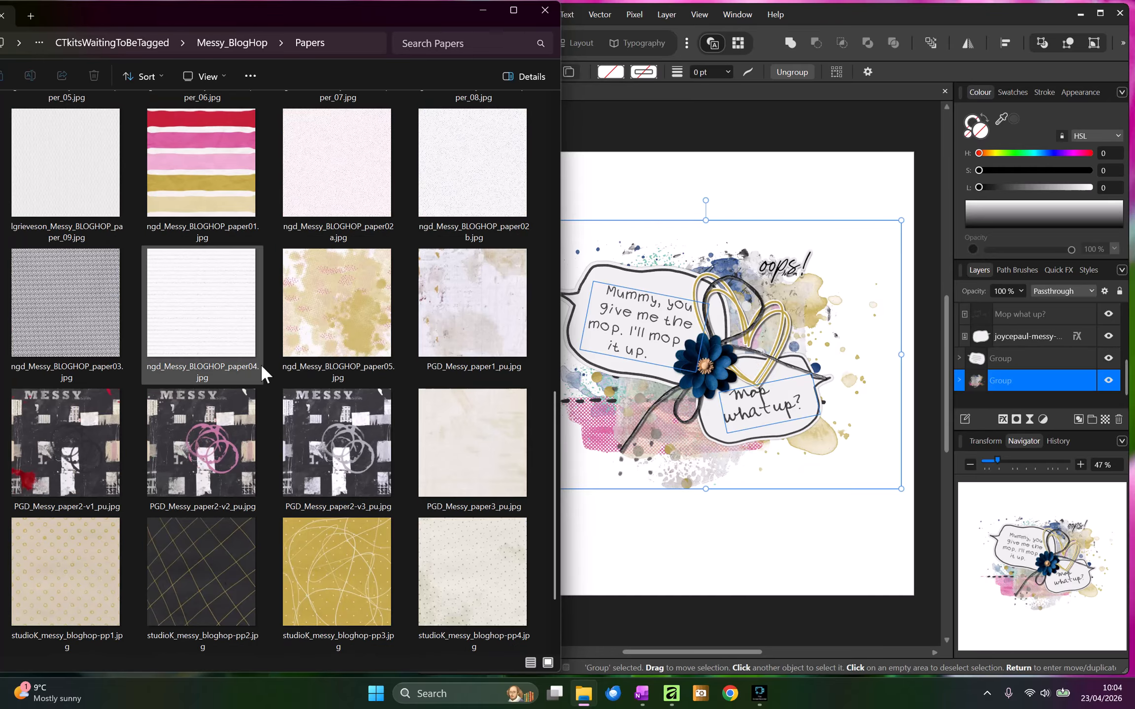
{"action": "scroll", "coordinate": [265, 435], "scroll_direction": "up", "scroll_amount": 5}
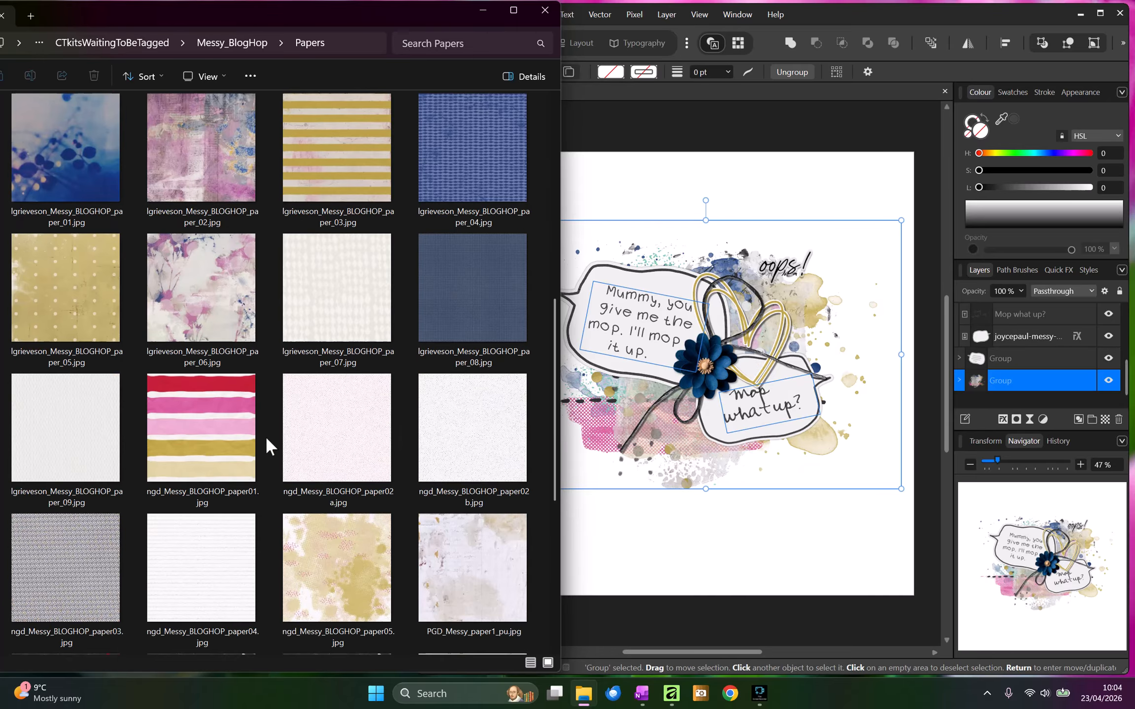
{"action": "scroll", "coordinate": [265, 435], "scroll_direction": "down", "scroll_amount": 5}
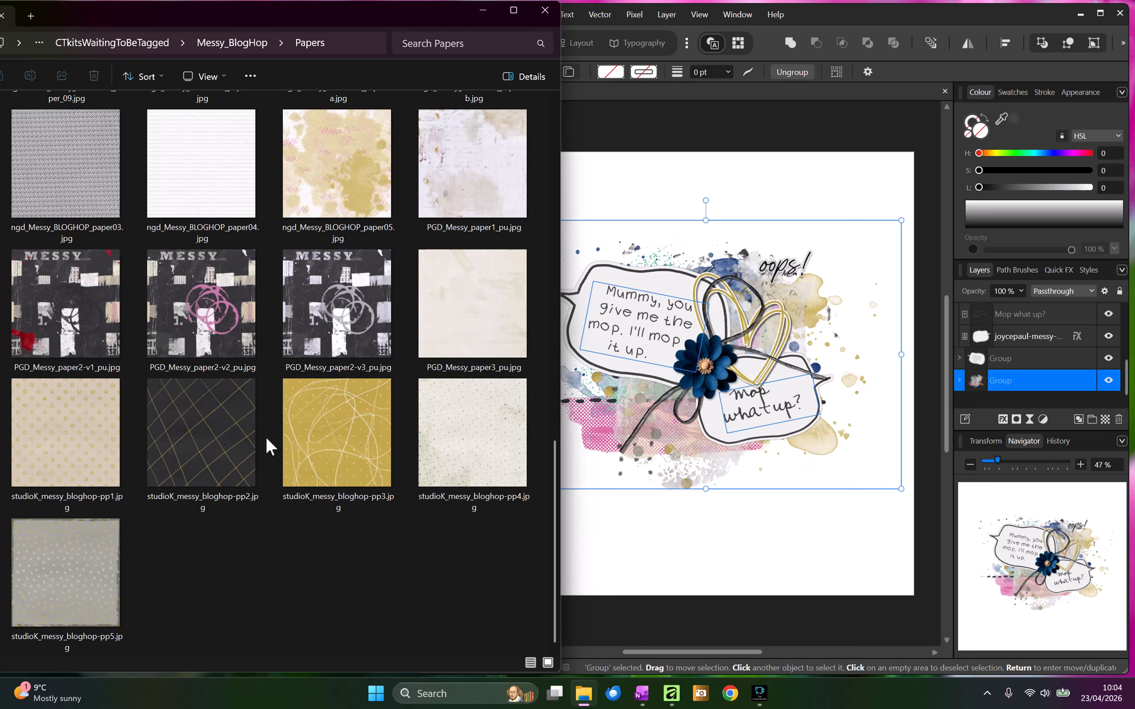
{"action": "left_click", "coordinate": [447, 462]}
{"action": "left_click_drag", "start_coordinate": [442, 455], "coordinate": [749, 443]}
{"action": "mouse_move", "coordinate": [982, 386]}
{"action": "left_mouse_down"}
{"action": "mouse_move", "coordinate": [958, 435]}
{"action": "mouse_move", "coordinate": [965, 399]}
{"action": "left_mouse_up"}
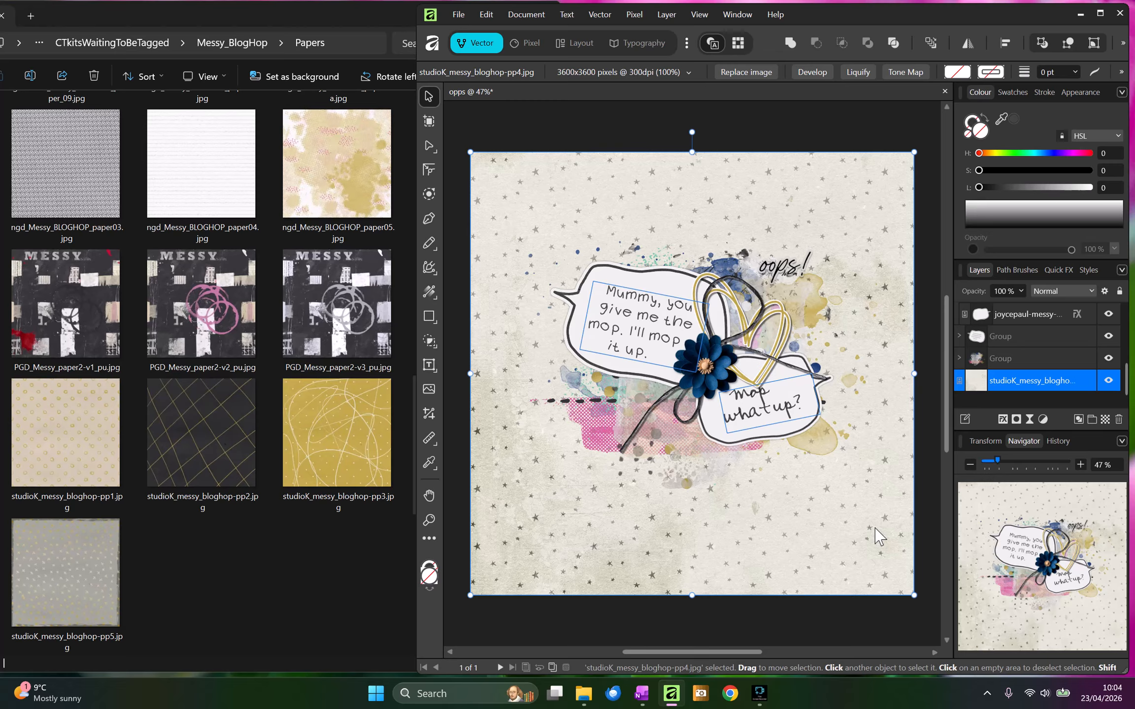
Resize the starred background paper to 11.6 in square and centre it on the page.
{"action": "left_click", "coordinate": [987, 442]}
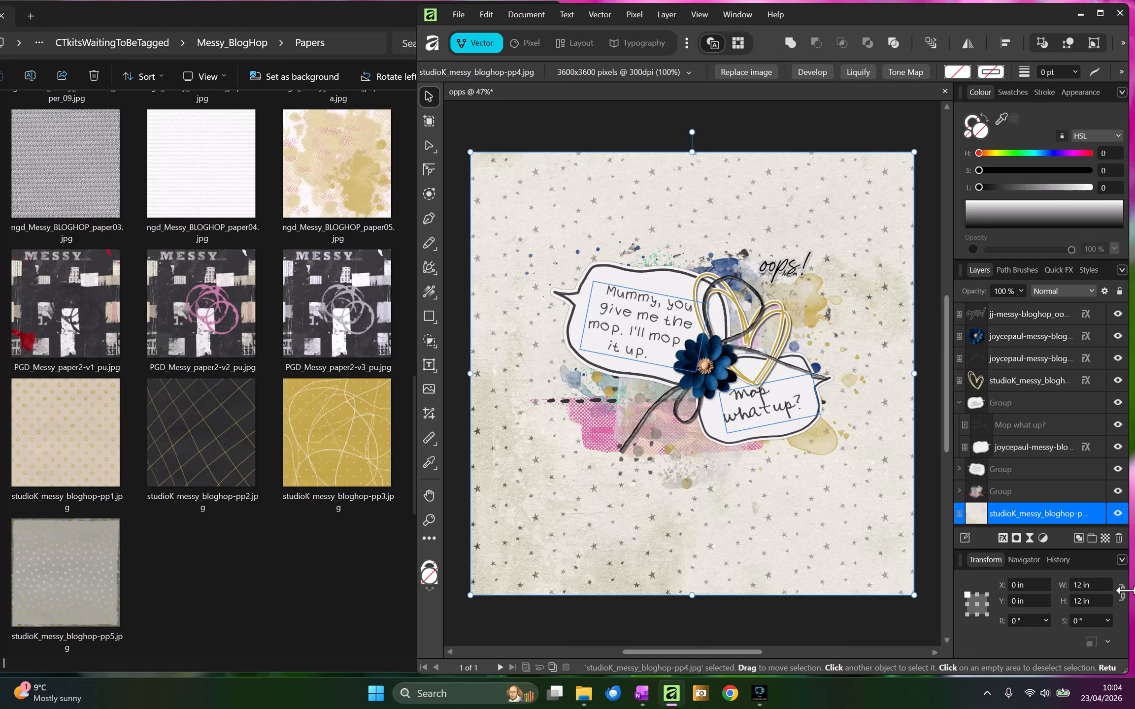
{"action": "left_click", "coordinate": [1097, 585]}
{"action": "key", "text": "Return"}
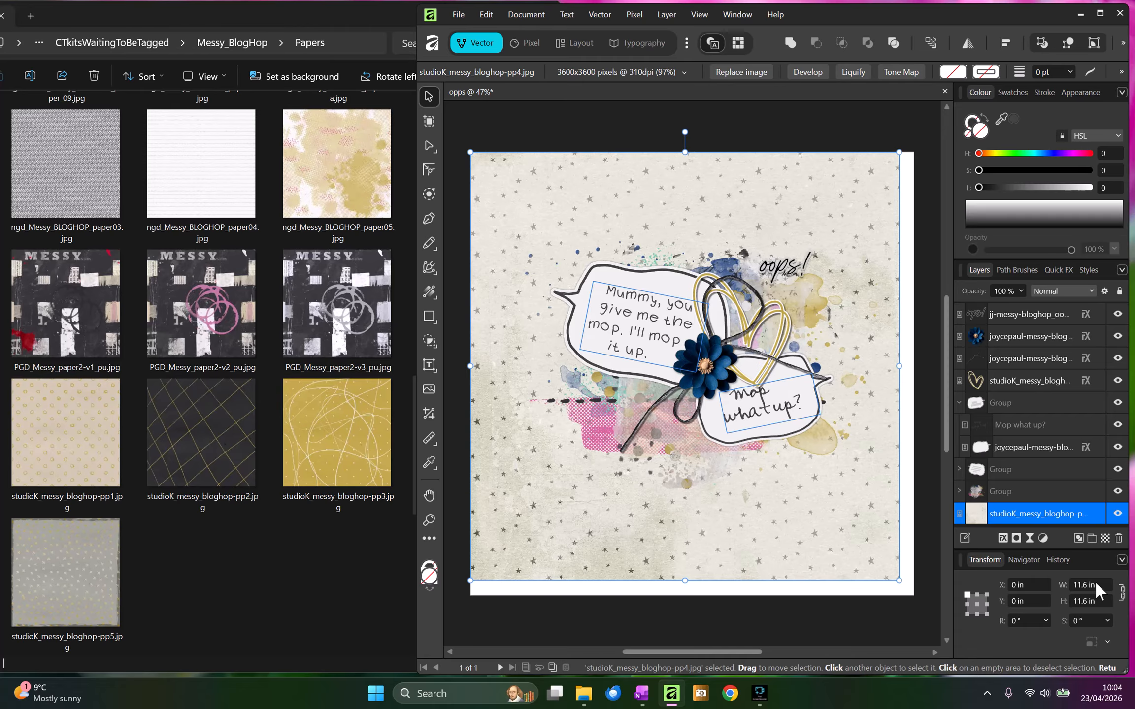
{"action": "left_click", "coordinate": [841, 266]}
{"action": "left_click_drag", "start_coordinate": [841, 266], "coordinate": [848, 273]}
Add the navy CR-Messy-p4.jpg paper at full page size and place it beneath the starred paper.
{"action": "left_click", "coordinate": [299, 245]}
{"action": "scroll", "coordinate": [296, 281], "scroll_direction": "up", "scroll_amount": 10}
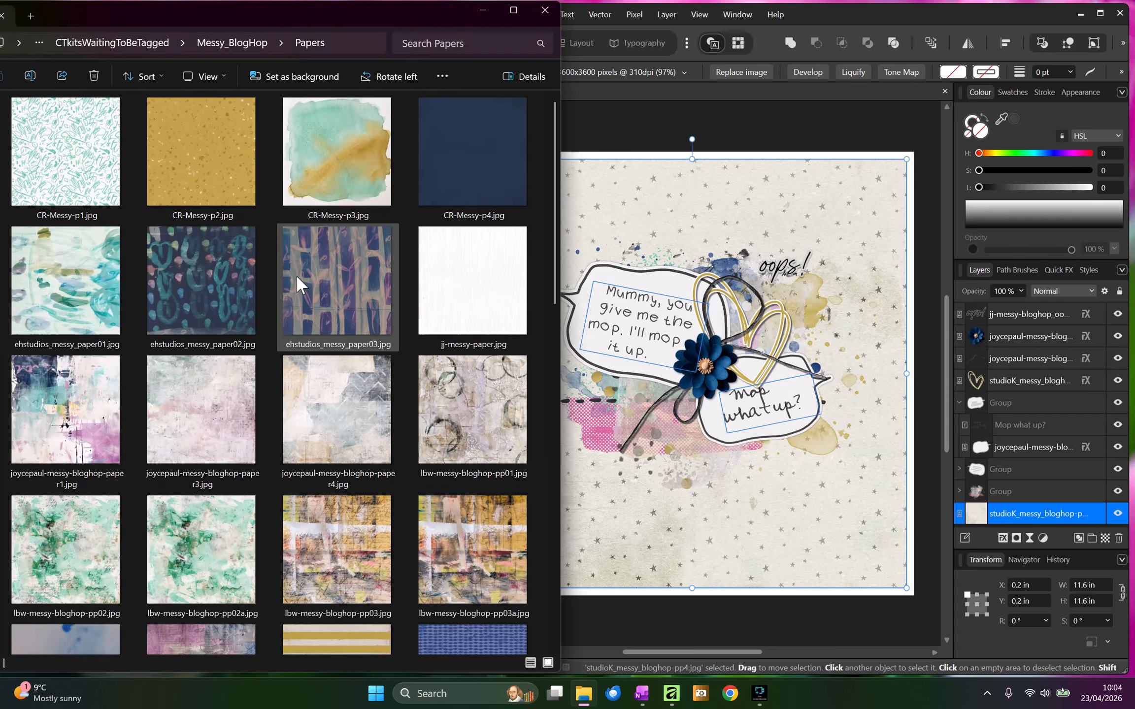
{"action": "left_click_drag", "start_coordinate": [482, 172], "coordinate": [701, 418]}
{"action": "scroll", "coordinate": [1003, 507], "scroll_direction": "down", "scroll_amount": 1}
{"action": "left_click_drag", "start_coordinate": [977, 500], "coordinate": [968, 524]}
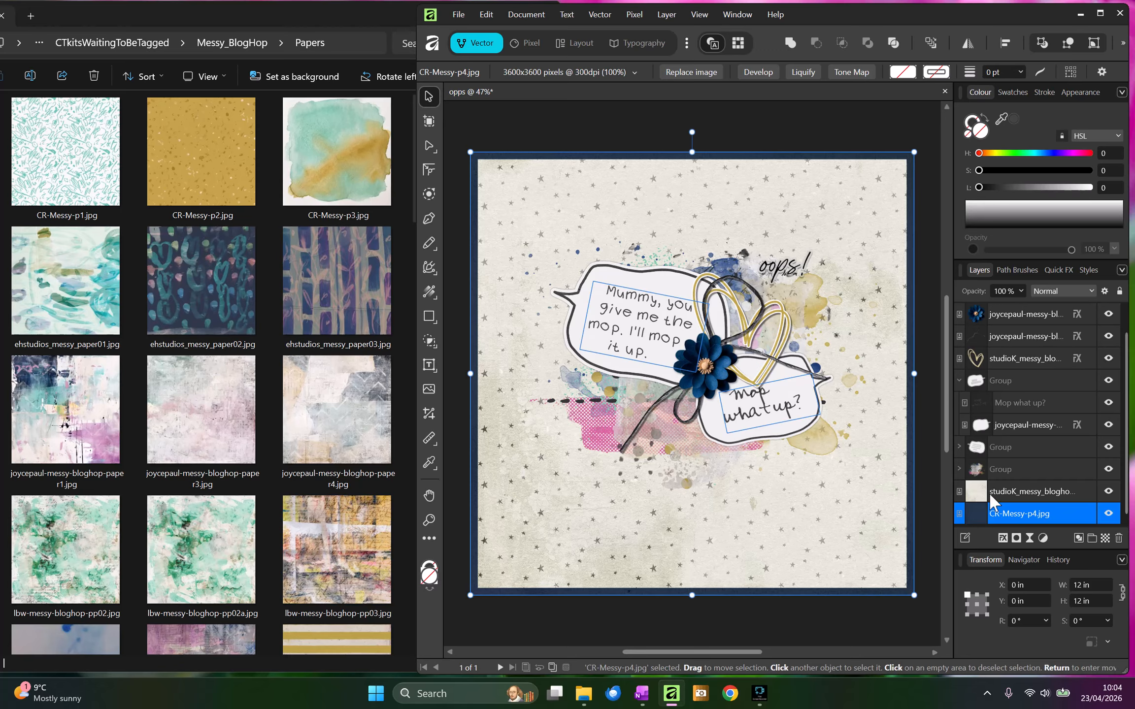
Resize the navy paper to 11.8 in square and centre it on the page.
{"action": "left_click", "coordinate": [1102, 586]}
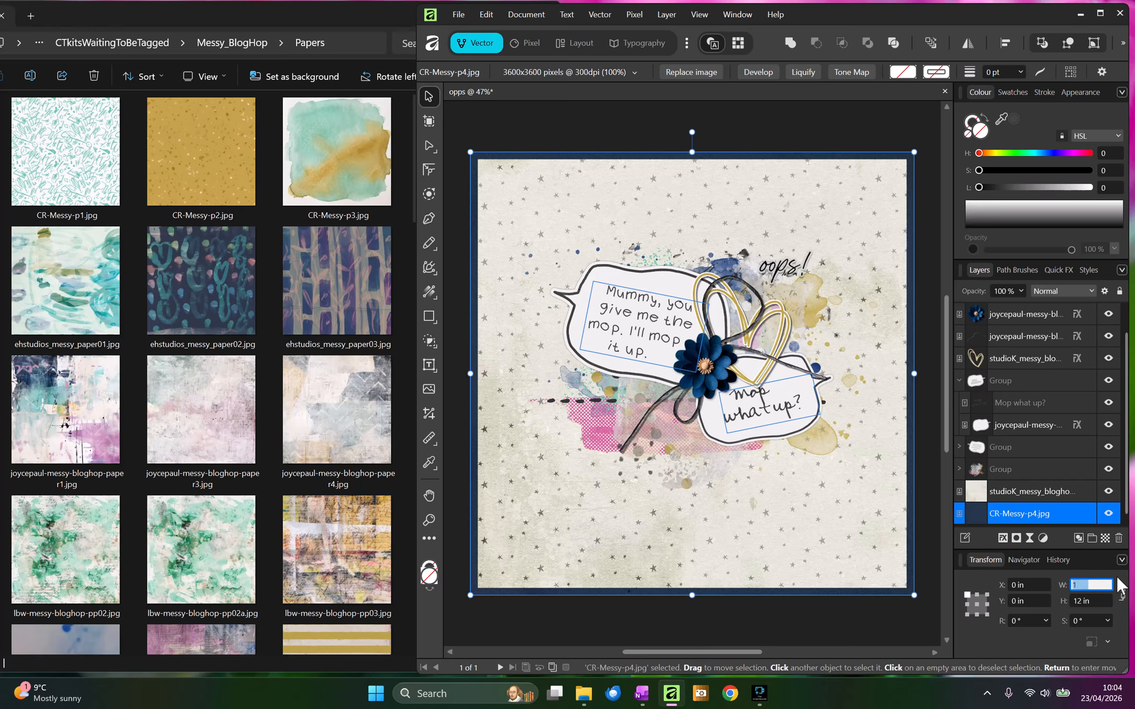
{"action": "type", "text": "11.8"}
{"action": "key", "text": "Return"}
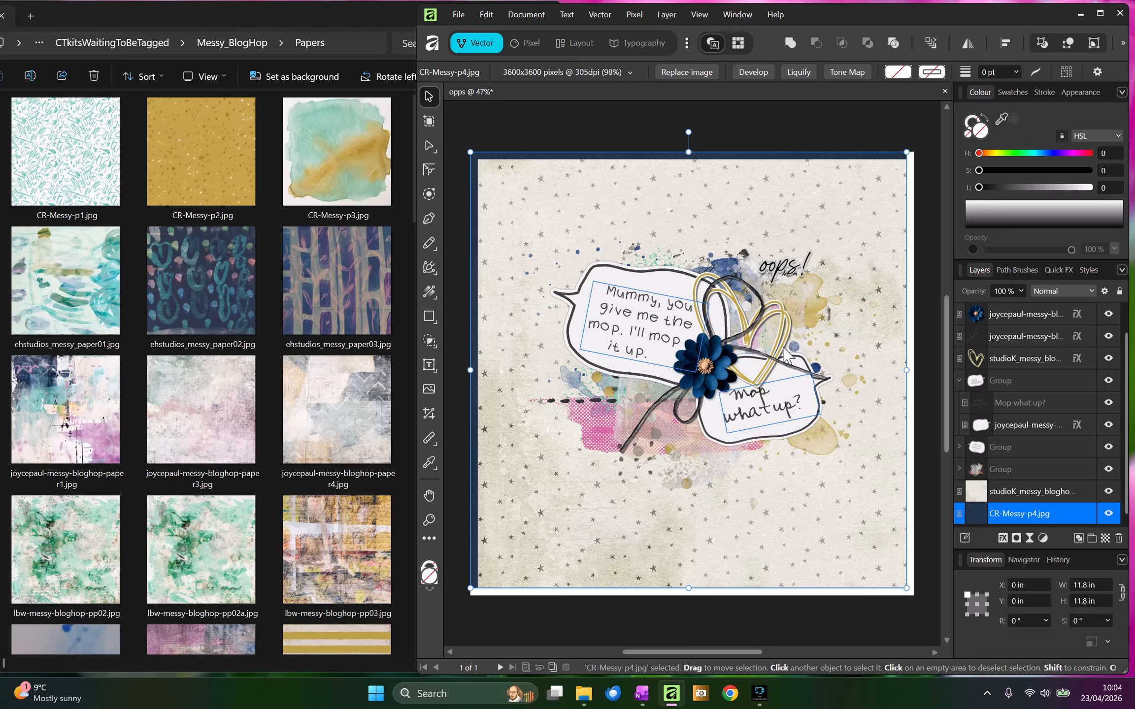
{"action": "left_click_drag", "start_coordinate": [782, 207], "coordinate": [785, 210]}
Add the gold CR-Messy-p2.jpg paper at full page size and place it beneath the navy paper as the bottom layer.
{"action": "left_click", "coordinate": [265, 279]}
{"action": "scroll", "coordinate": [266, 279], "scroll_direction": "down", "scroll_amount": 10}
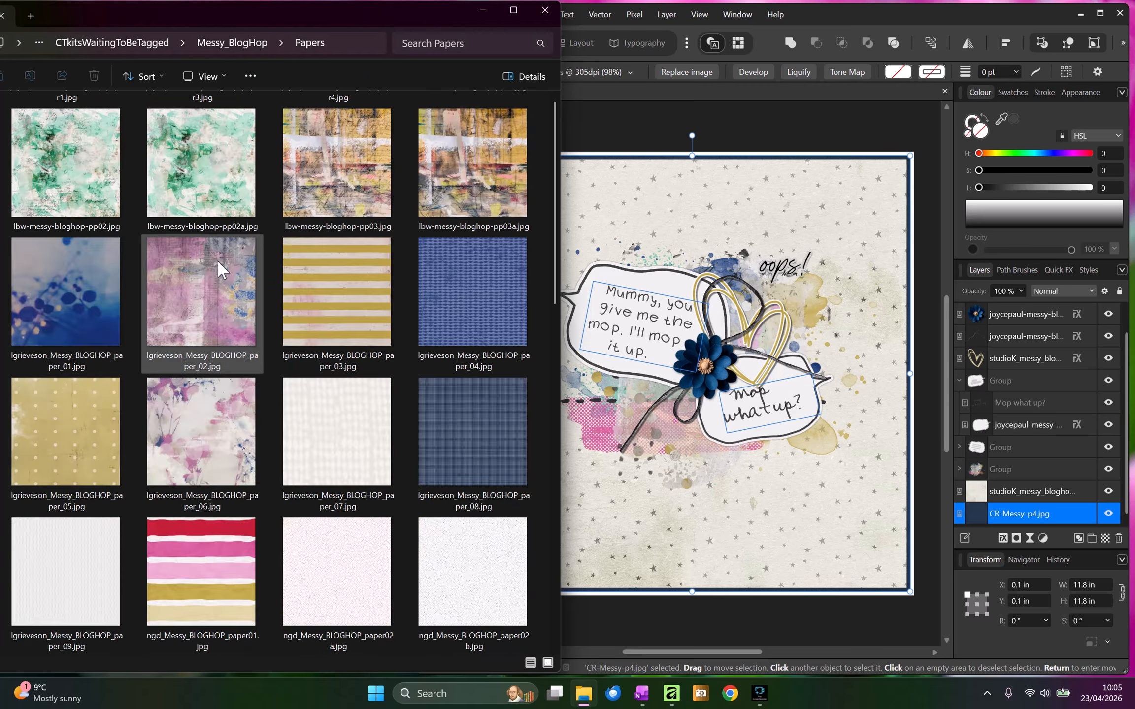
{"action": "scroll", "coordinate": [222, 273], "scroll_direction": "up", "scroll_amount": 10}
{"action": "left_click_drag", "start_coordinate": [170, 175], "coordinate": [723, 394]}
{"action": "scroll", "coordinate": [1004, 515], "scroll_direction": "down", "scroll_amount": 1}
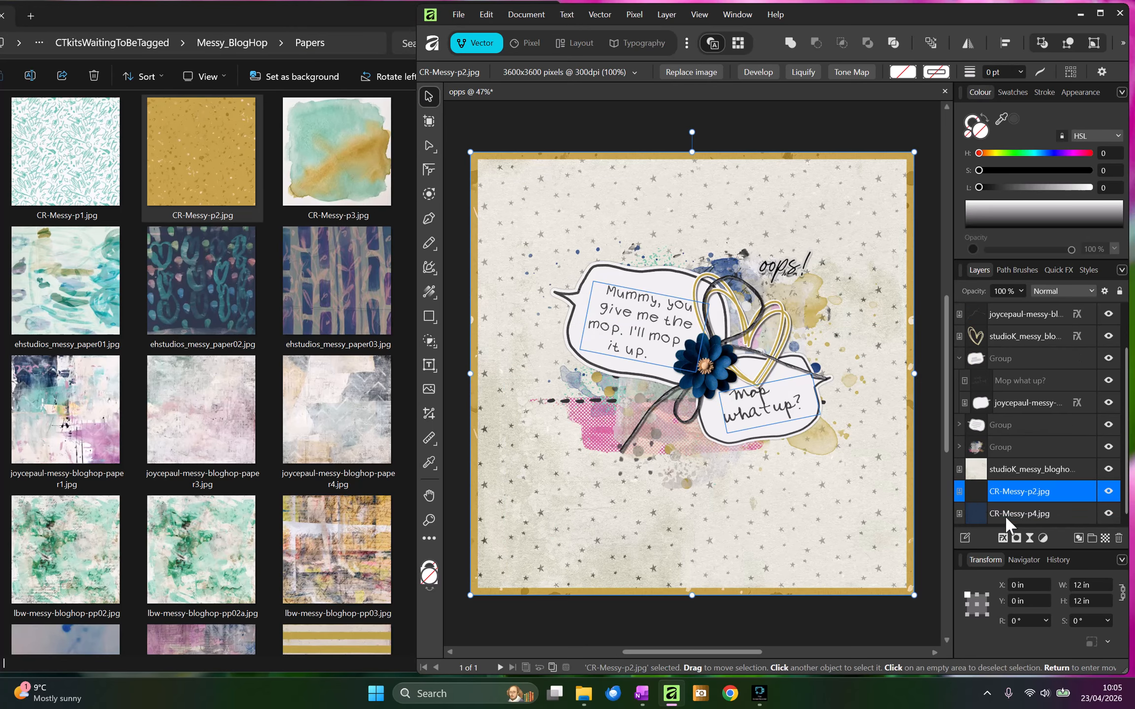
{"action": "left_click_drag", "start_coordinate": [976, 492], "coordinate": [967, 518]}
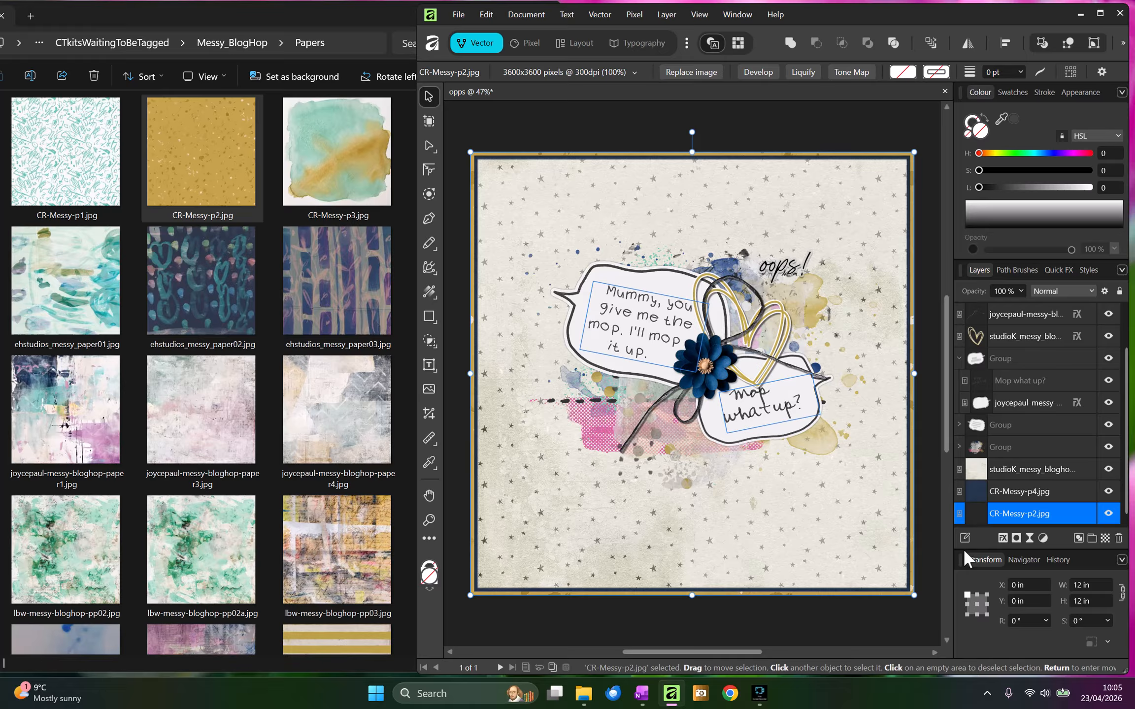
{"action": "left_click", "coordinate": [934, 534]}
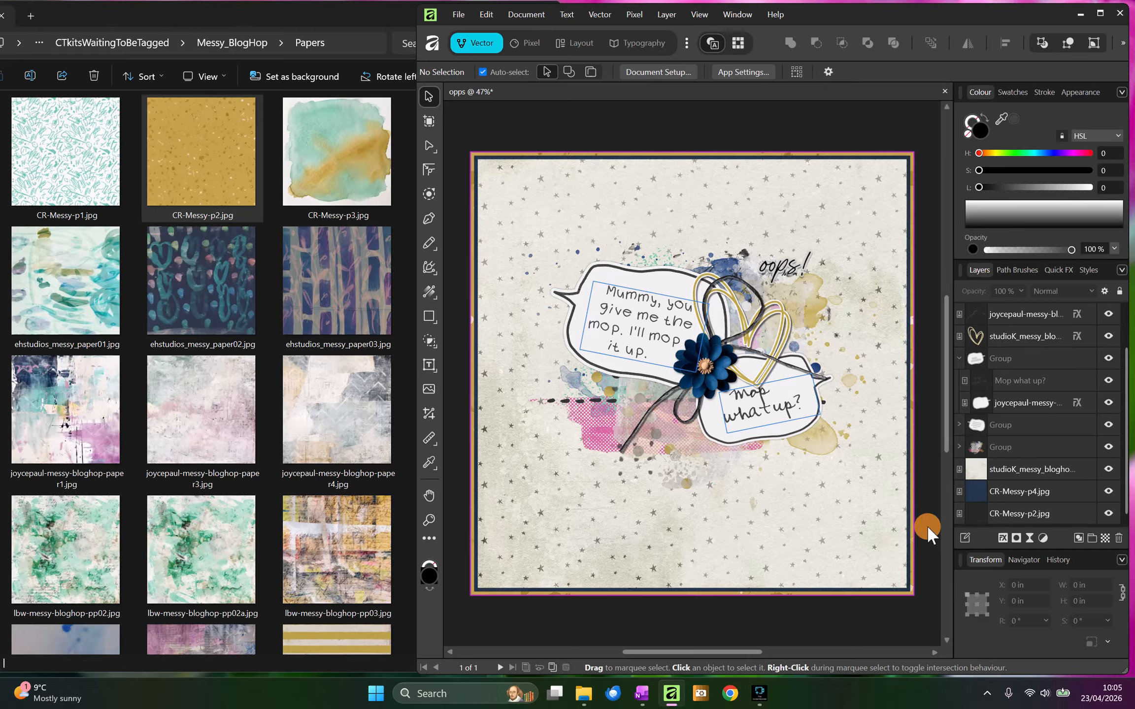
Enable an outer shadow on the starred and navy papers together and save the document.
{"action": "left_click", "coordinate": [1024, 469]}
{"action": "left_click", "coordinate": [1015, 490], "text": "shift"}
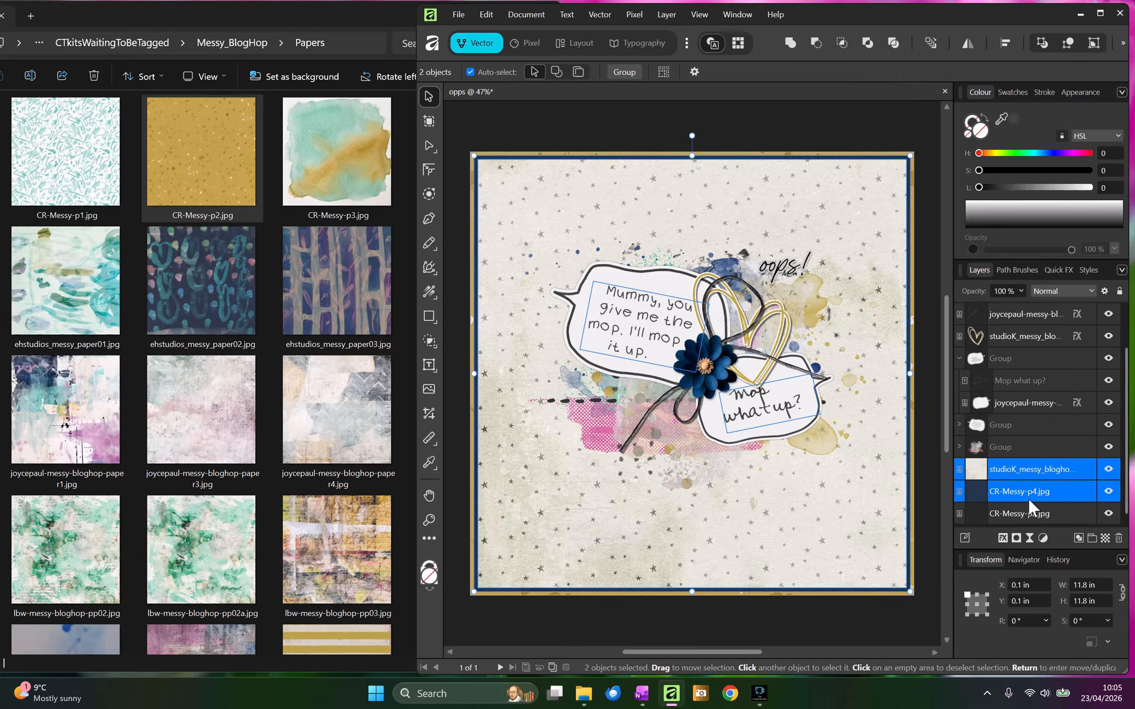
{"action": "left_click", "coordinate": [1001, 538]}
{"action": "left_click", "coordinate": [580, 329]}
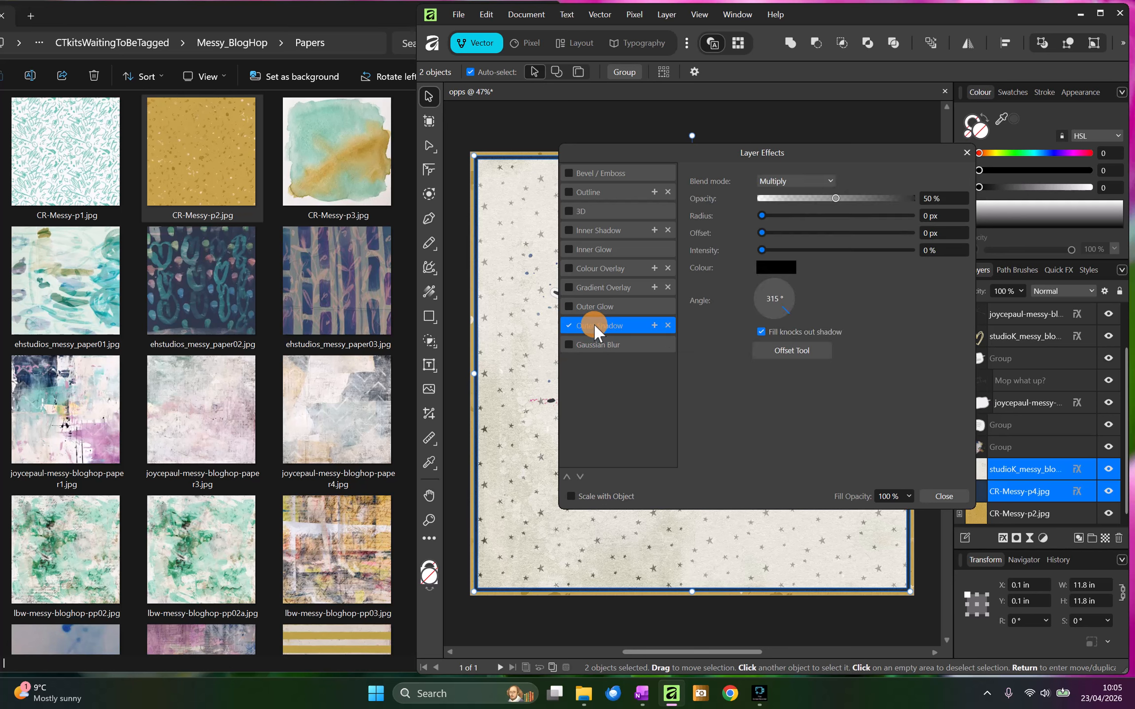
{"action": "left_click", "coordinate": [944, 495]}
{"action": "left_click", "coordinate": [921, 467]}
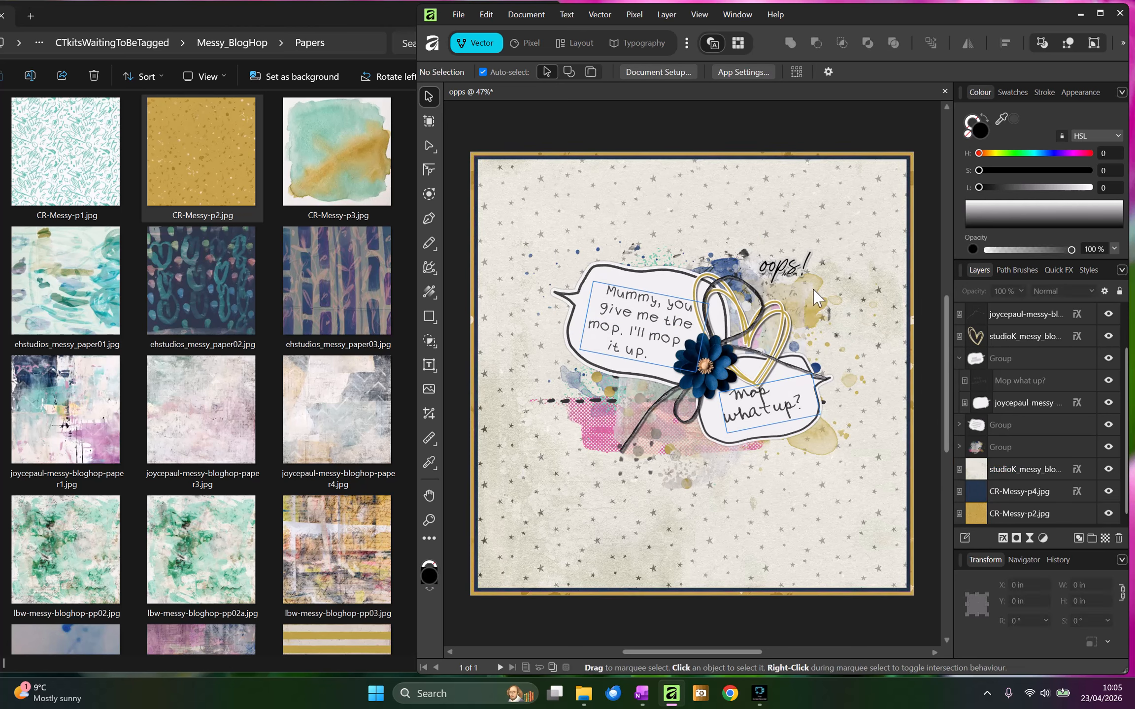
{"action": "key", "text": "ctrl+s"}
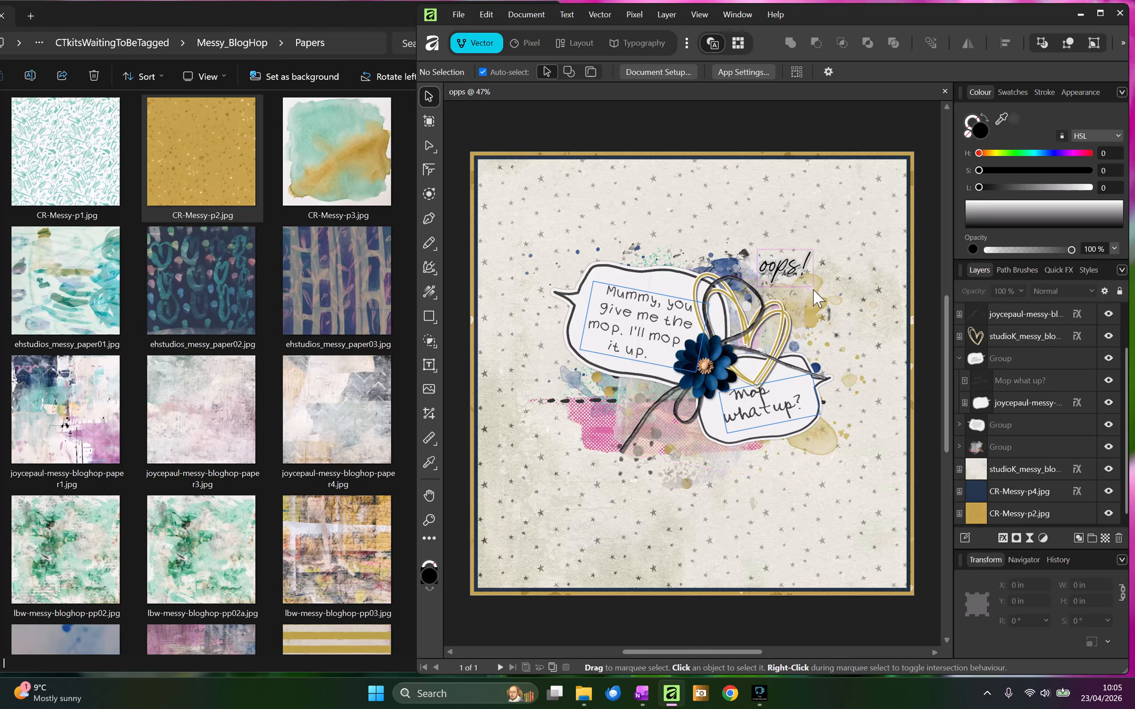